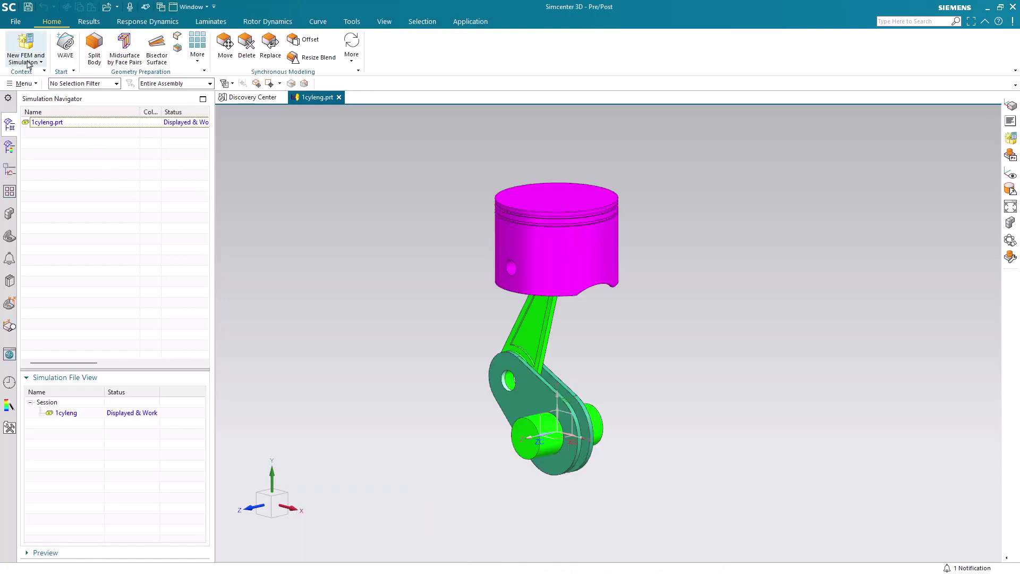
Step: Create a new FEM and simulation for the engine part with an idealized part and Bodies to Use set to None
click(27, 47)
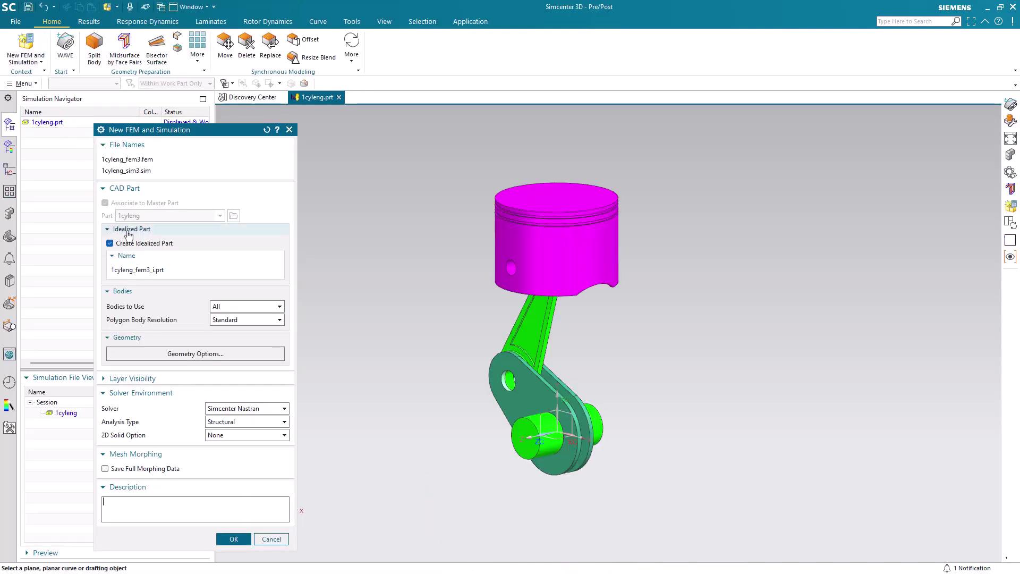
click(240, 307)
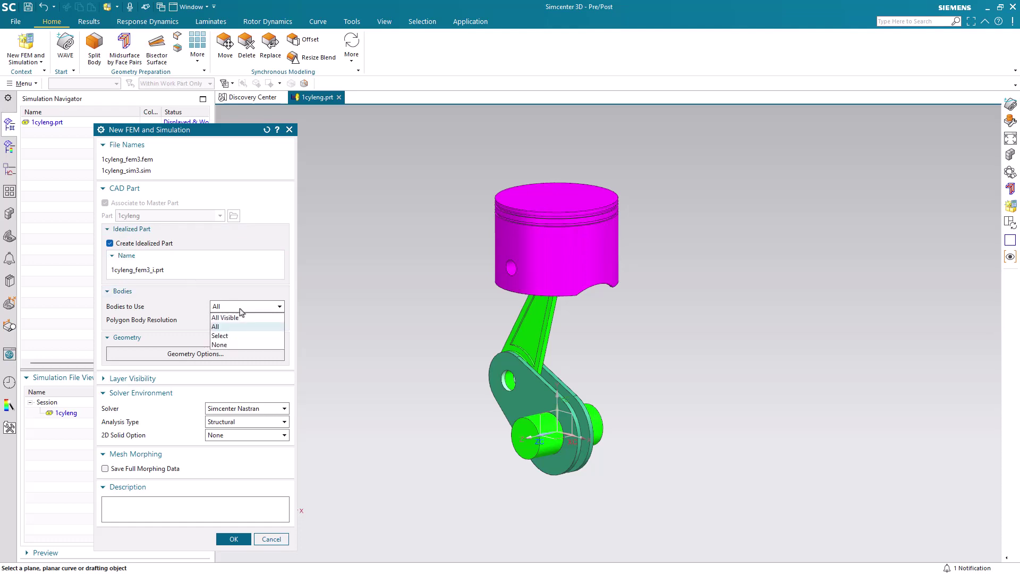
click(232, 345)
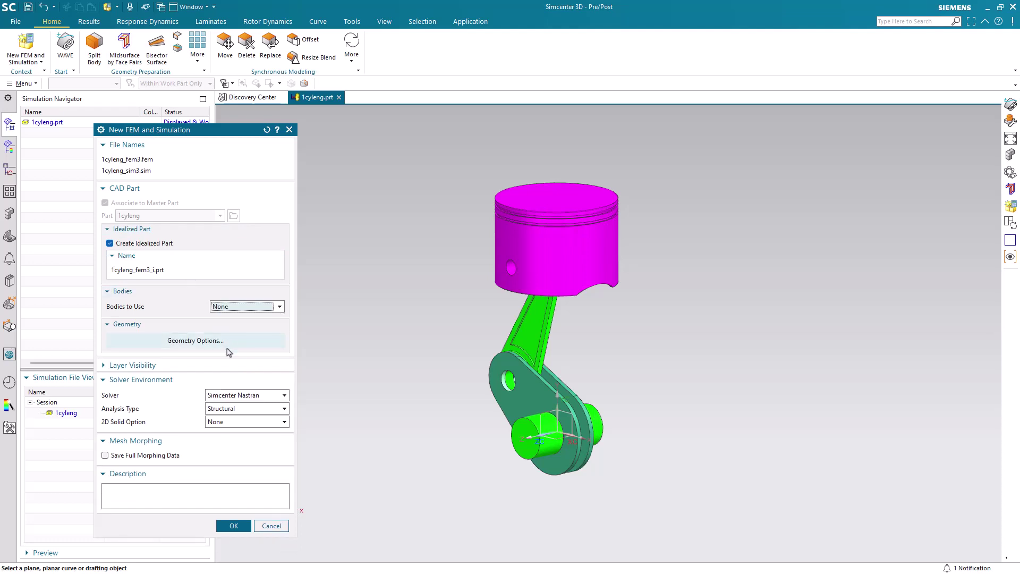
click(234, 526)
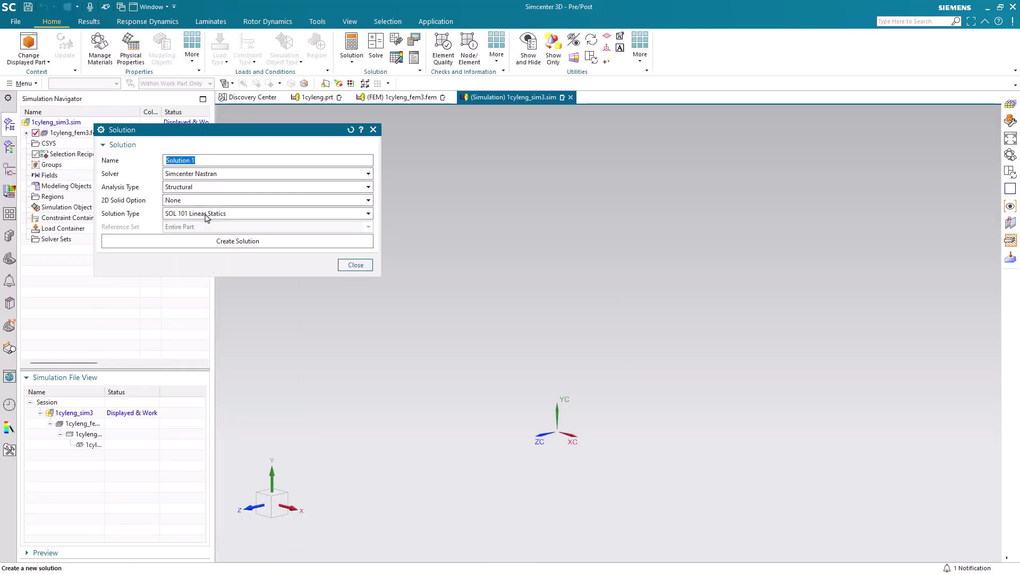
Step: Create a solution named 402 of type SOL 402 Multi-Step Nonlinear Kinematics with Large Displacements (LGDISP) enabled
click(243, 215)
drag(368, 268, 370, 356)
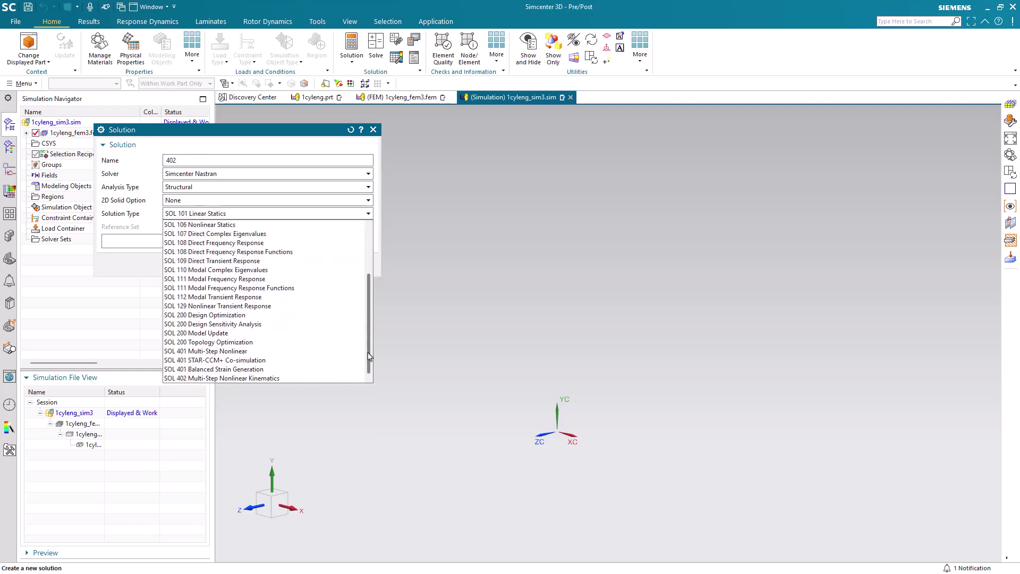
click(301, 378)
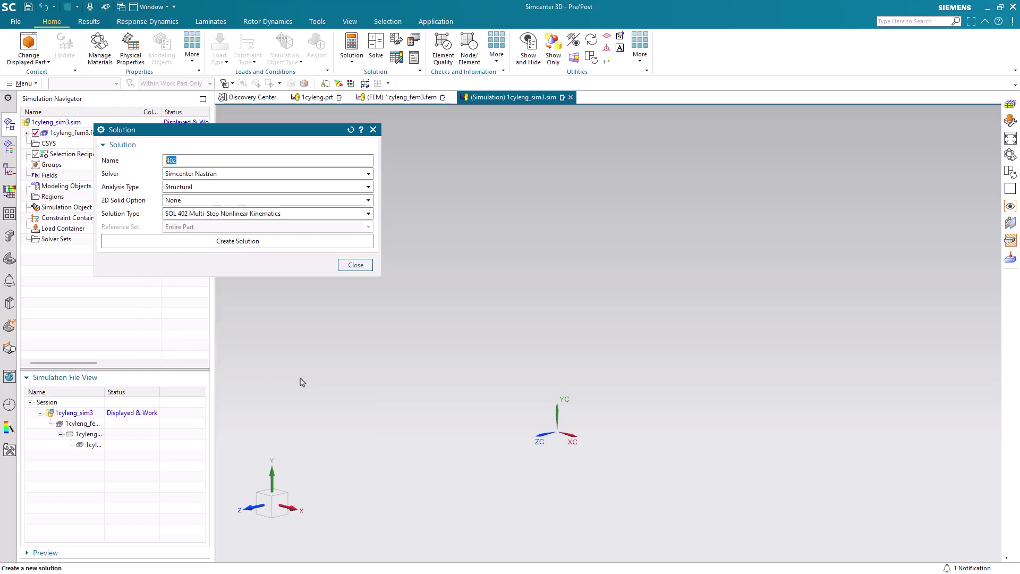
click(257, 242)
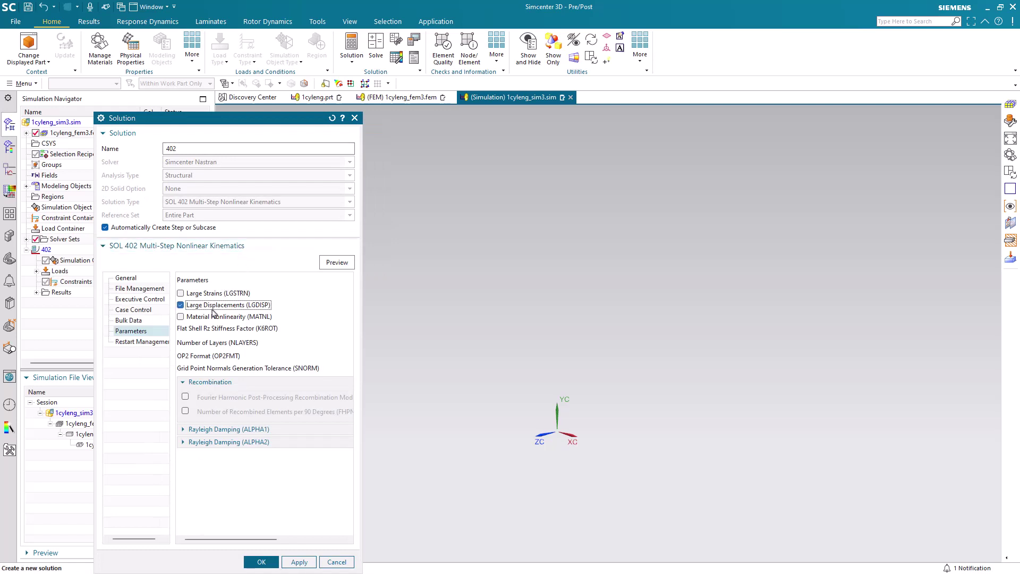
click(262, 561)
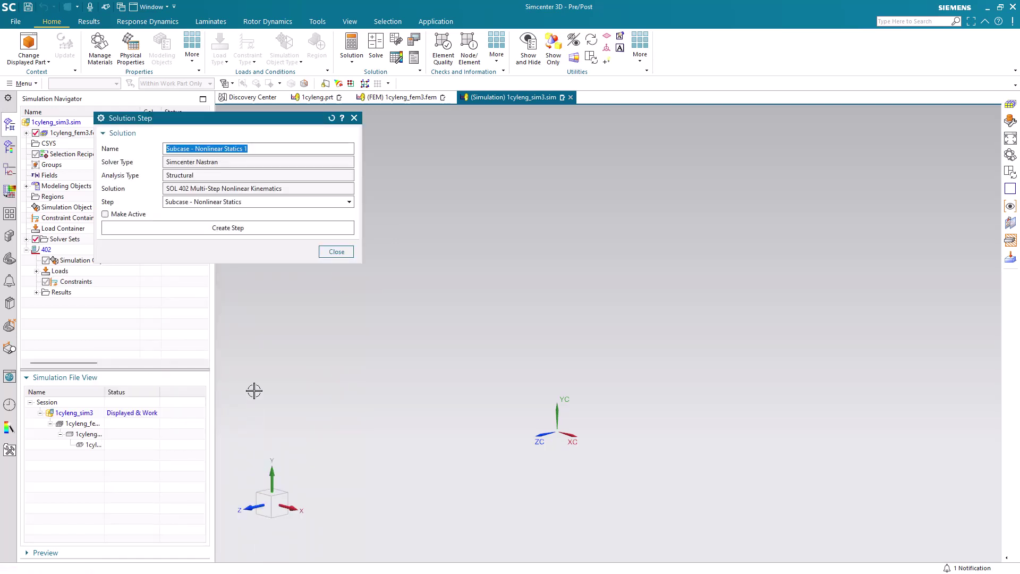
Step: Add a Subcase - Nonlinear Dynamics solution step with 50 increments
click(247, 202)
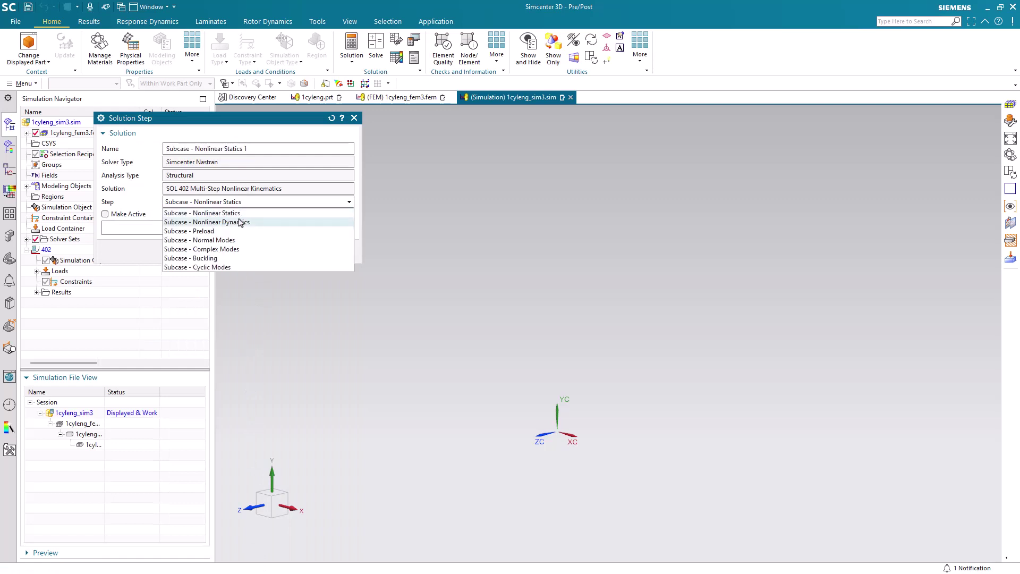
click(240, 222)
click(236, 230)
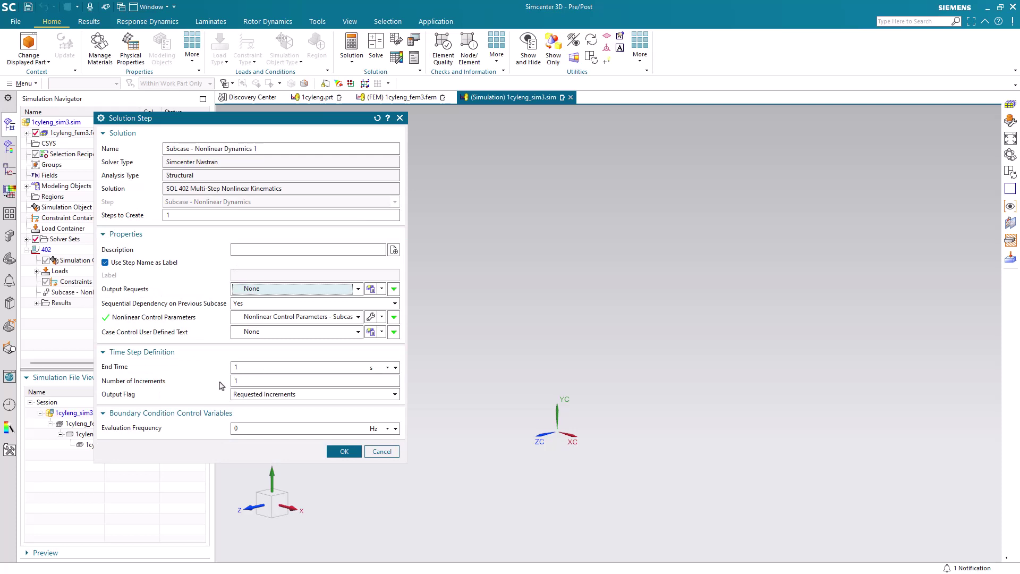
click(242, 380)
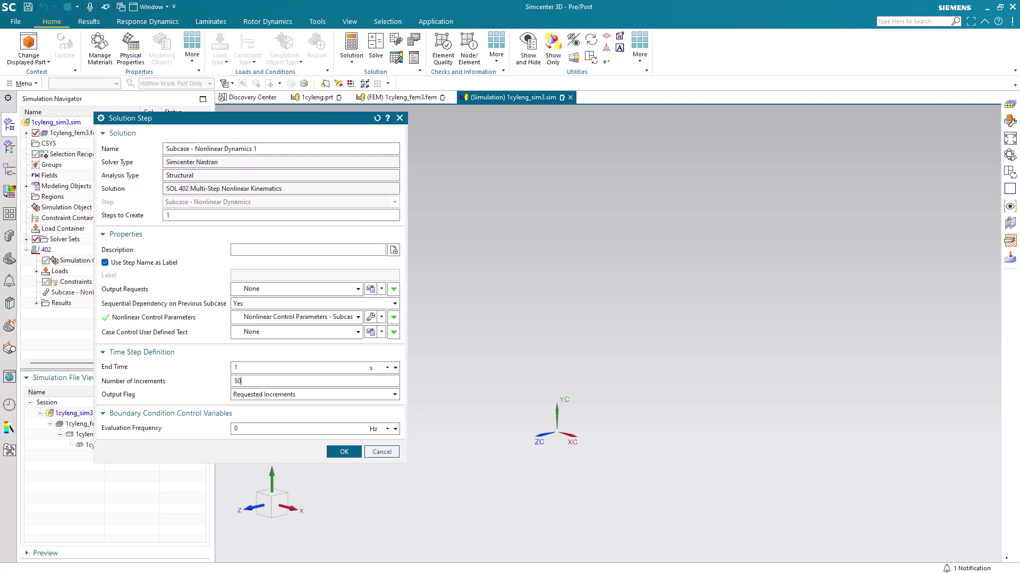
click(329, 450)
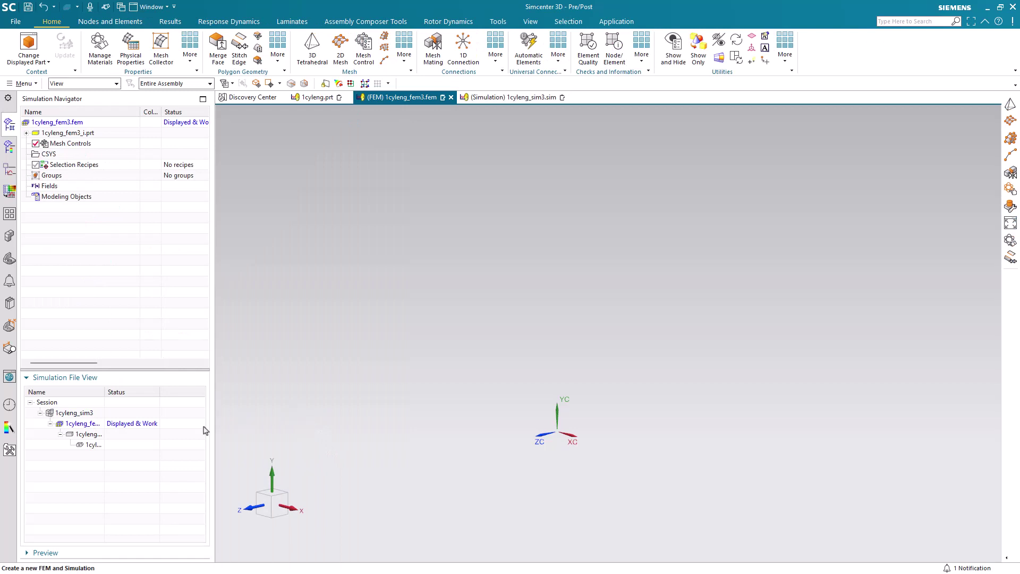
Step: Display the idealized part 1cyleng_fem3_i.prt and promote the connecting rod and piston bodies
double_click(98, 435)
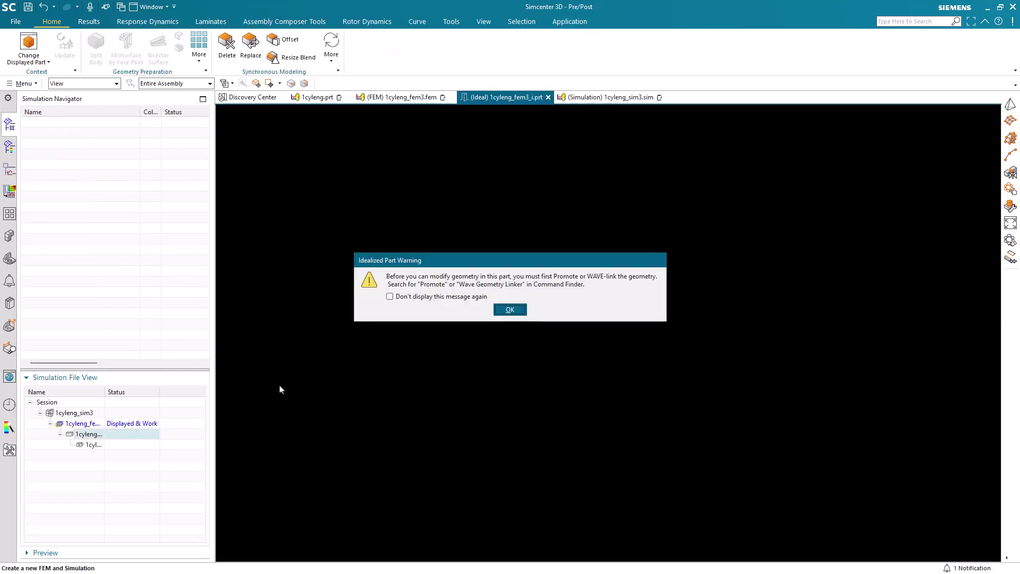
click(510, 309)
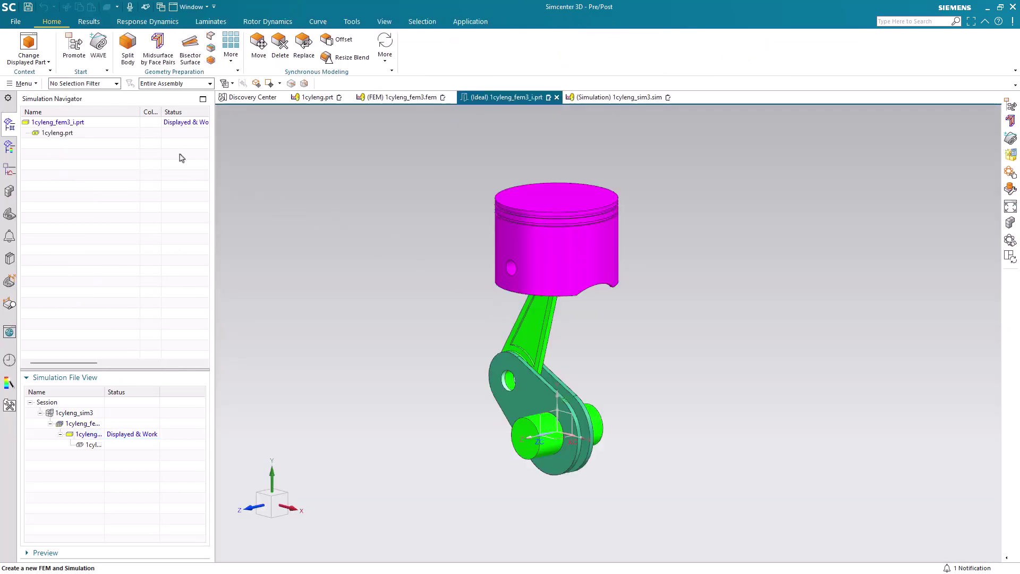
click(74, 48)
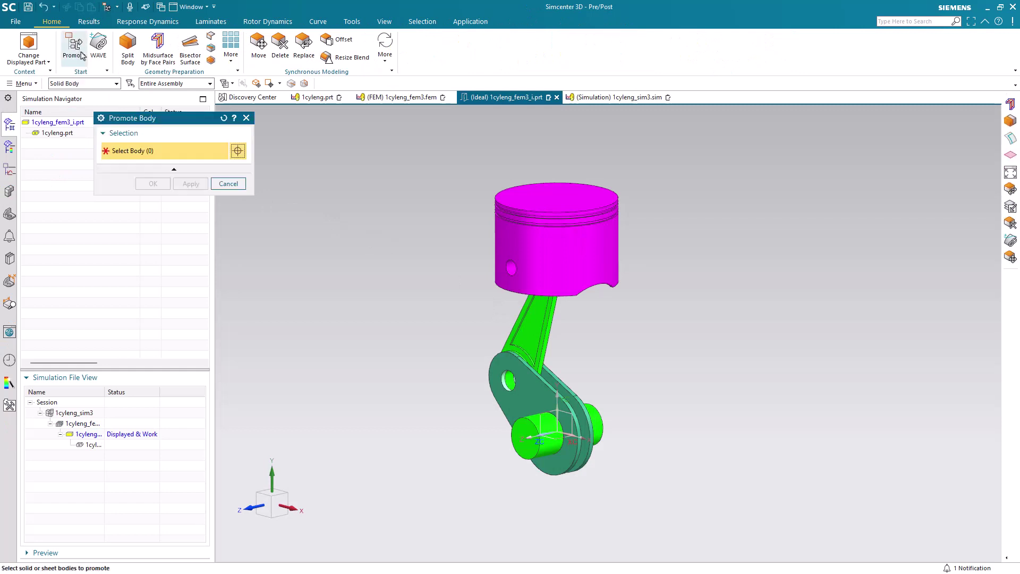
click(530, 324)
click(542, 242)
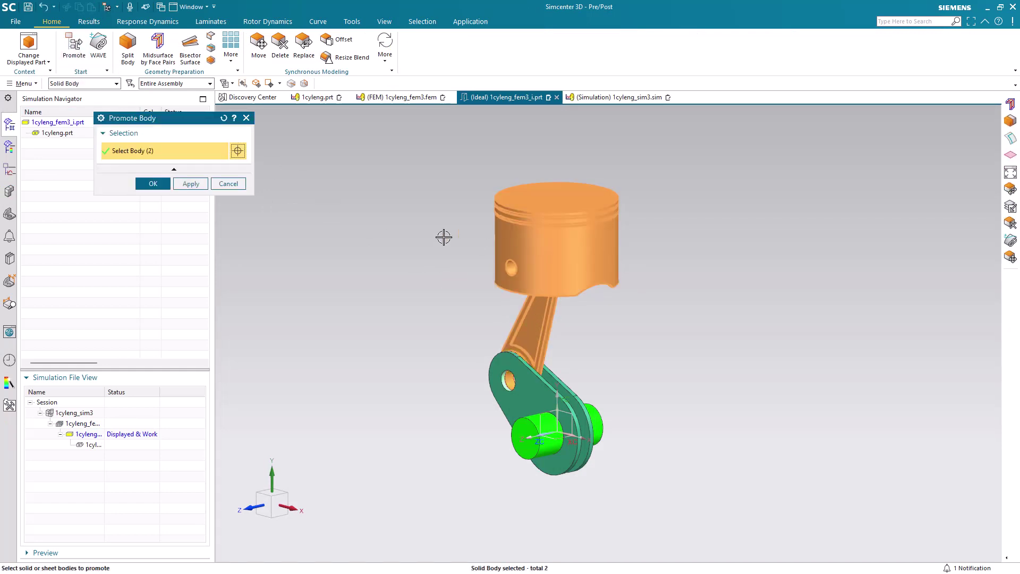
click(153, 183)
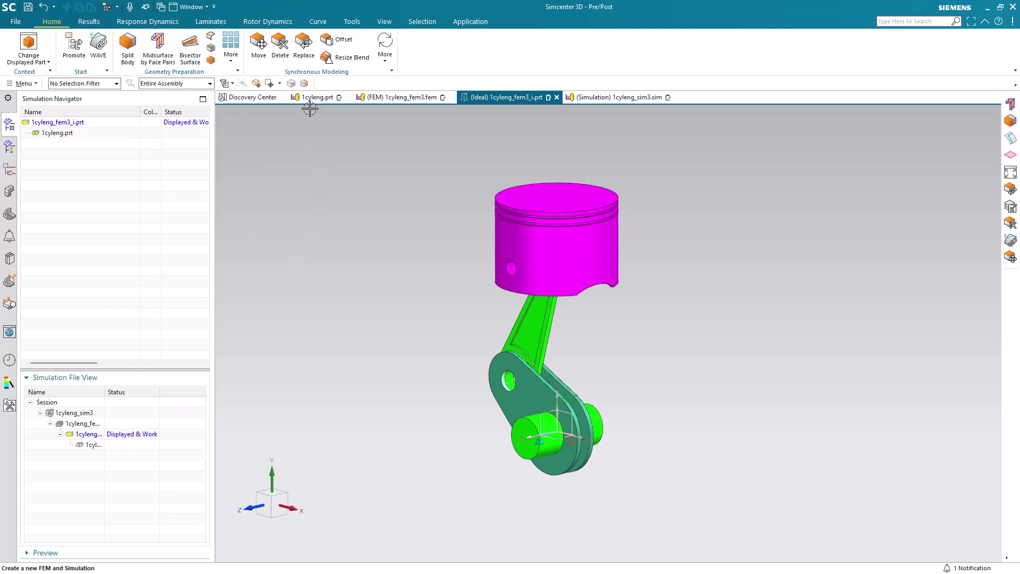
Step: Remove the two ring grooves by replacing their inner faces with the piston's outer cylindrical face
click(303, 47)
scroll(524, 223, down, 4)
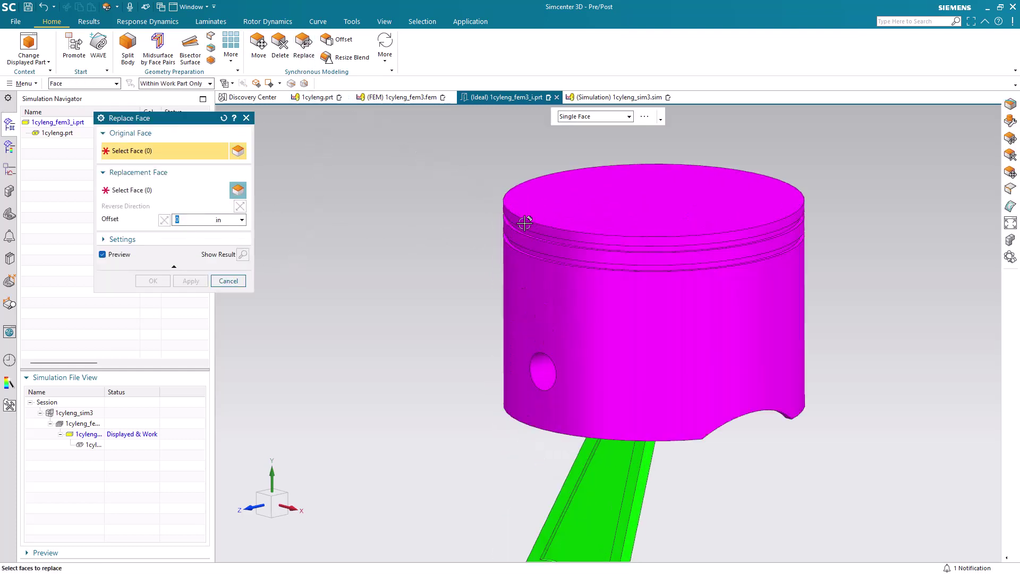
scroll(525, 223, down, 4)
click(530, 228)
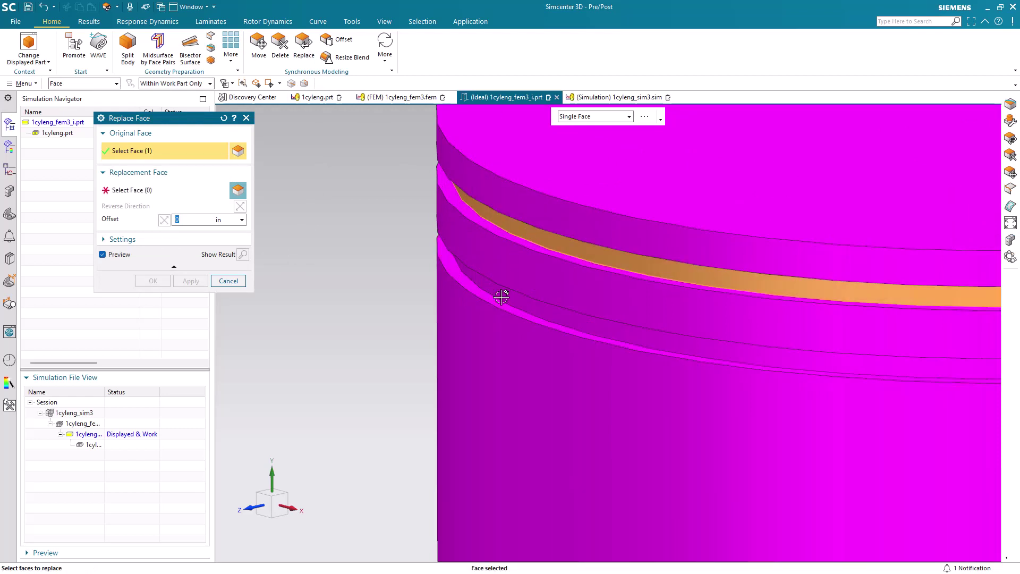
click(501, 297)
click(128, 190)
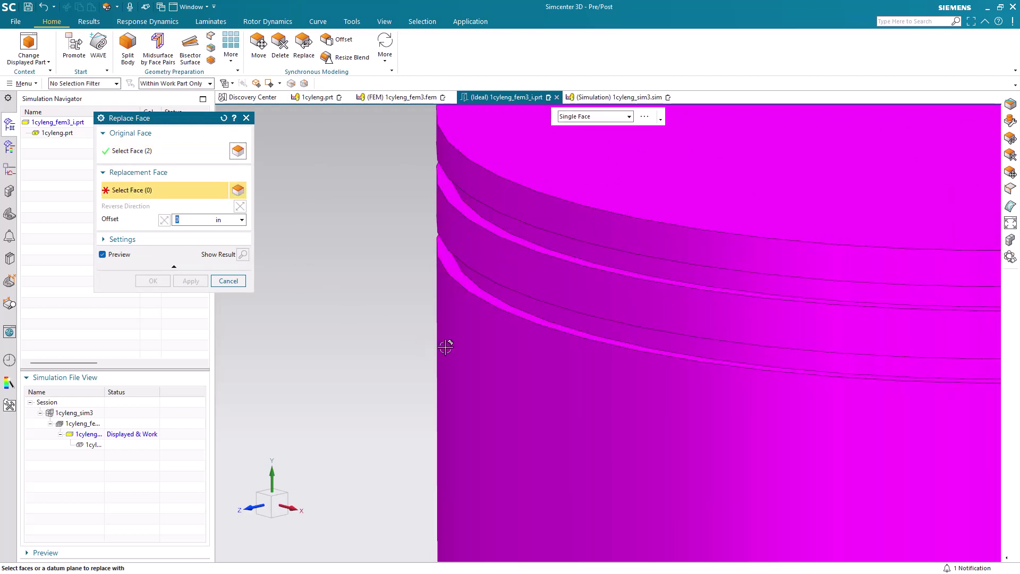
click(456, 346)
click(153, 281)
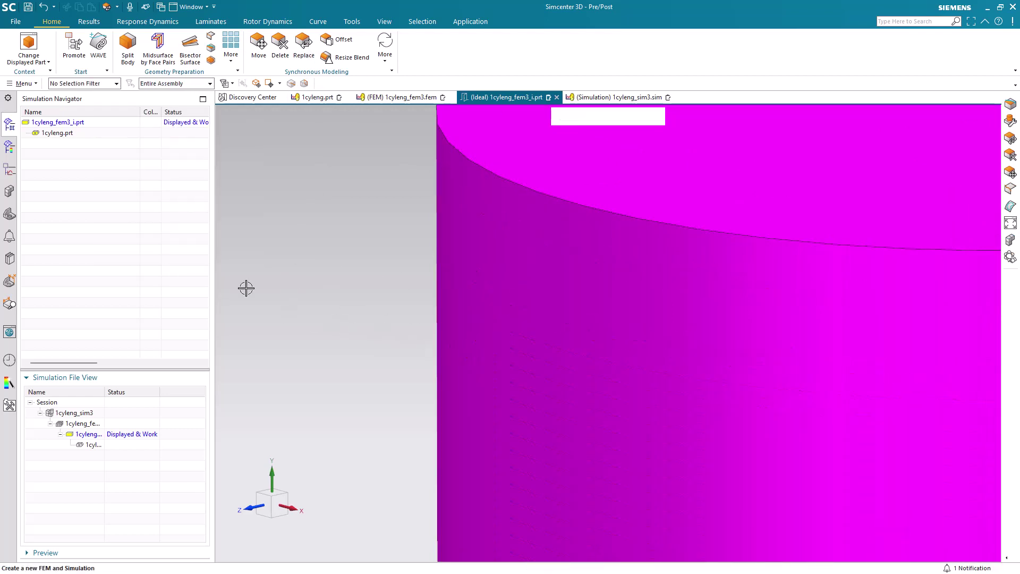
scroll(403, 257, up, 6)
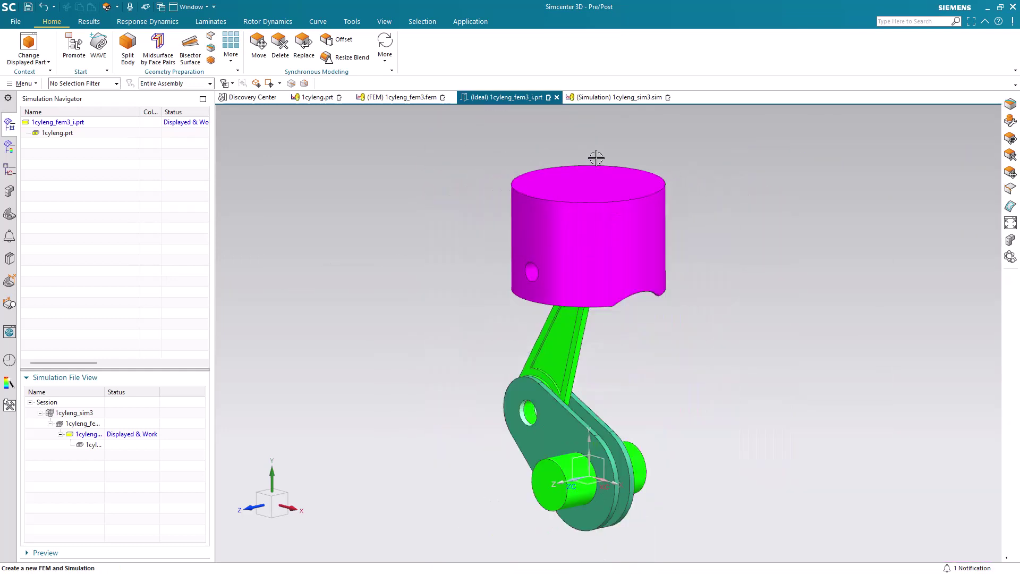
Step: Split the connecting rod and piston bodies with a new plane midway between the rod's two opposite web faces
click(128, 49)
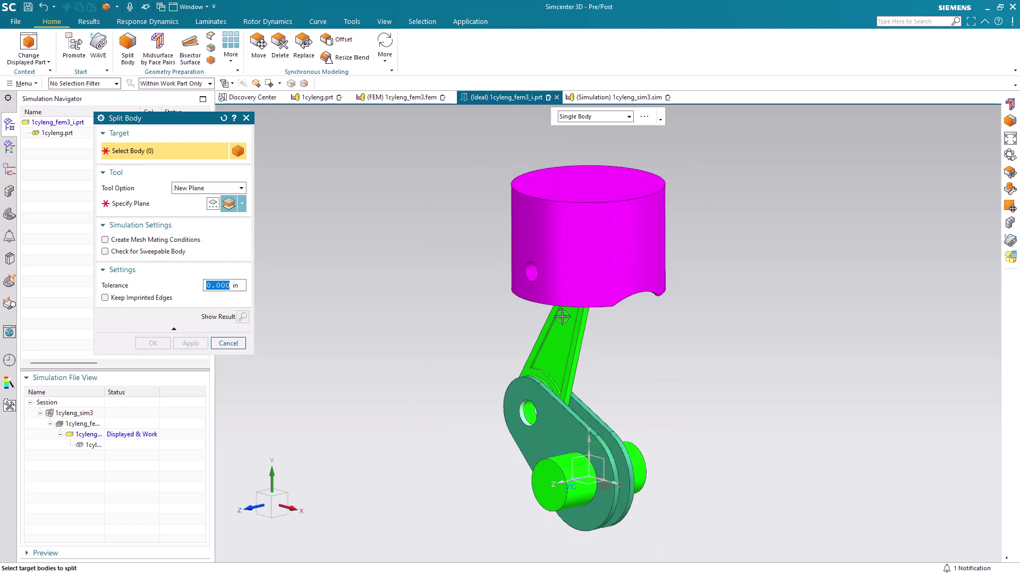
click(555, 351)
click(576, 269)
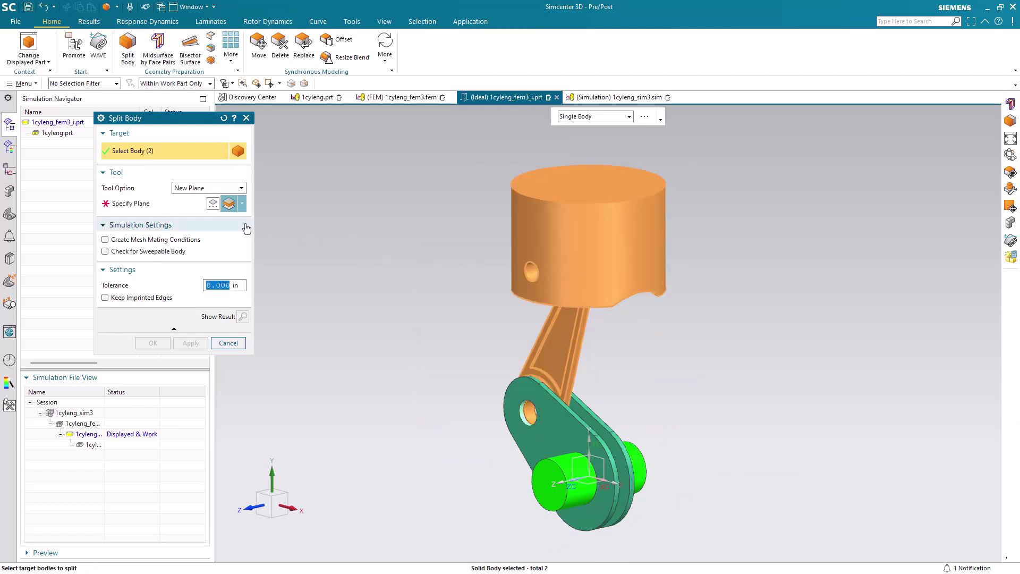
click(229, 203)
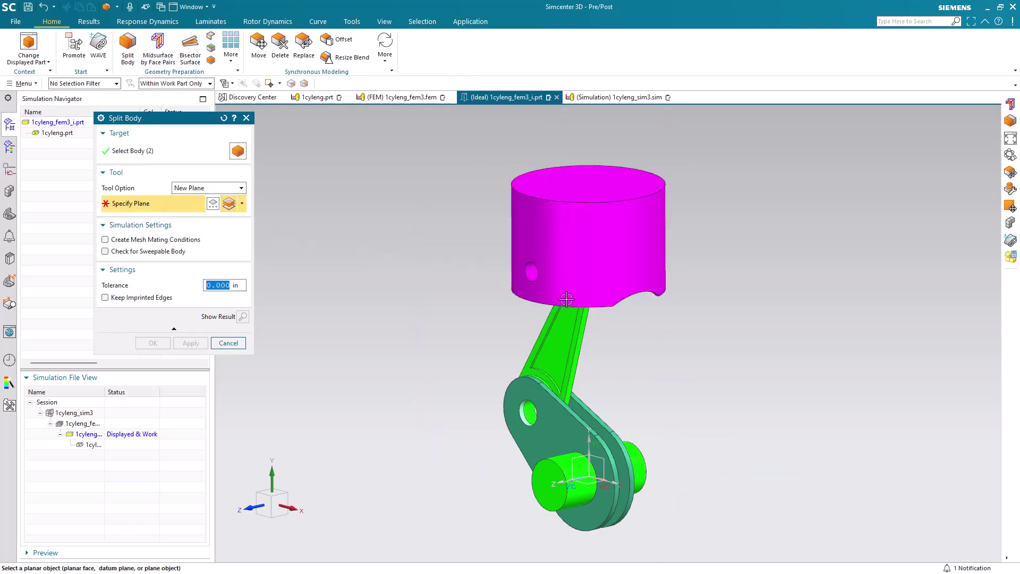
scroll(566, 319, up, 3)
middle_drag(565, 330, 524, 335)
click(585, 337)
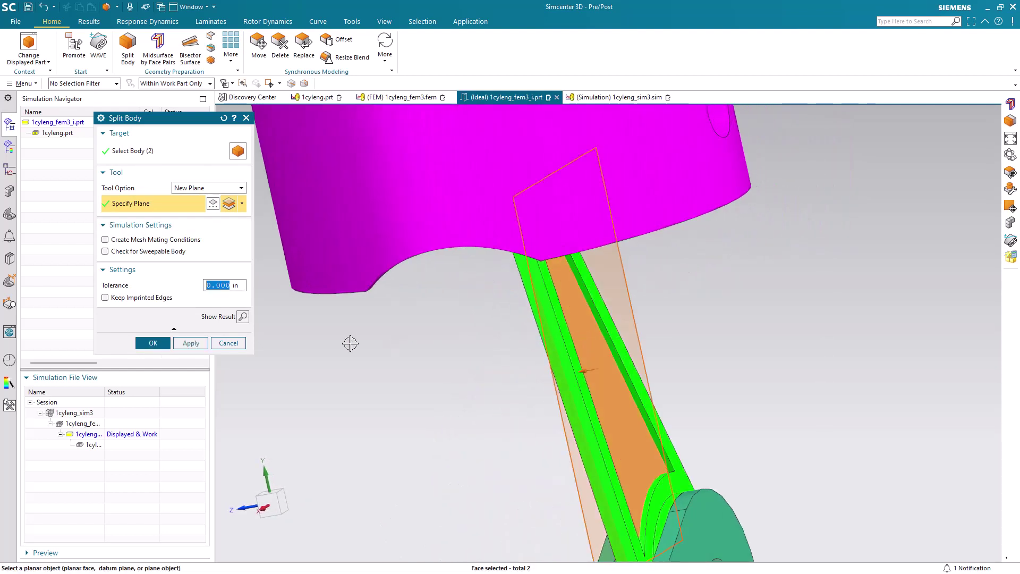
click(154, 343)
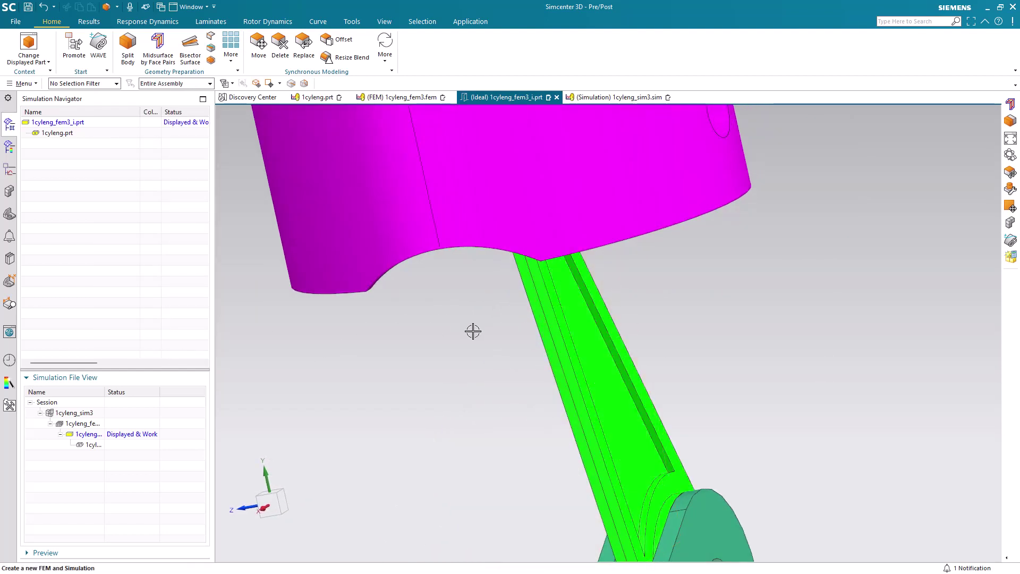
scroll(498, 303, down, 3)
scroll(498, 303, down, 2)
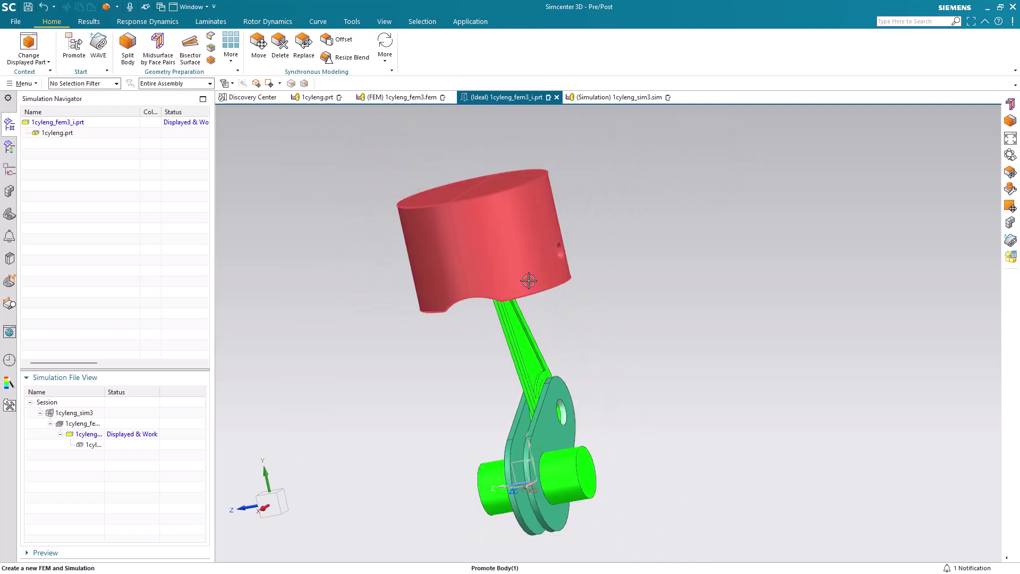
Step: Edit the bodies used by 1cyleng_fem3.fem to include the half piston, the half connecting rod and one crank web with its shaft
click(414, 98)
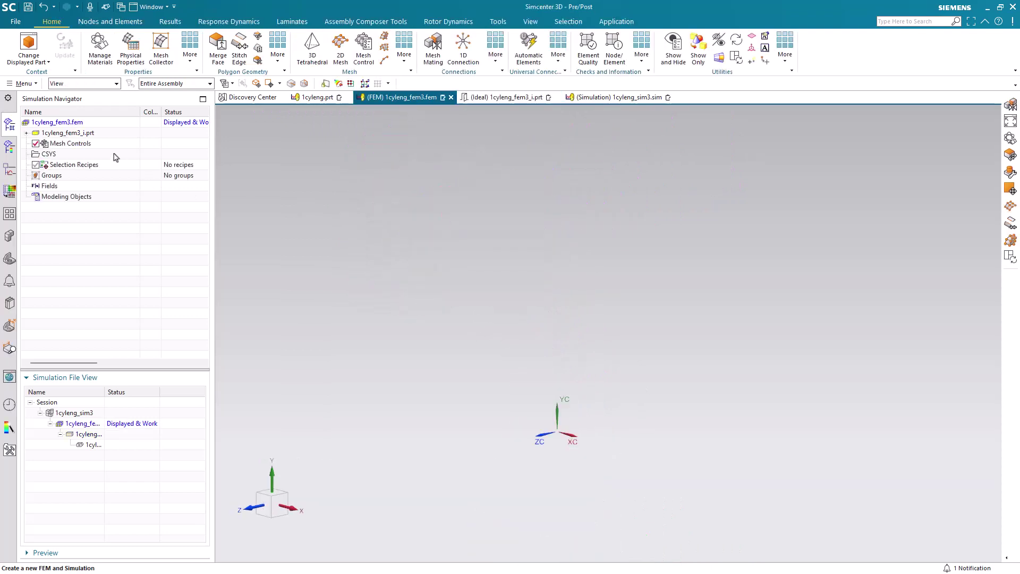
right_click(78, 127)
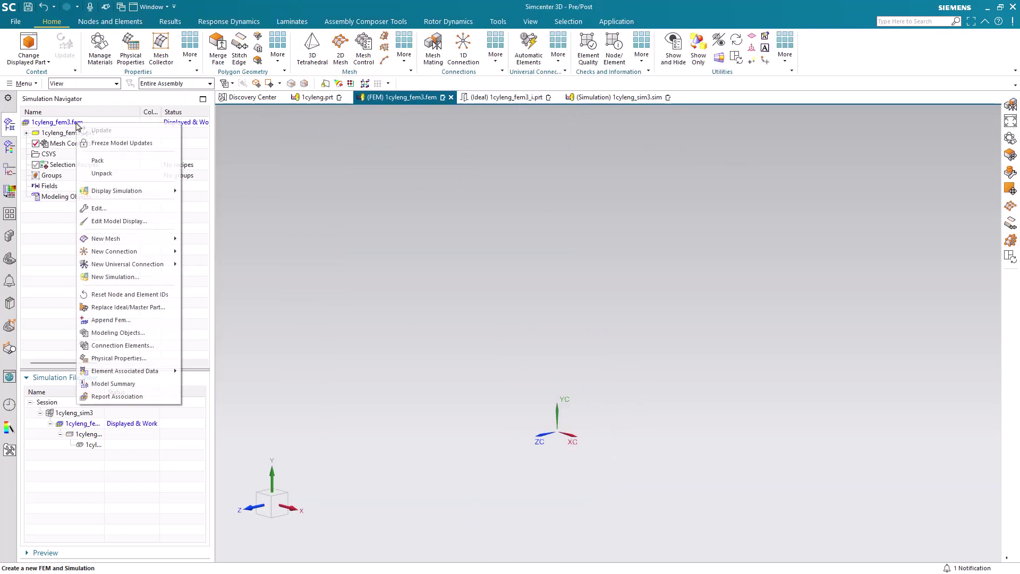
click(111, 212)
click(126, 227)
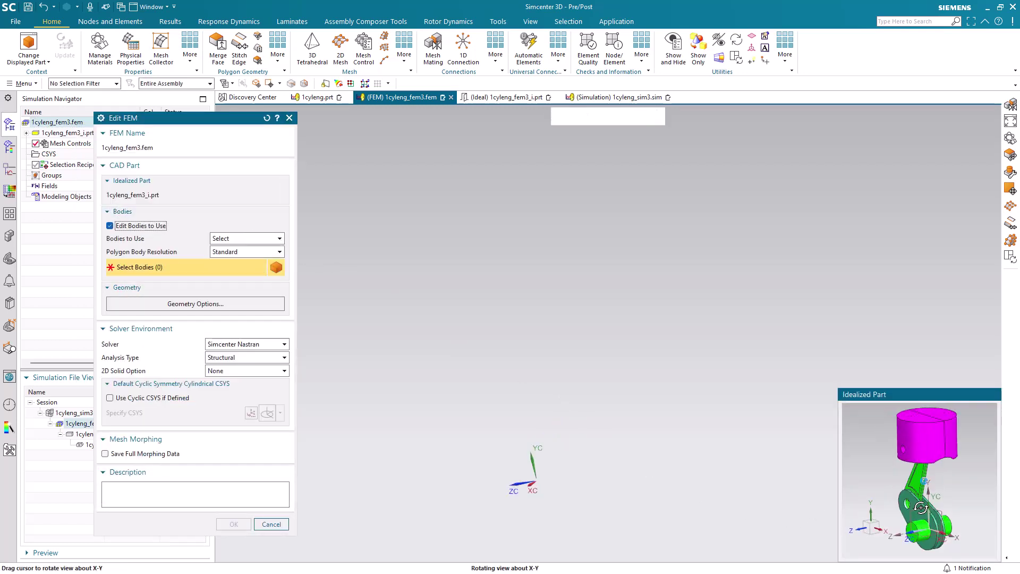
click(920, 517)
click(925, 529)
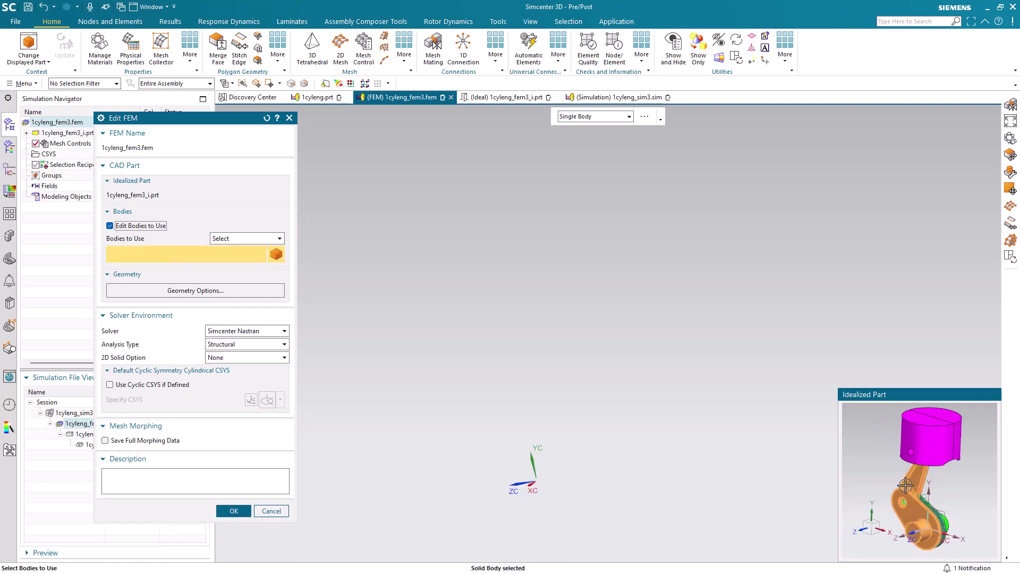
key(Return)
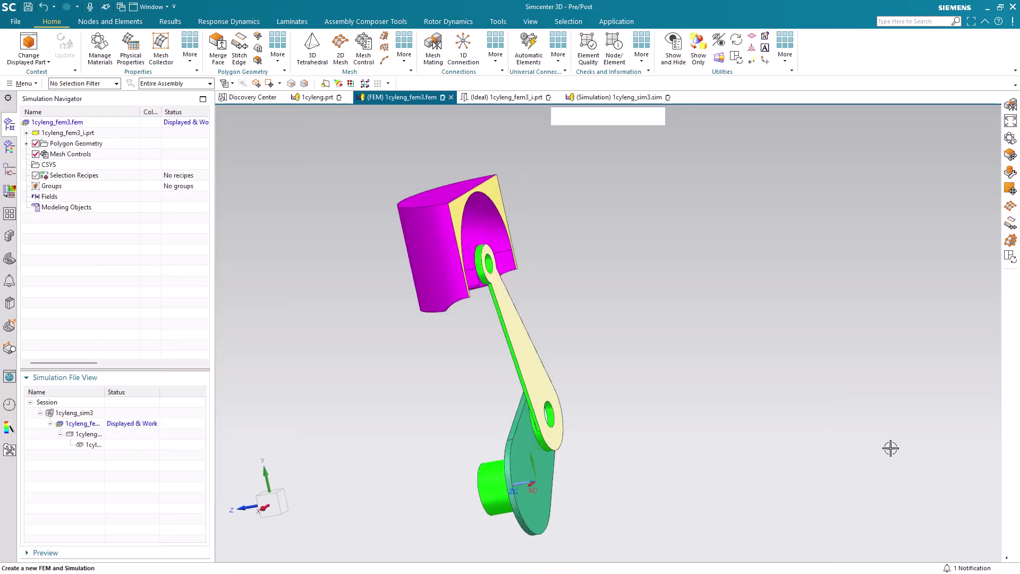
Step: Mesh the half piston, half connecting rod and crank web with CTETRA(10) elements, using automatic element size with a size factor of 1
mouse_move(531, 395)
middle_down()
mouse_move(509, 404)
mouse_move(542, 398)
mouse_move(525, 402)
middle_up()
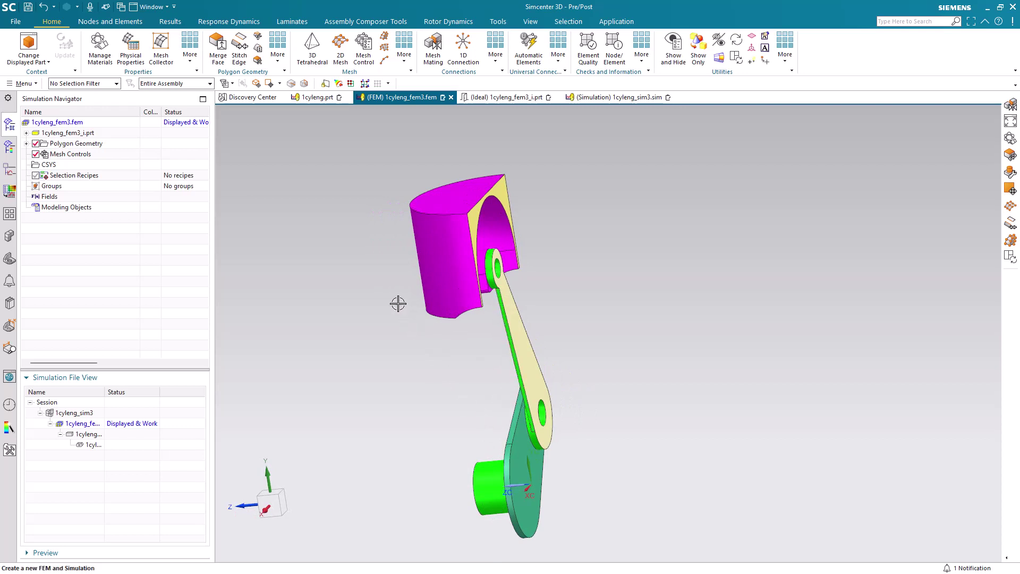
click(312, 48)
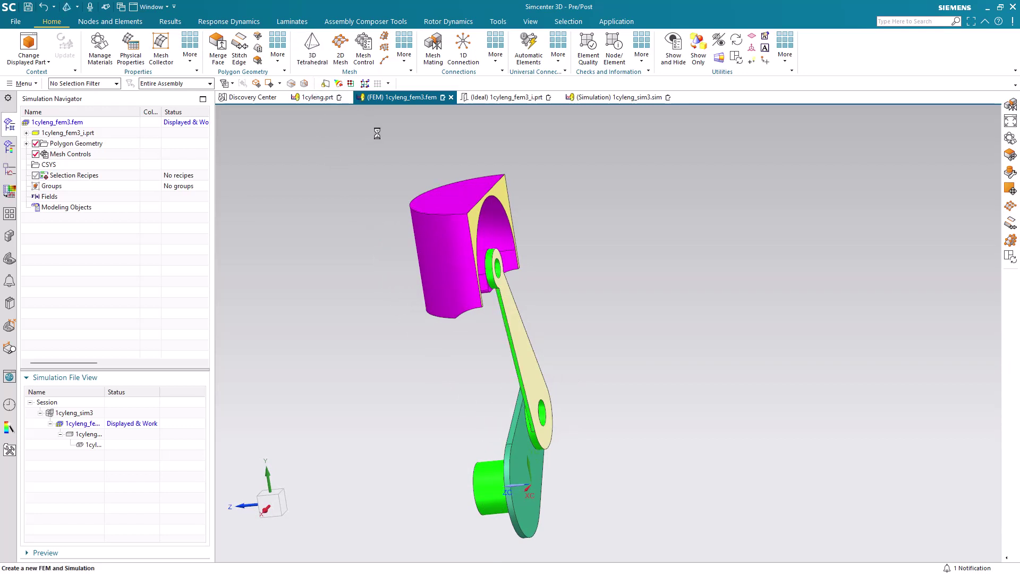
drag(388, 144, 598, 546)
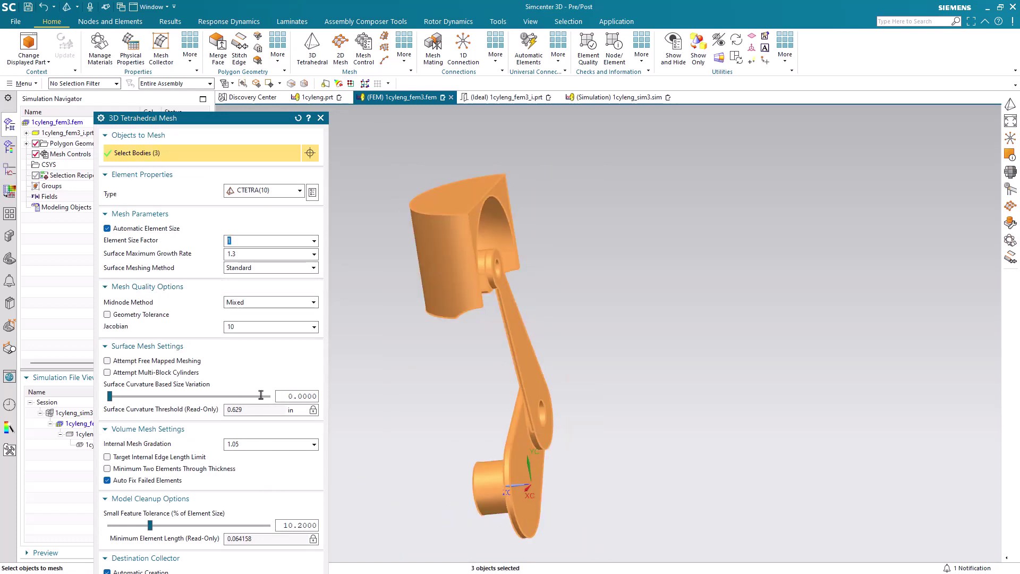
drag(219, 124, 230, 48)
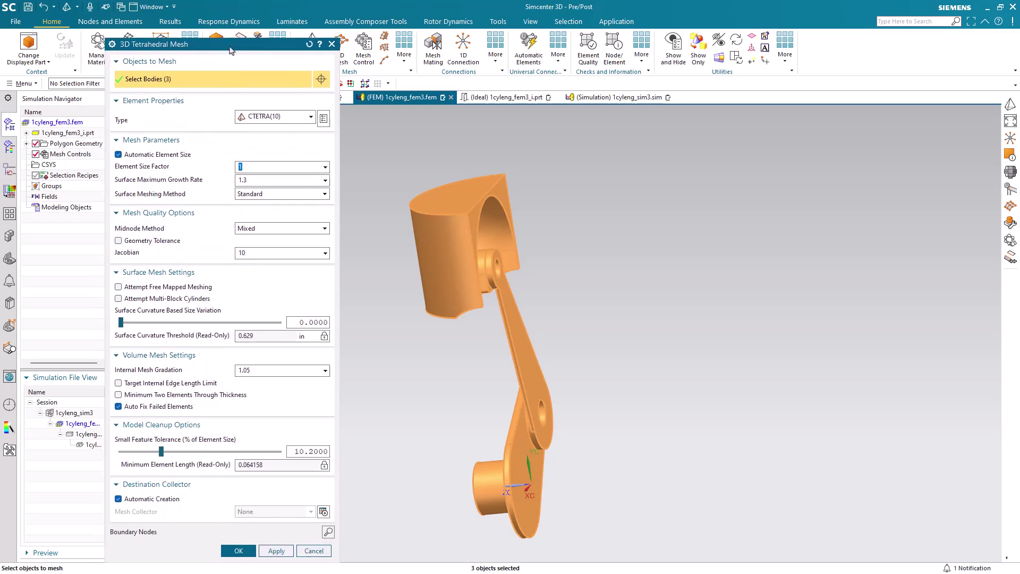
click(236, 547)
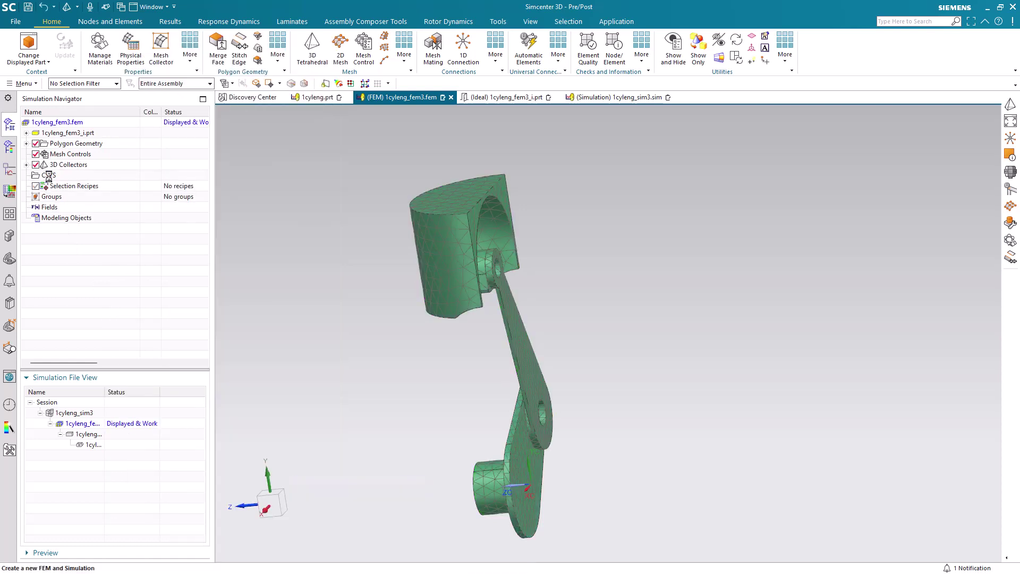
Step: Assign the library material AISI_310_SS to the PSOLID1 property of the Solid(1) mesh collector
click(26, 165)
right_click(75, 178)
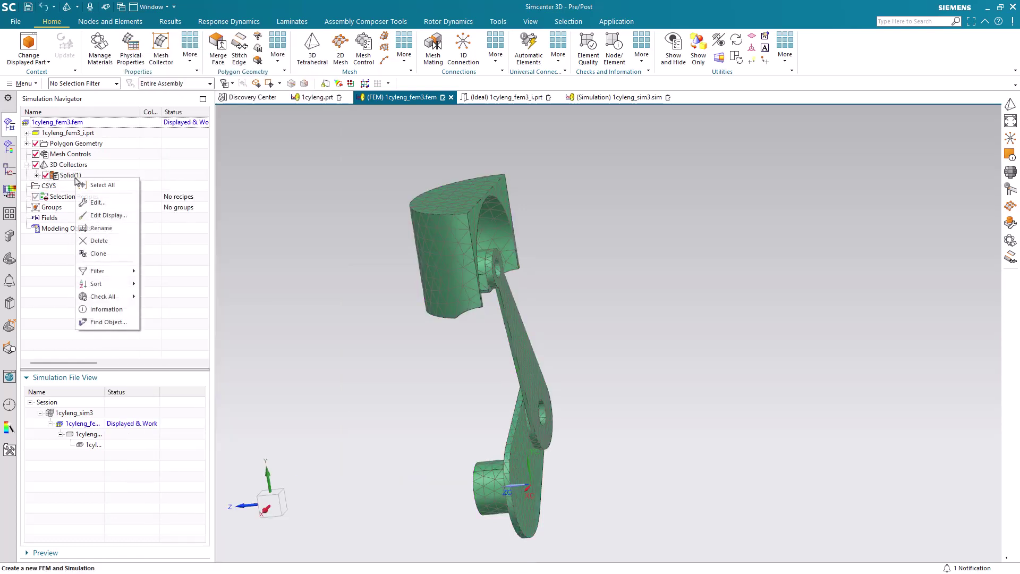
click(93, 202)
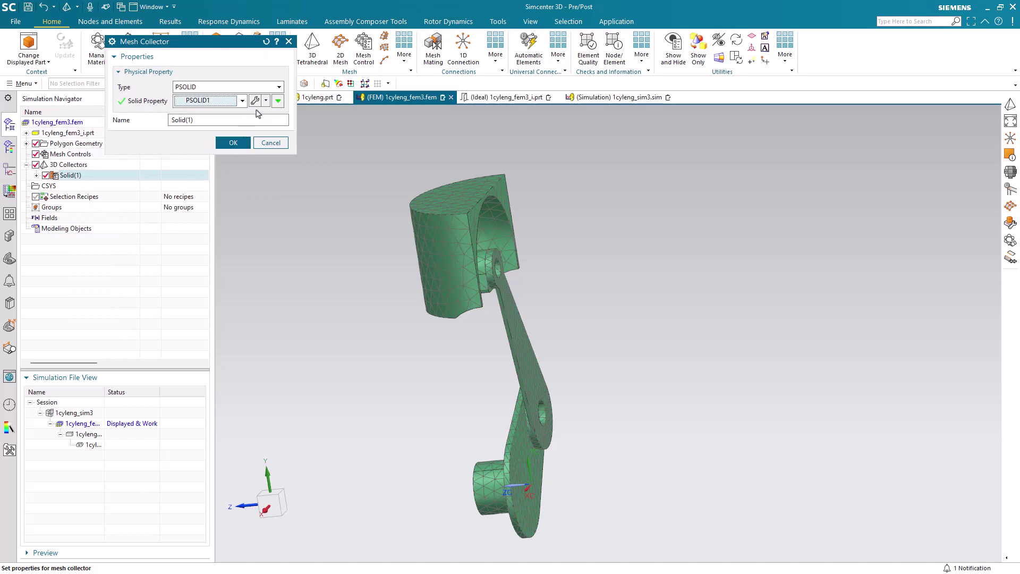
click(256, 100)
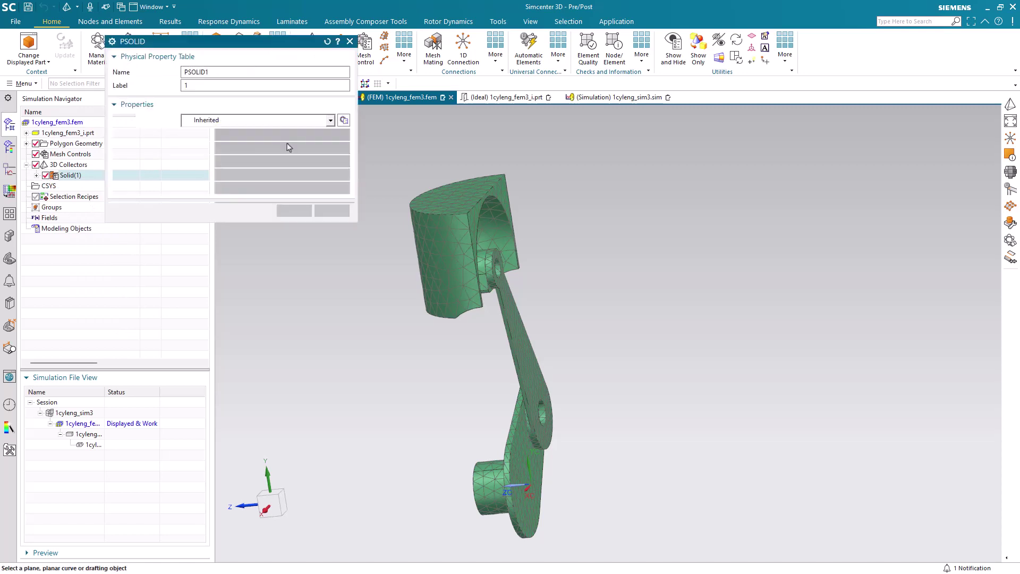
click(343, 122)
click(162, 272)
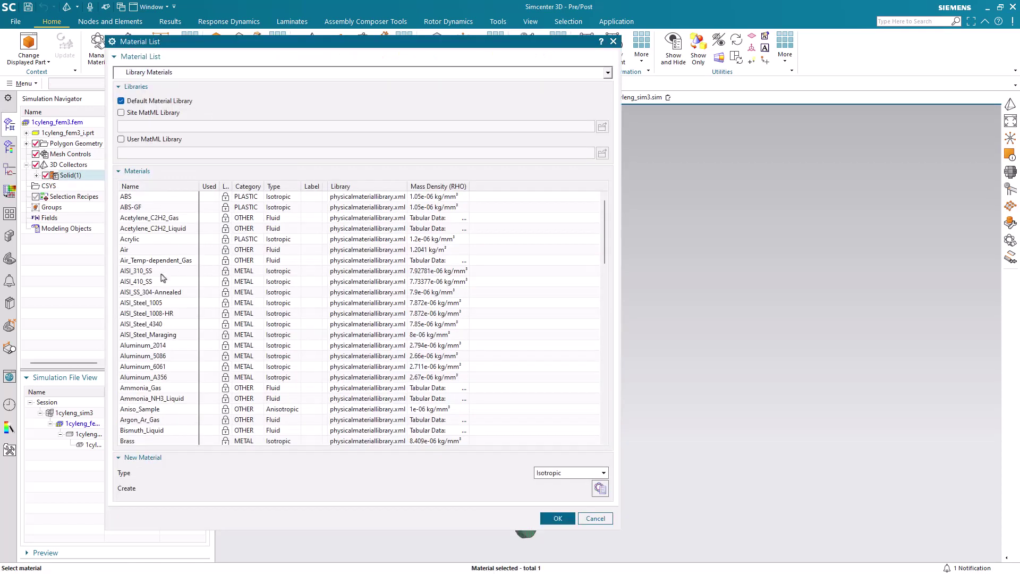
double_click(162, 274)
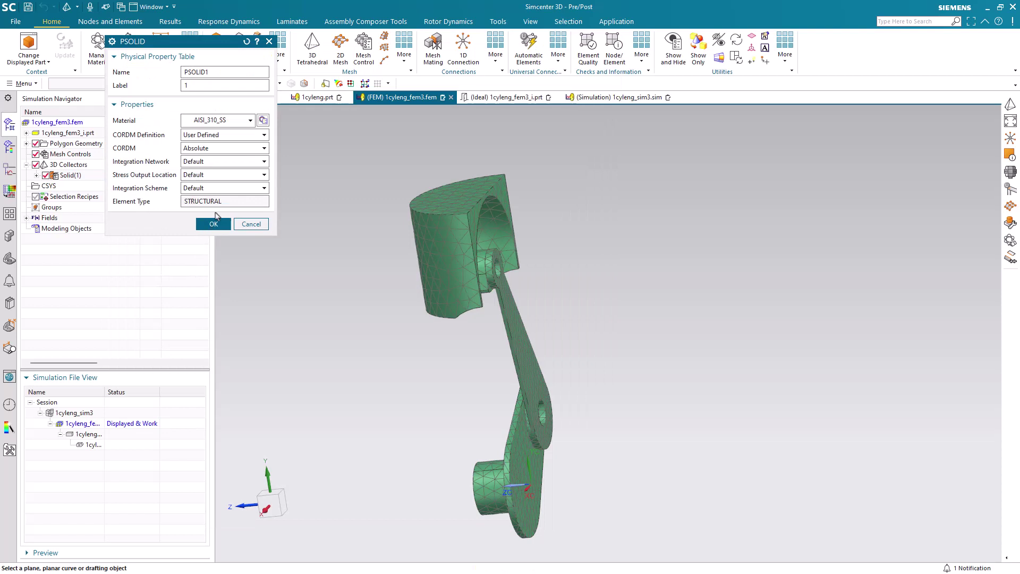
click(214, 222)
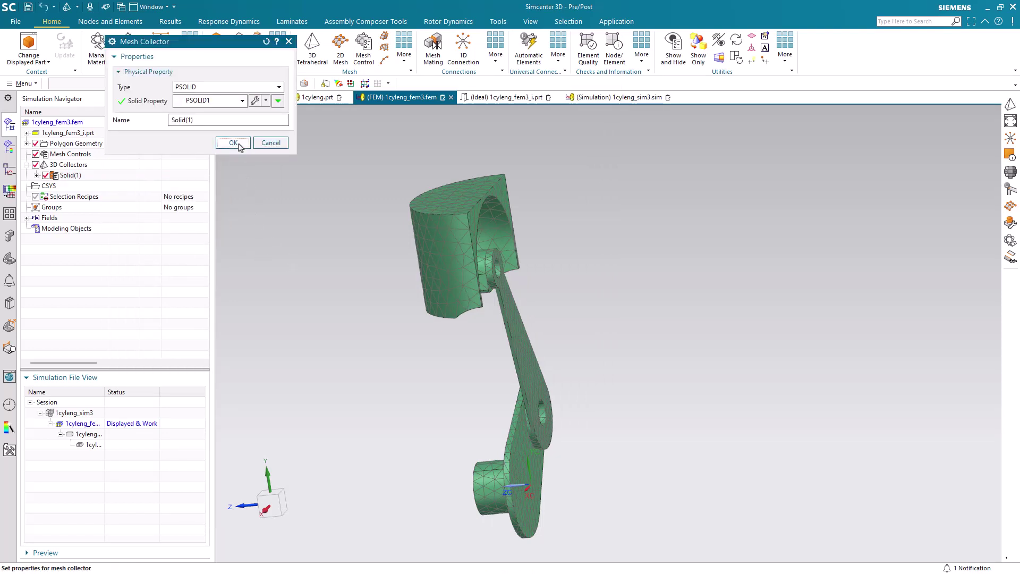
click(234, 143)
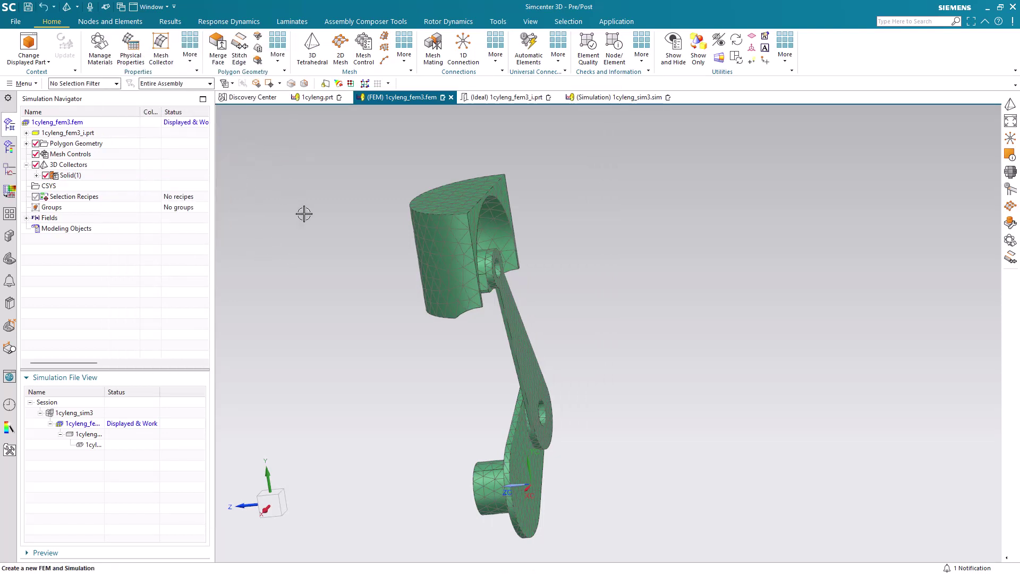
Step: Create a point-to-face RBE2 connection from the center of the crankshaft's end circle to its end face
middle_drag(304, 214, 346, 218)
scroll(458, 521, down, 5)
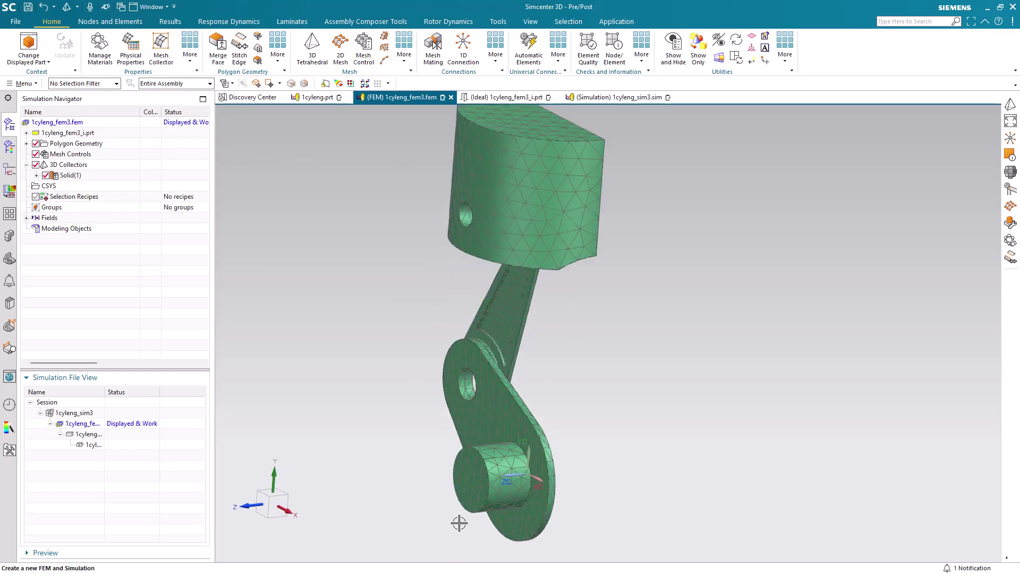
click(463, 48)
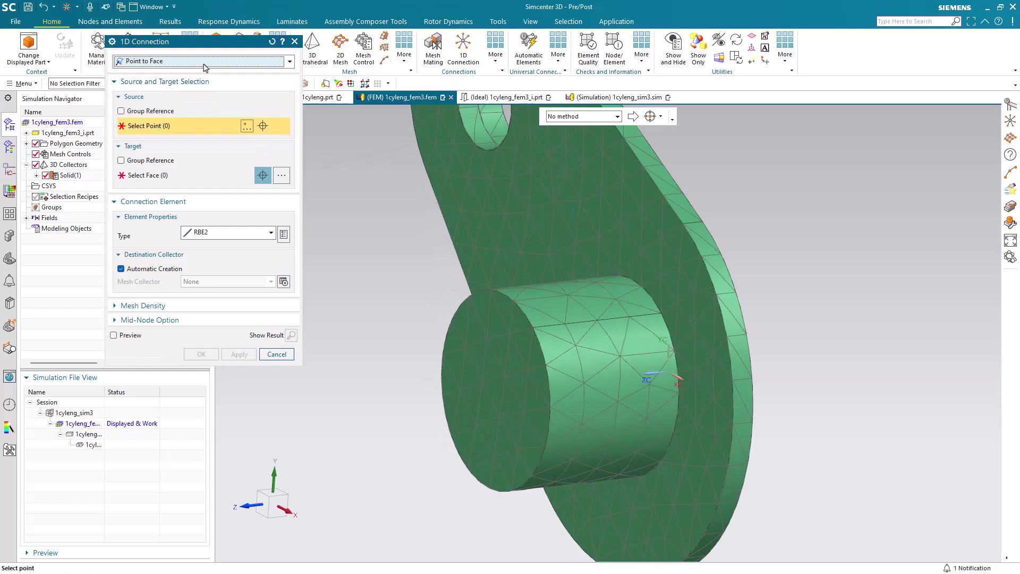
click(430, 401)
click(461, 378)
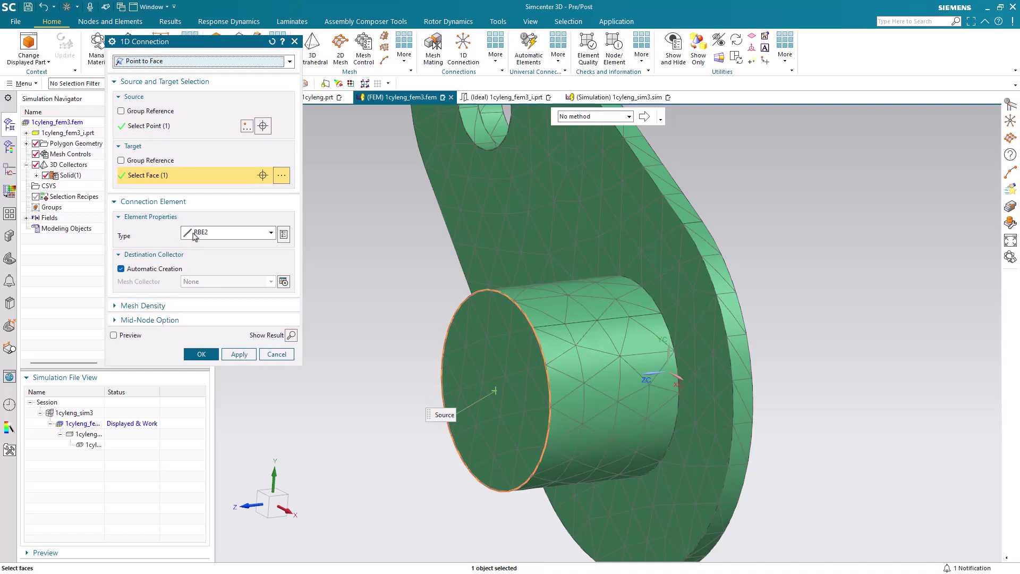
click(201, 354)
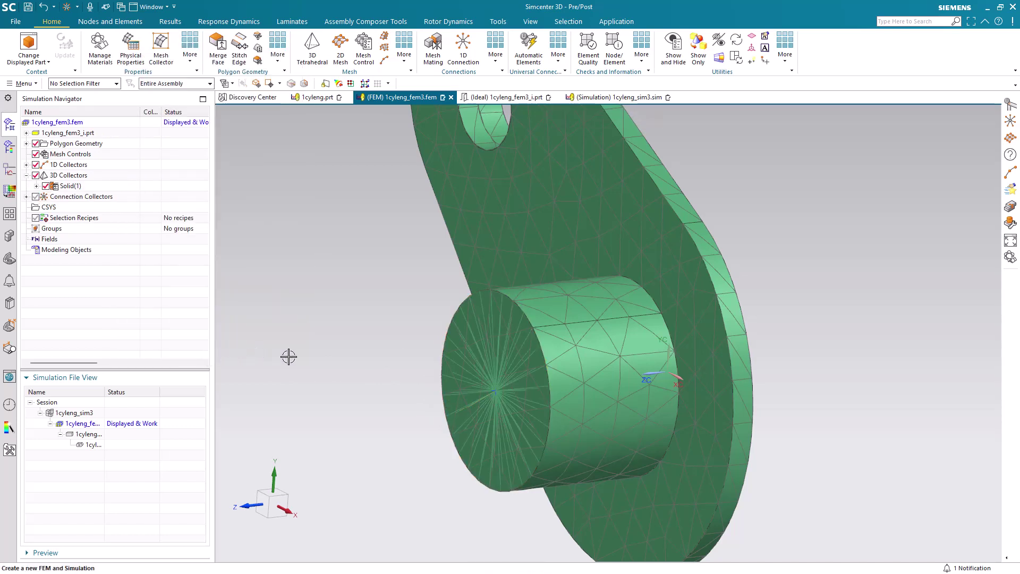
Step: Start a kinematic connection for the rod-to-crank joint, with both targets defined as spiders using Legs CoG centers
scroll(307, 324, down, 3)
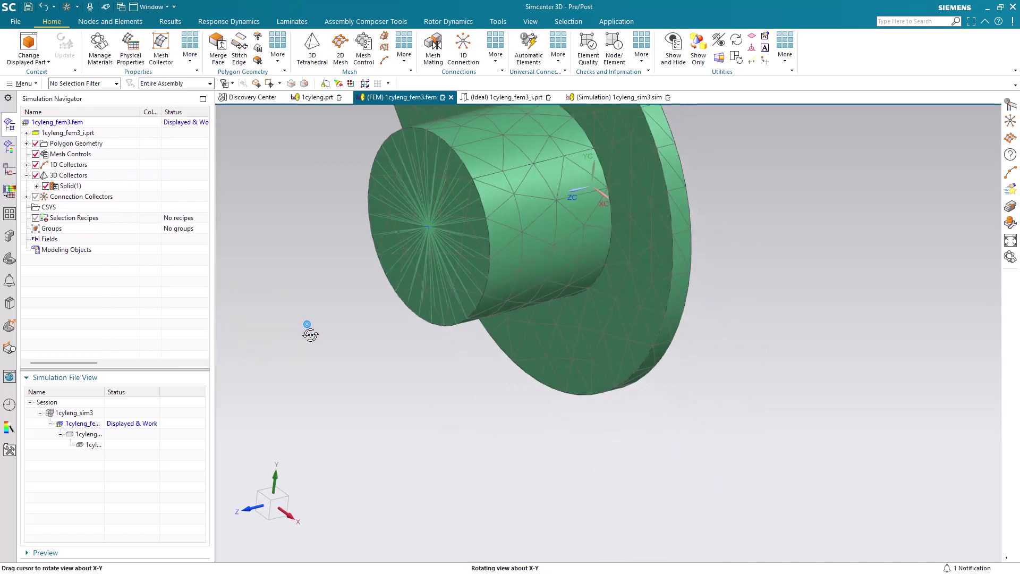
scroll(503, 520, down, 3)
scroll(483, 335, up, 5)
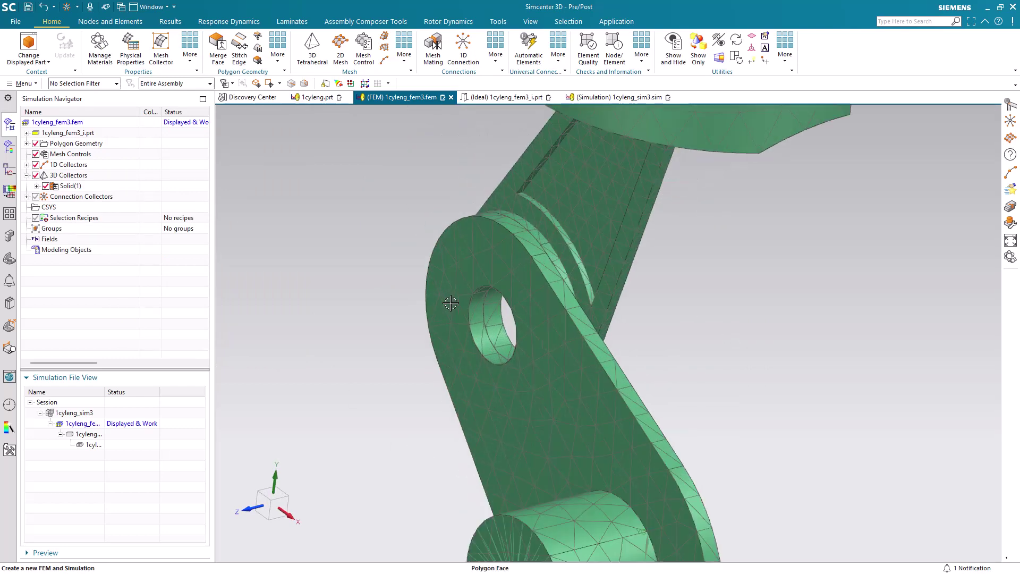
middle_drag(484, 335, 420, 336)
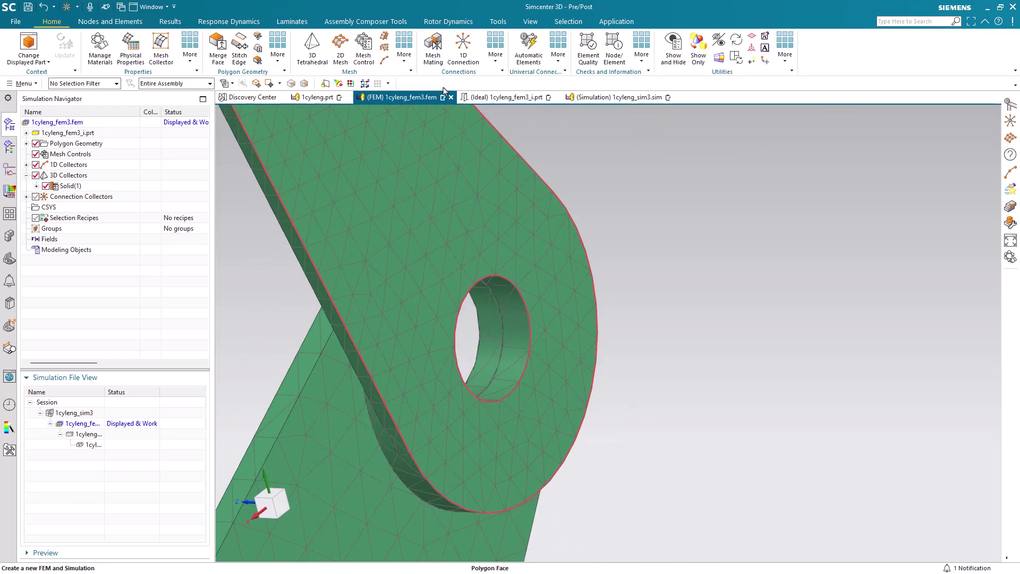
click(558, 55)
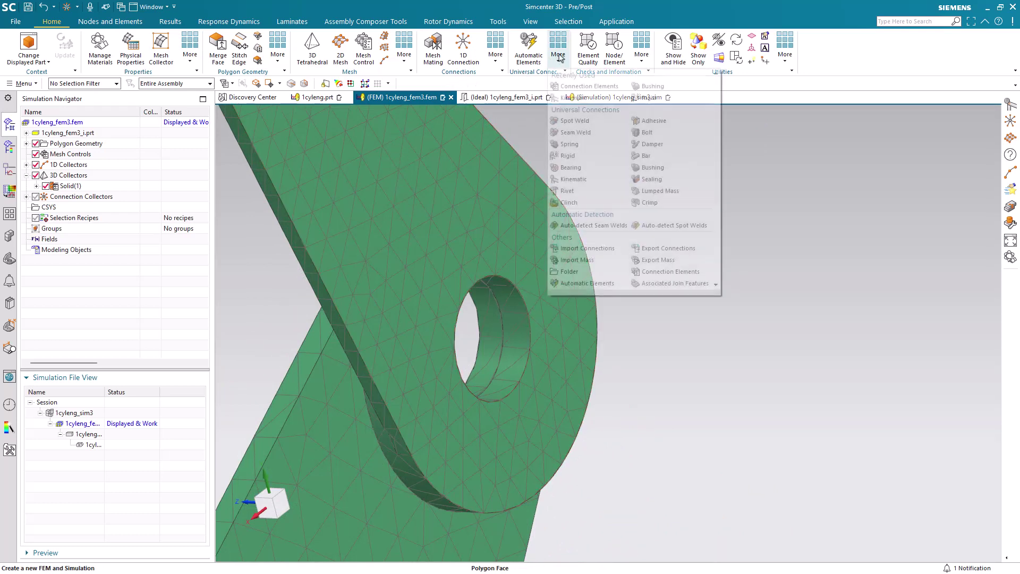
click(573, 179)
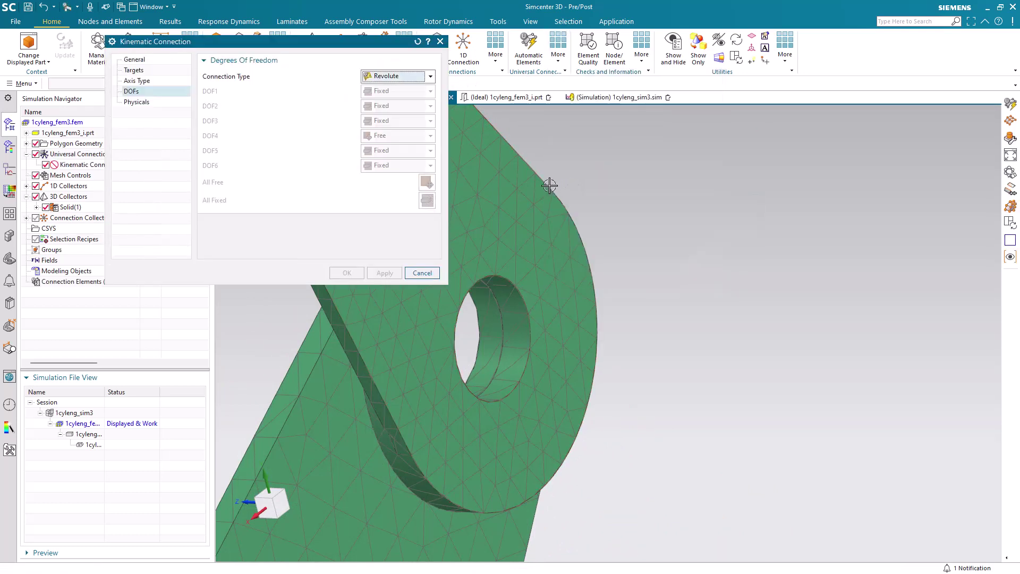
click(155, 71)
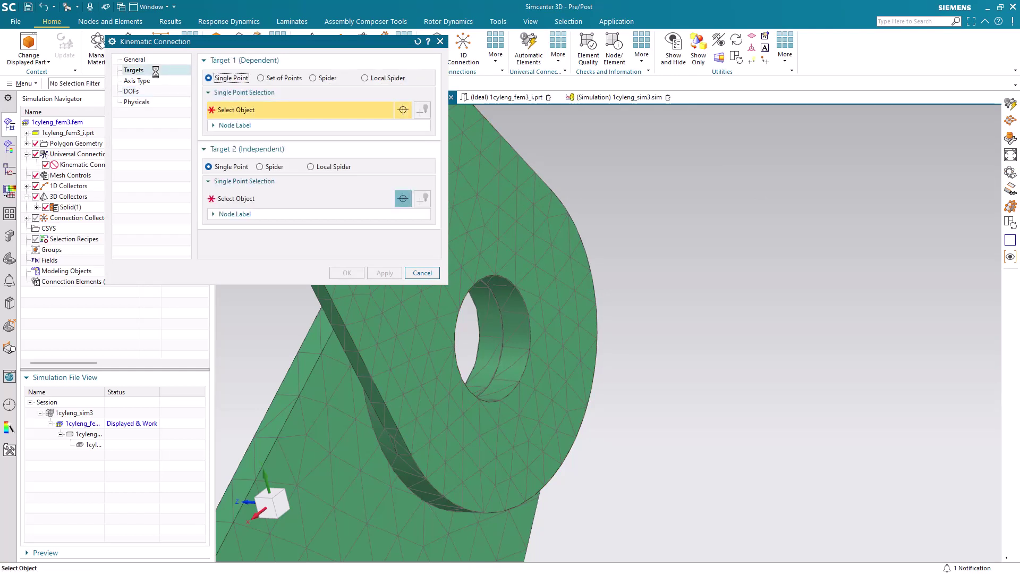
click(323, 79)
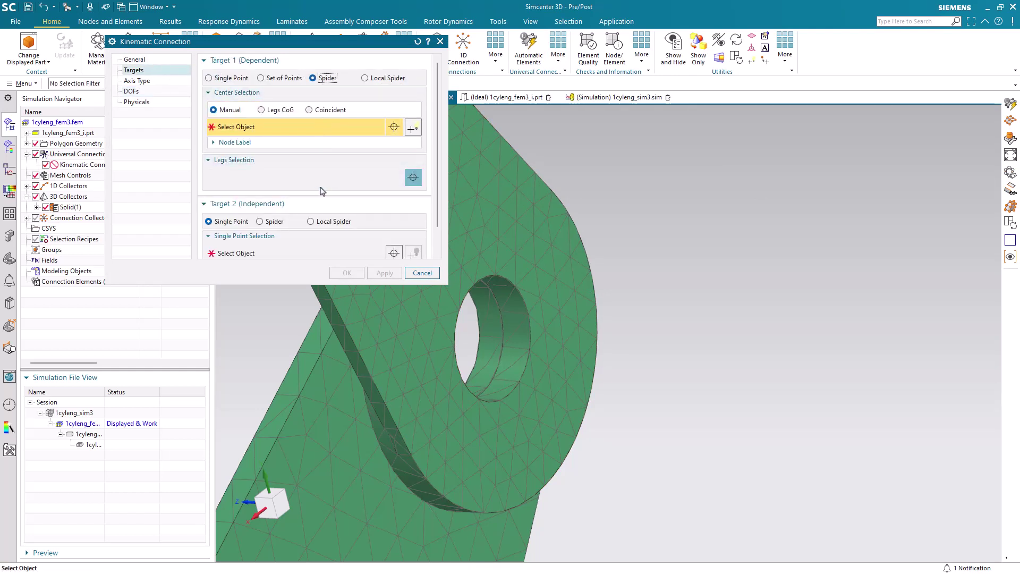
click(260, 221)
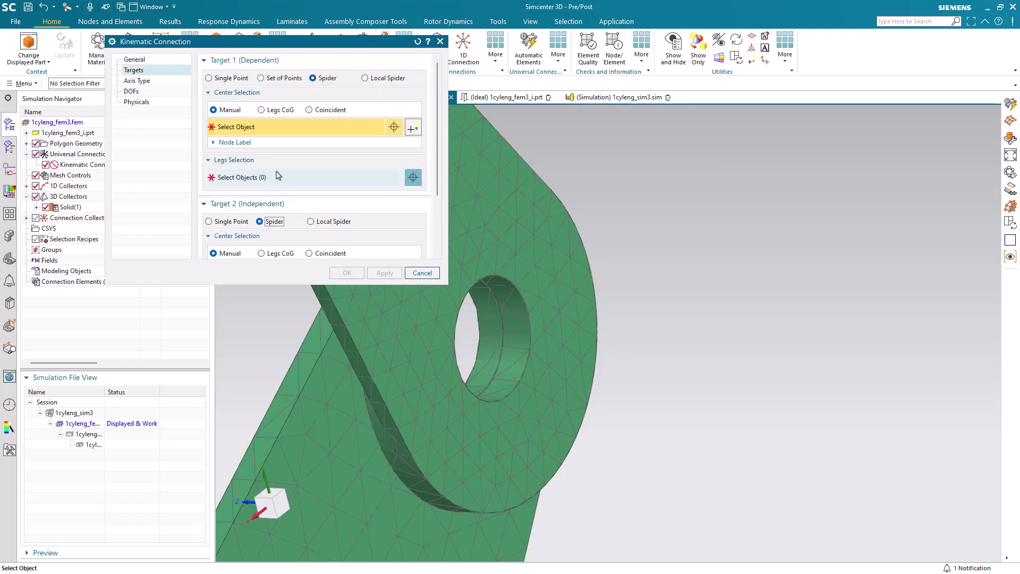
click(280, 110)
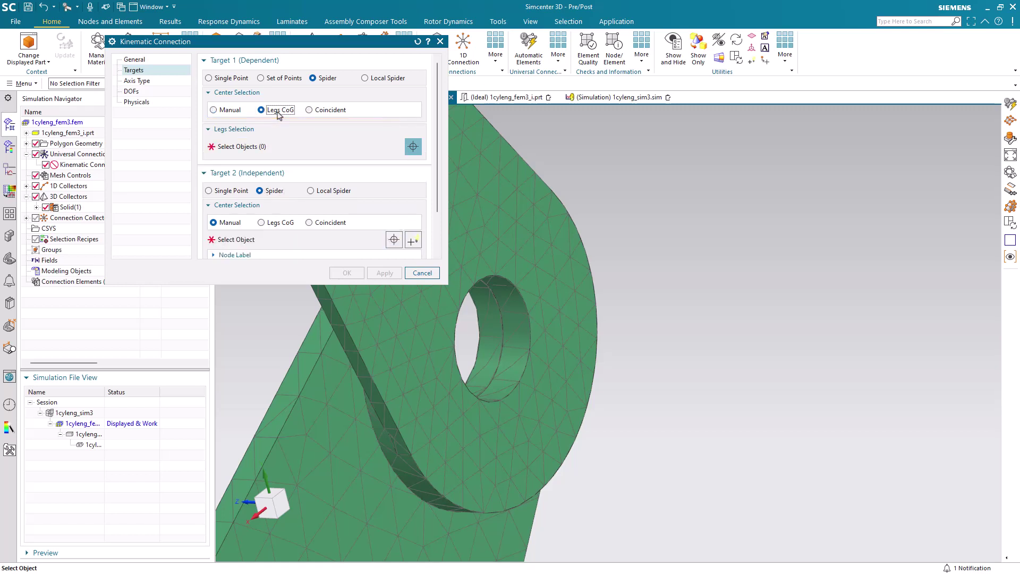
click(279, 225)
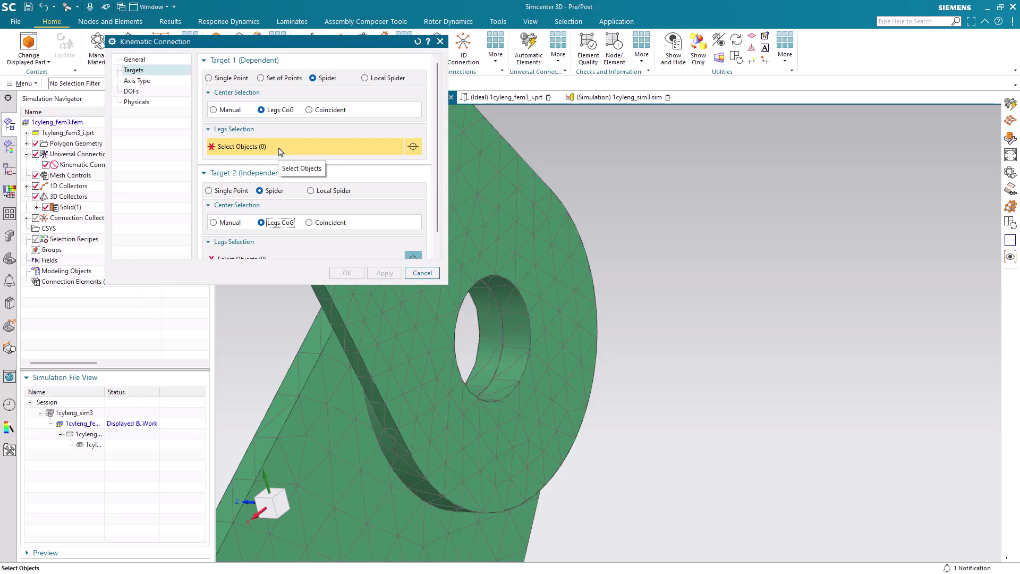
Step: Select the crank web's pin hole face as Target 1 legs and the connecting rod's large hole face as Target 2 legs
click(490, 324)
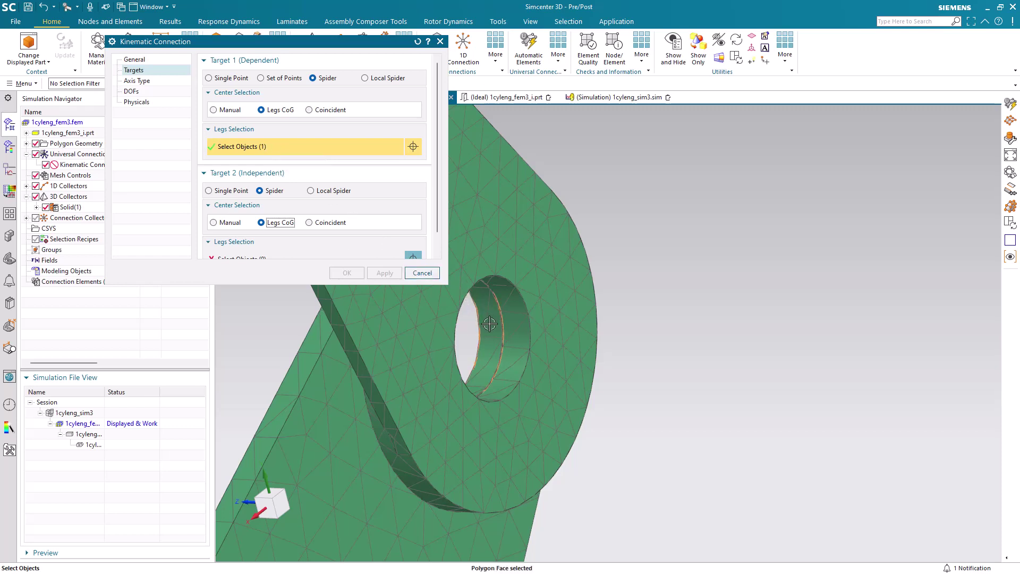
click(291, 258)
scroll(435, 233, down, 1)
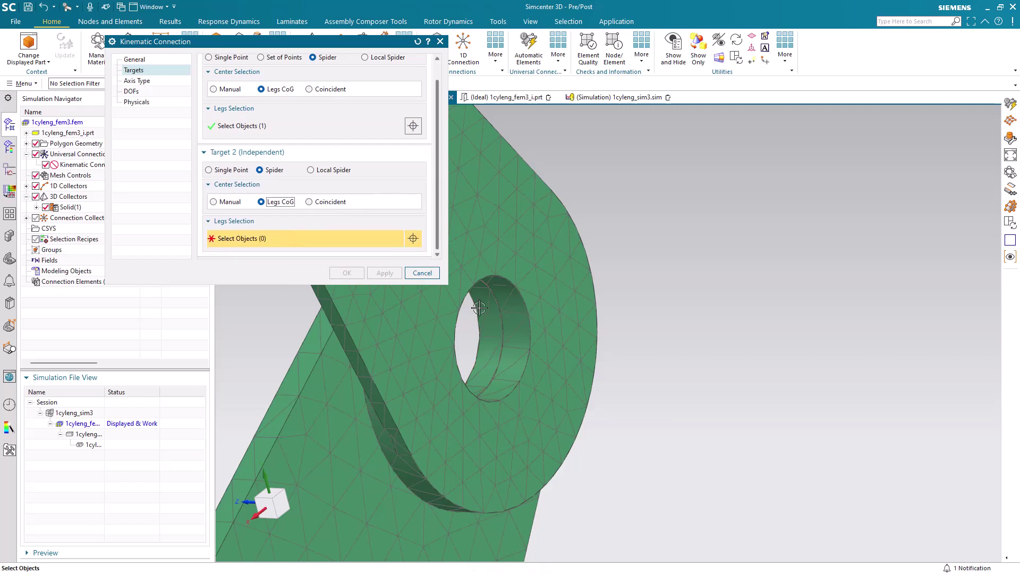
click(515, 358)
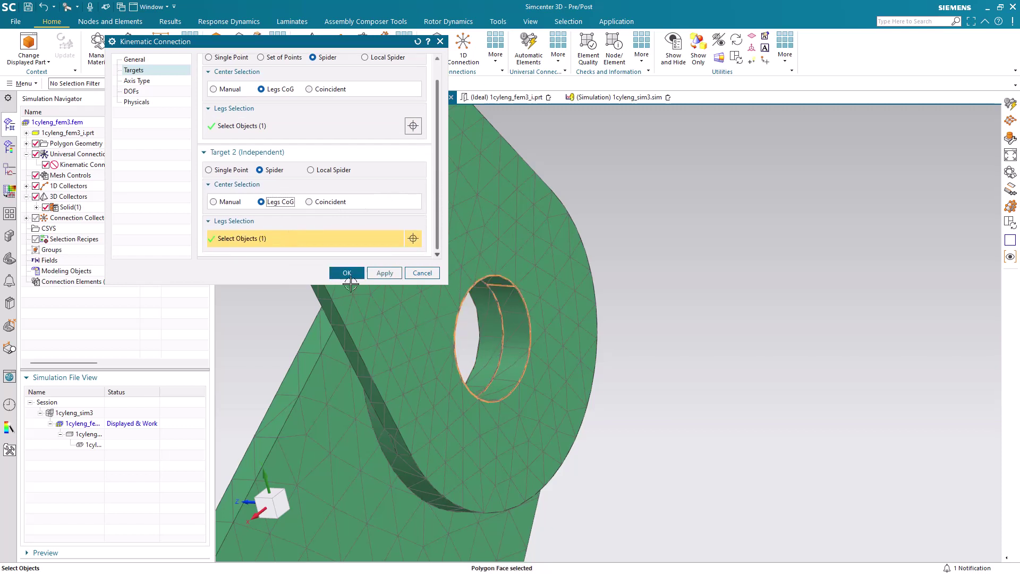
Step: Examine the connection type options and the degrees of freedom of the User-defined type, returning the connection type to Revolute
click(147, 82)
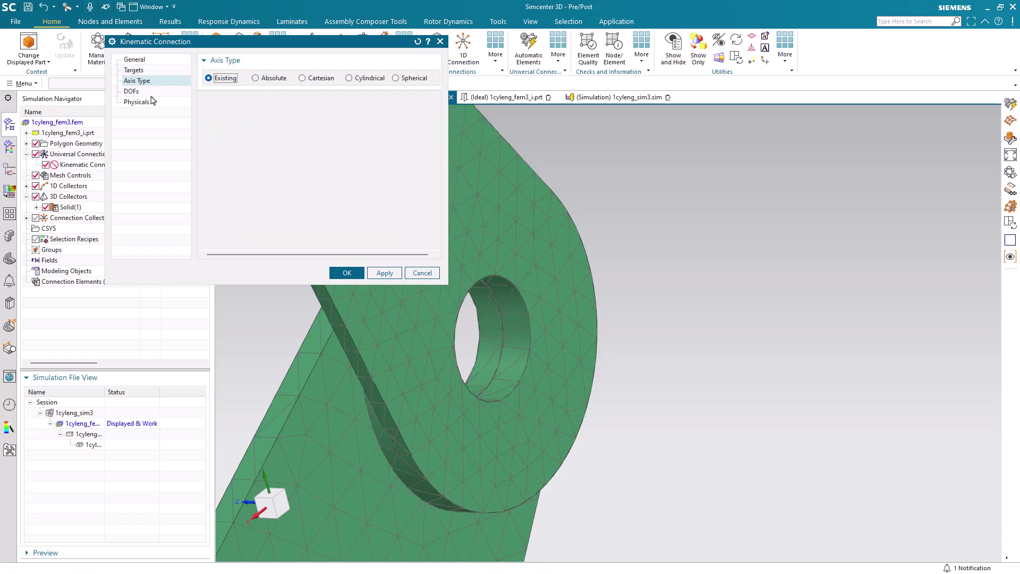
click(133, 91)
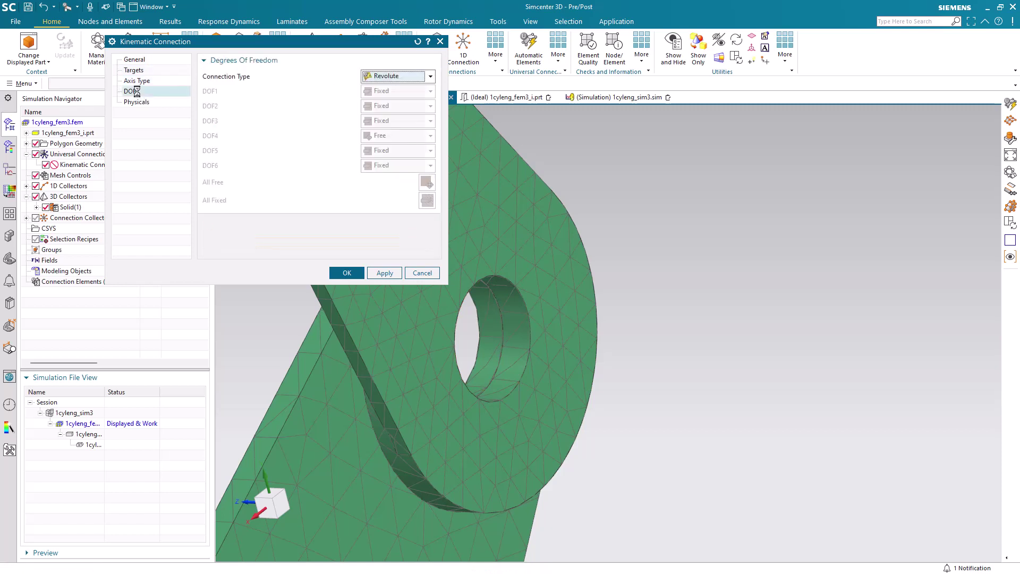
click(384, 77)
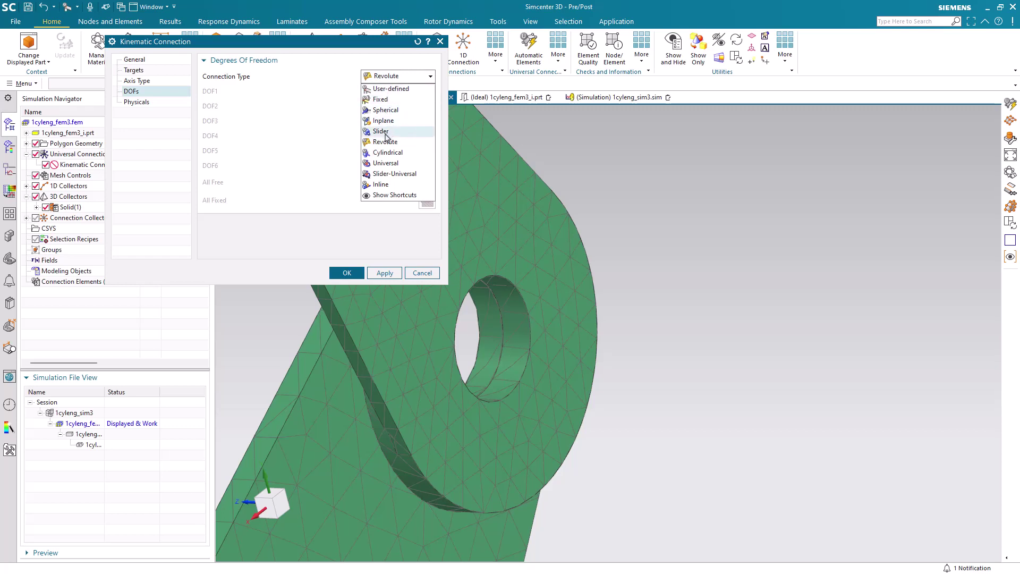
click(394, 90)
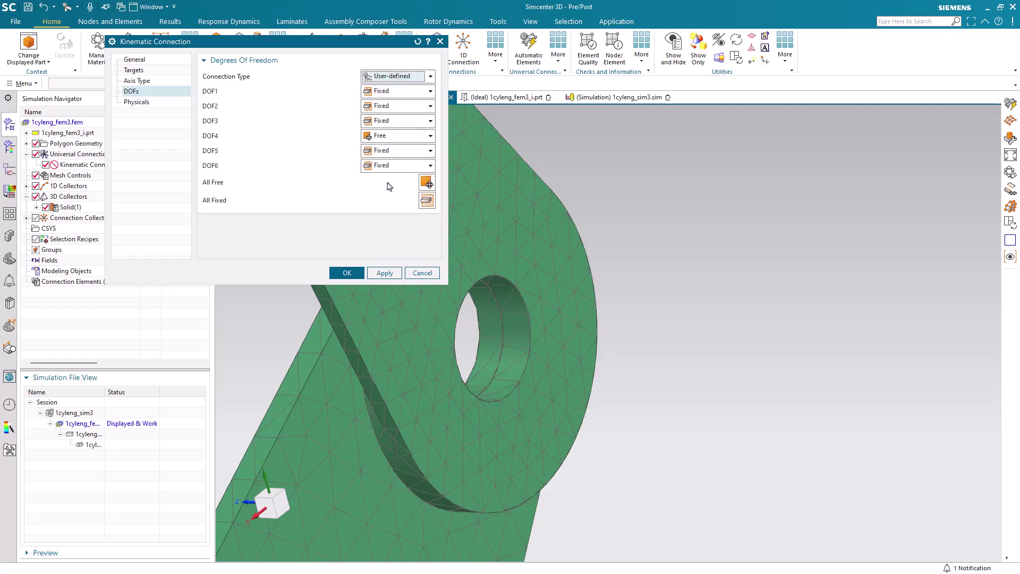
click(413, 79)
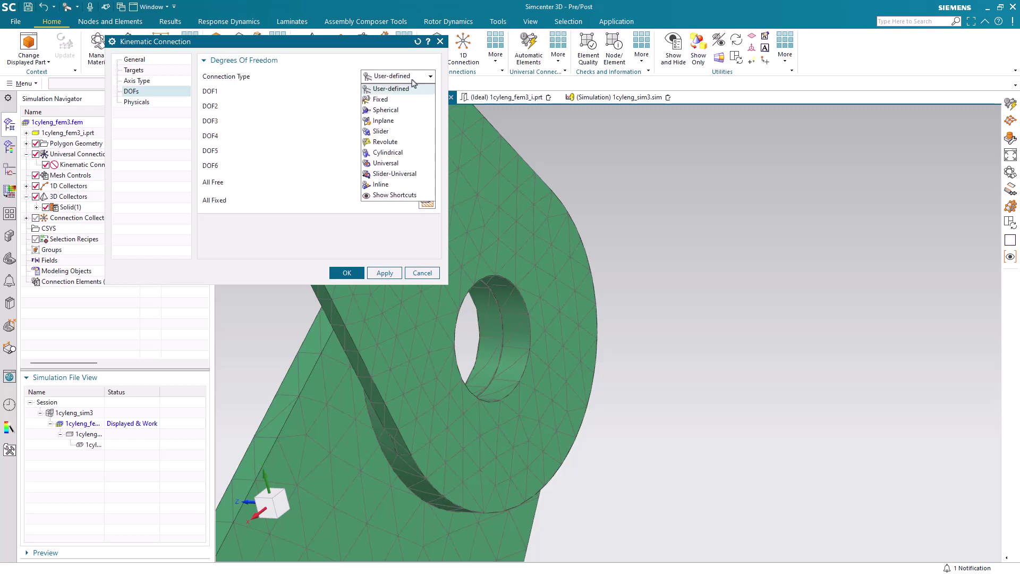
click(396, 142)
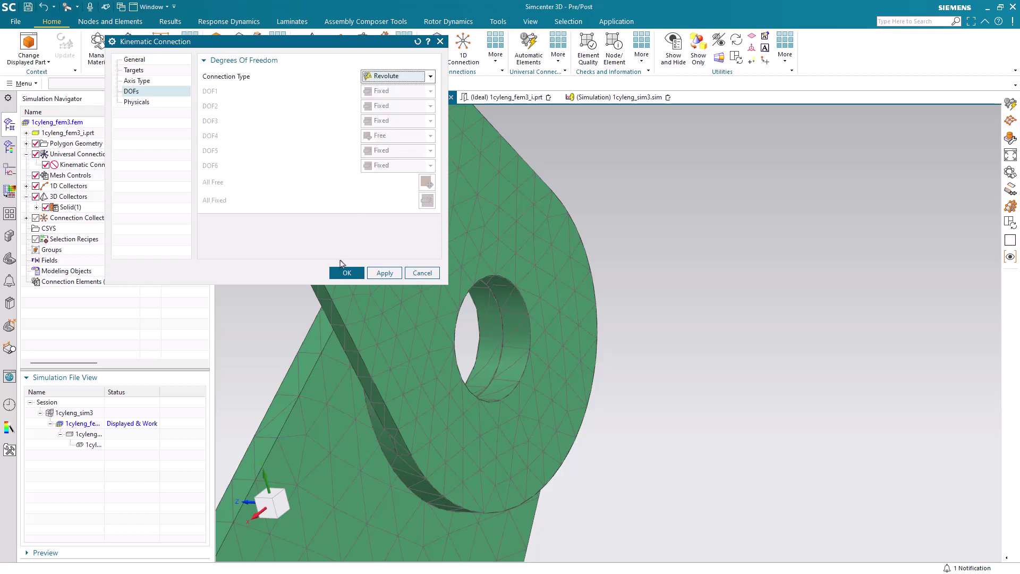
Step: Set the axis type to Cartesian and define its CSYS by X-axis, Y-axis, Origin, with the origin at the rod-to-crank hole's center
click(144, 80)
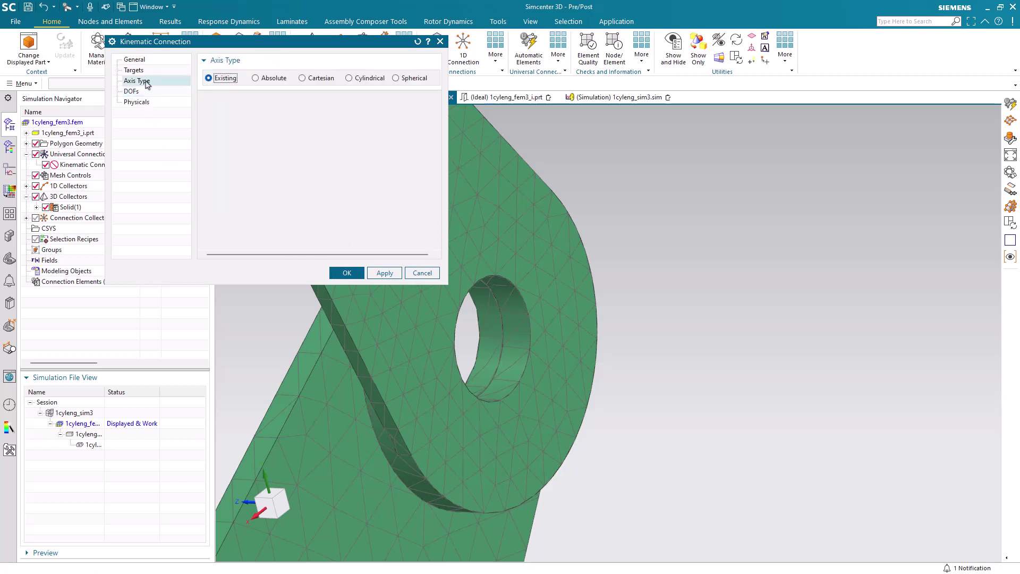
click(316, 79)
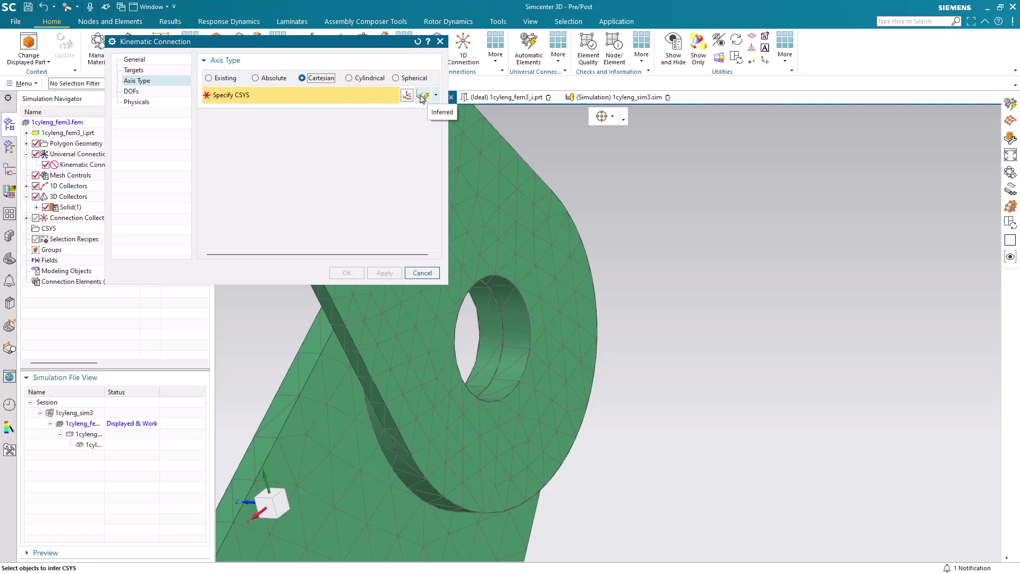
key(Escape)
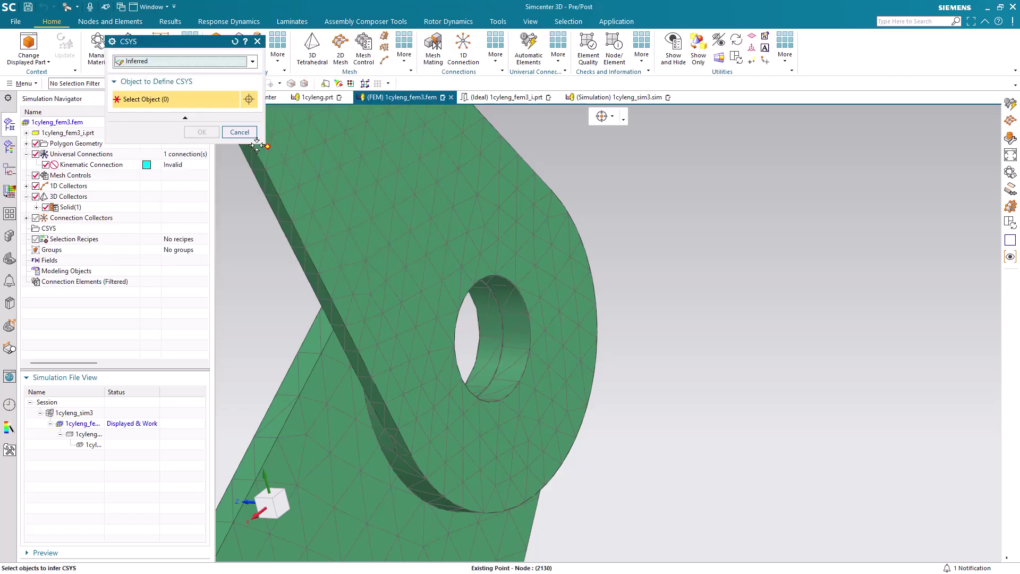
click(225, 62)
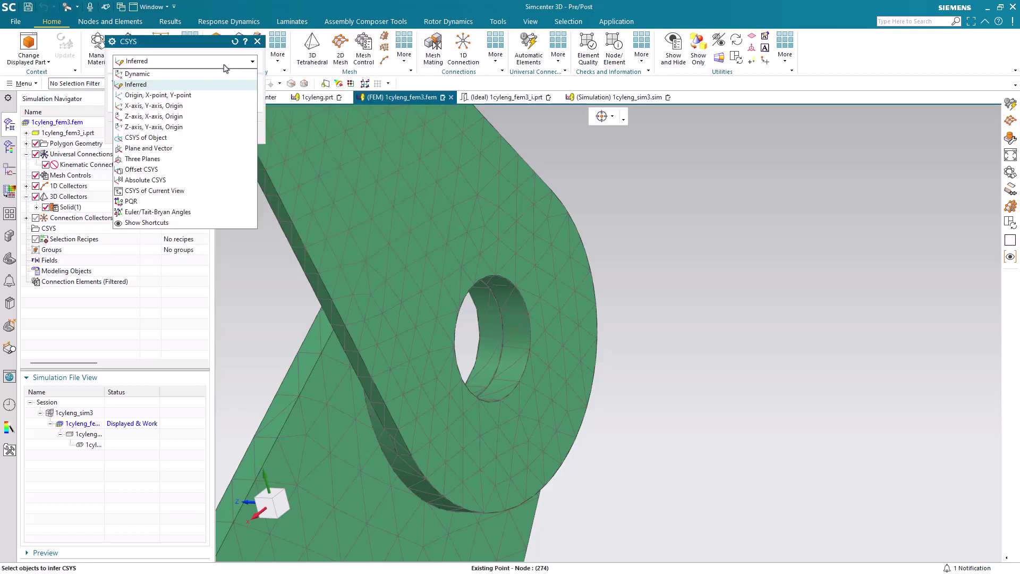
click(207, 106)
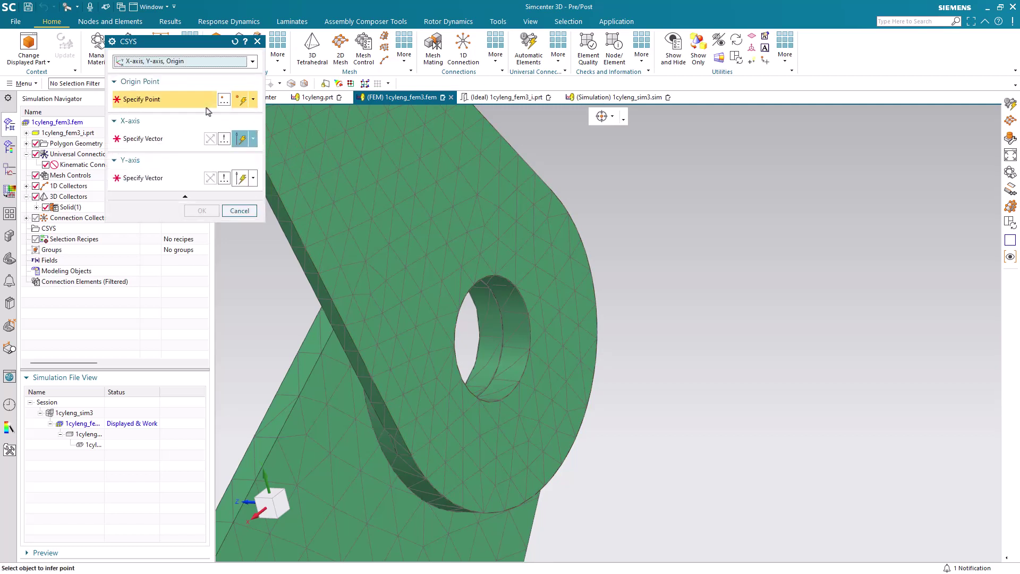
click(498, 339)
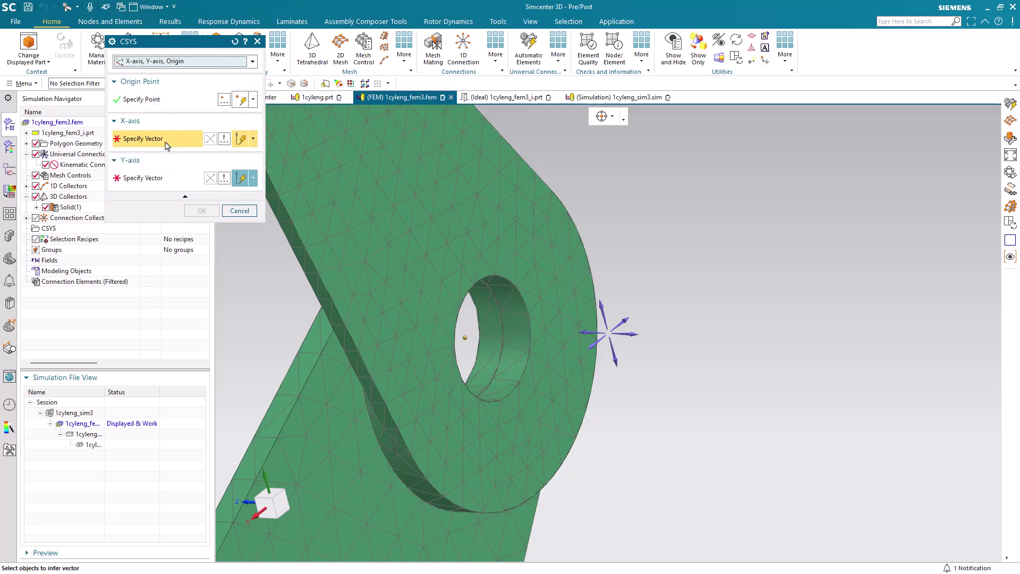
Step: Define the CSYS X-axis with a Curve/Axis Vector taken from the circular edge of the rod-to-crank hole
click(253, 139)
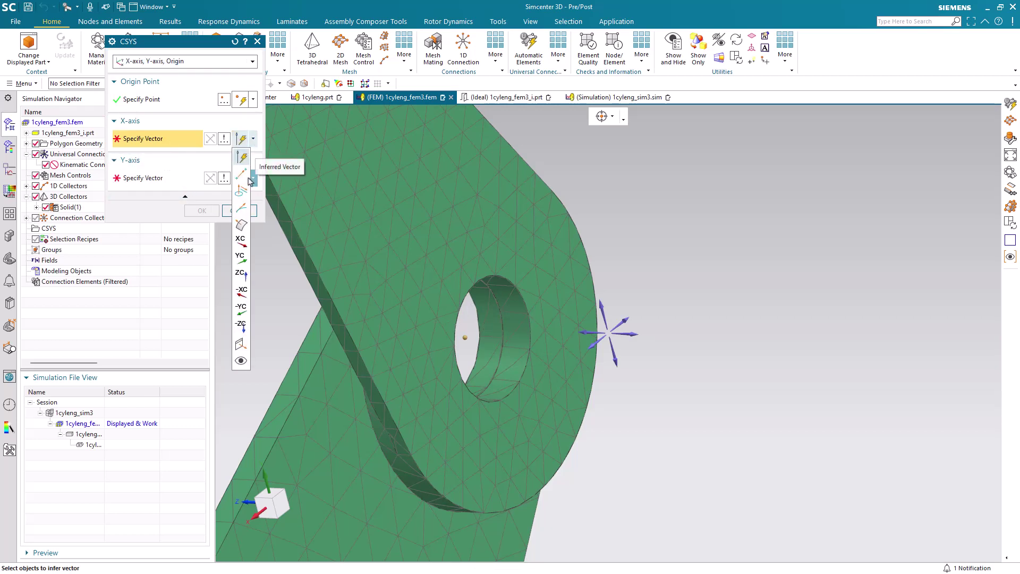
click(242, 193)
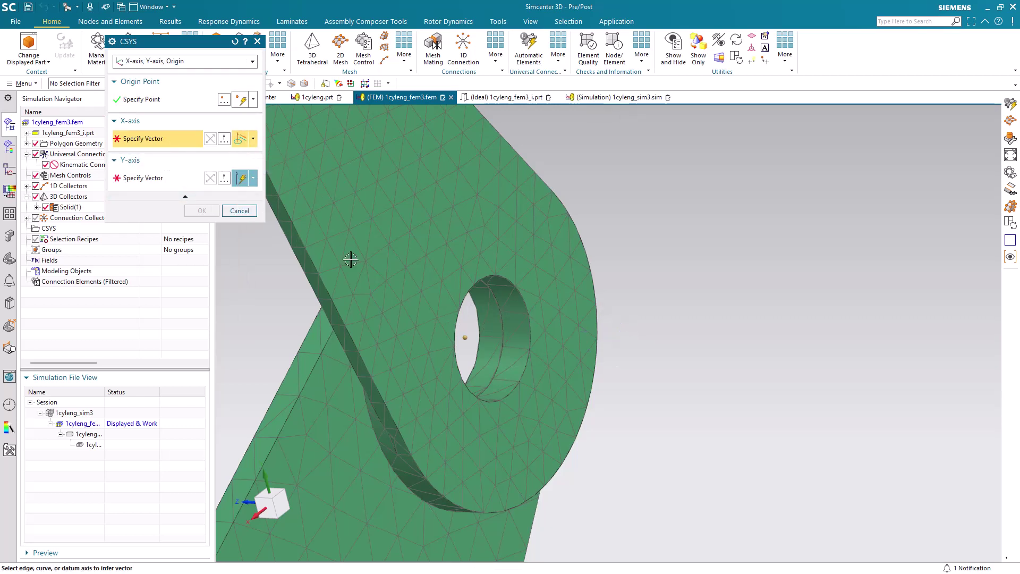
click(525, 361)
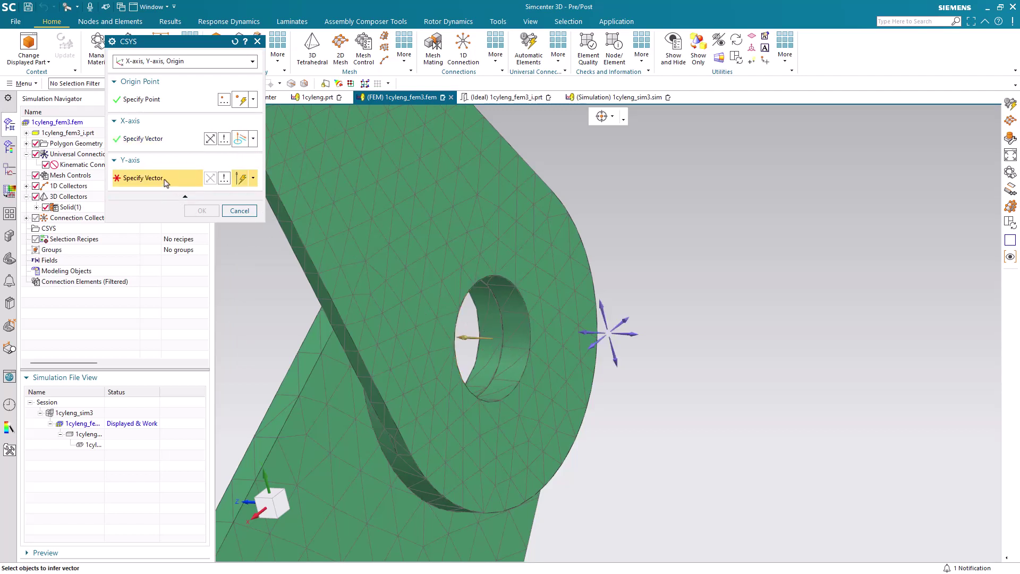
Step: Define the CSYS Y-axis as a Two Points vector starting at the arc center of the connecting rod's large rounded end
click(224, 178)
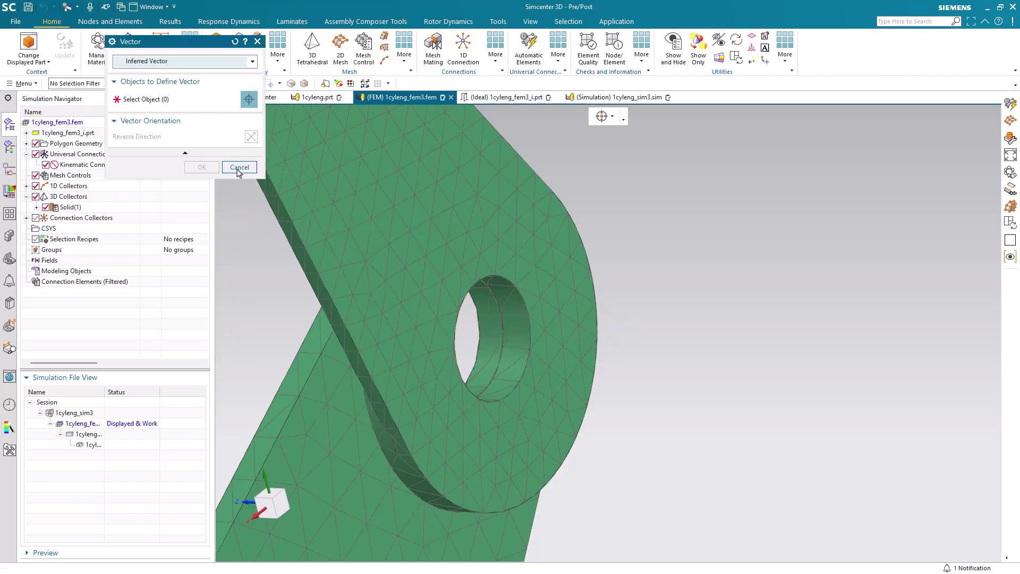
click(230, 62)
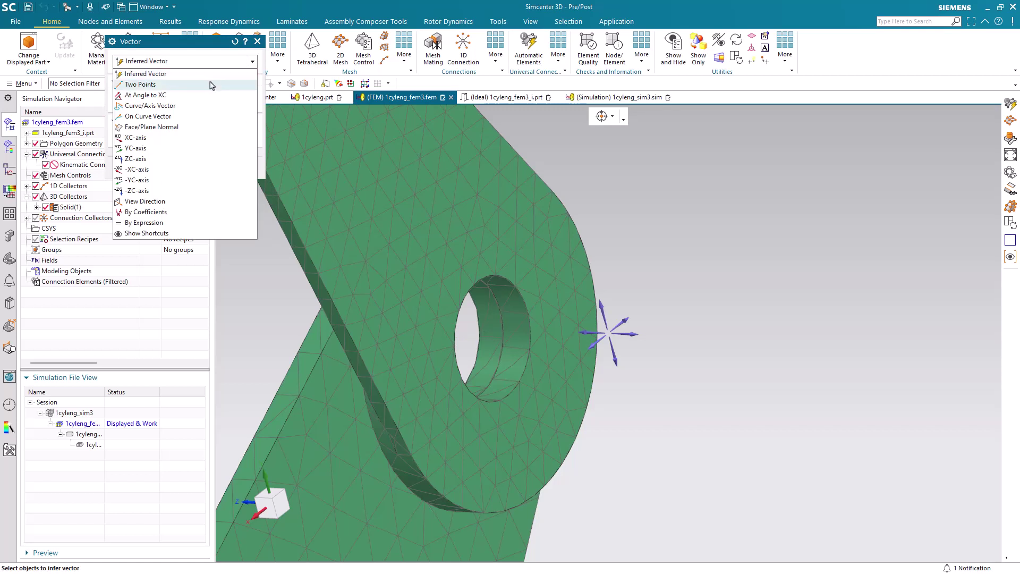
click(213, 85)
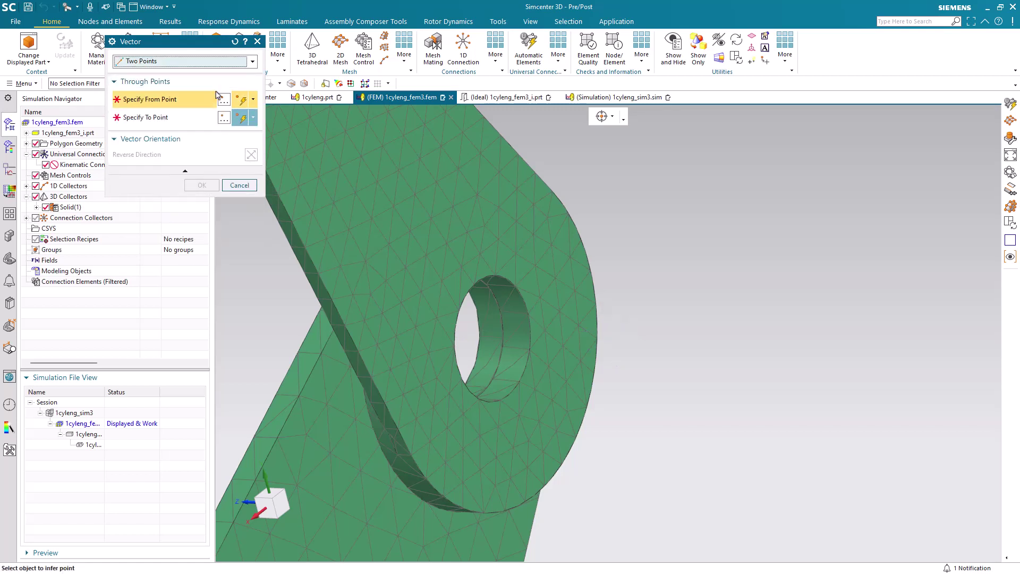
click(253, 99)
click(240, 236)
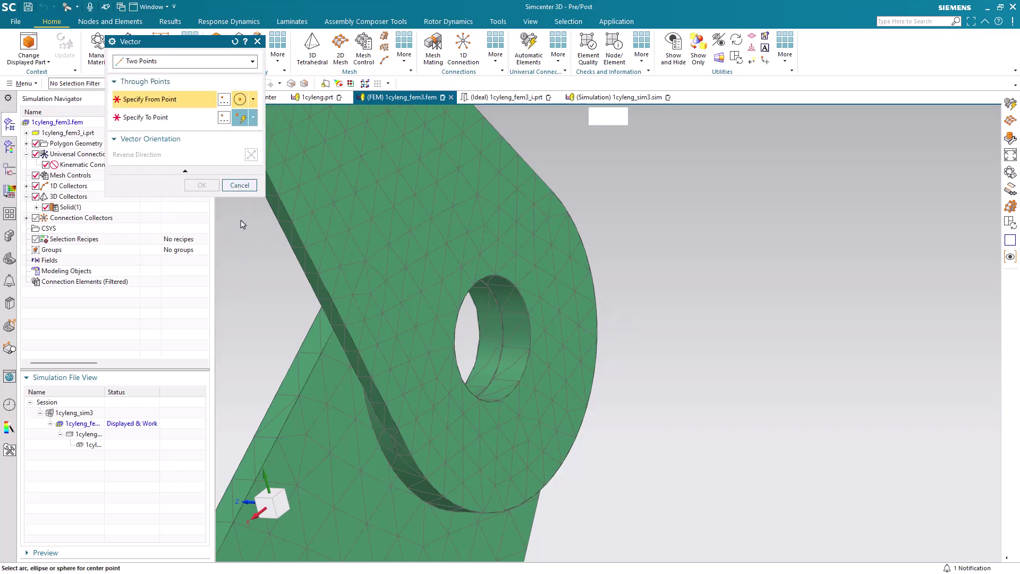
click(595, 275)
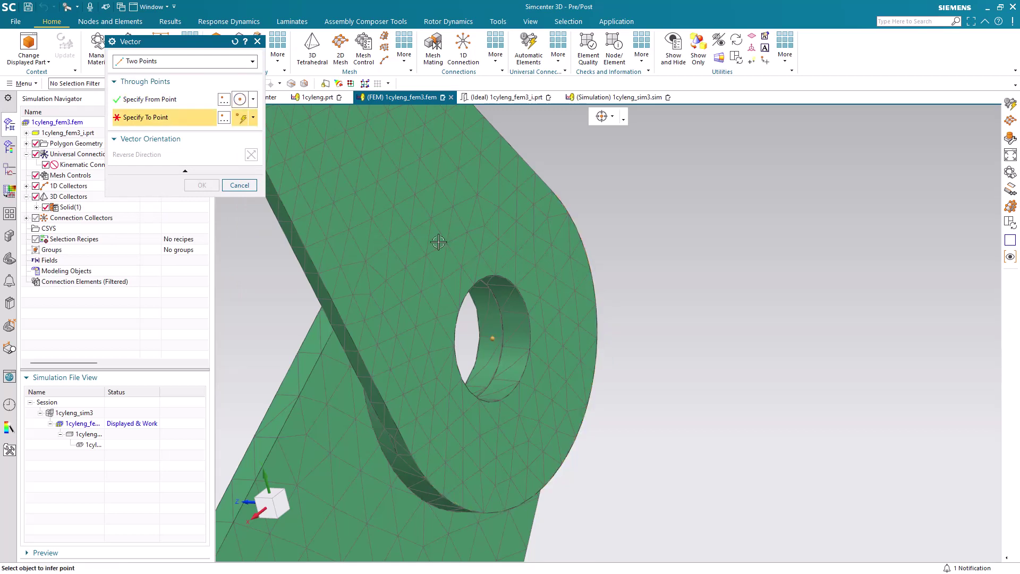
Step: End the Y-axis vector at the arc center of the crank web's rounded end and accept the joint's CSYS
click(253, 117)
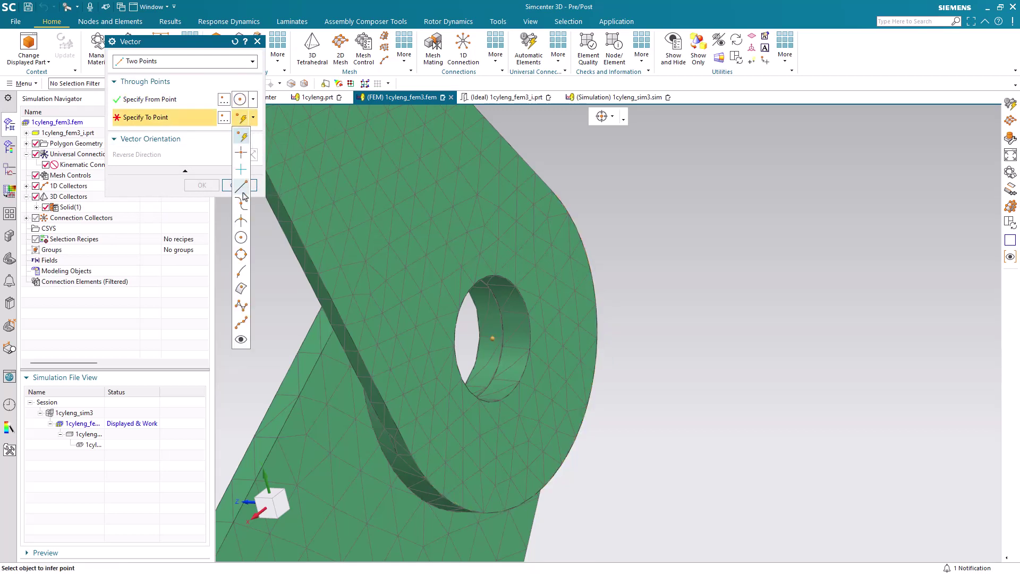
click(241, 236)
middle_drag(624, 214, 558, 235)
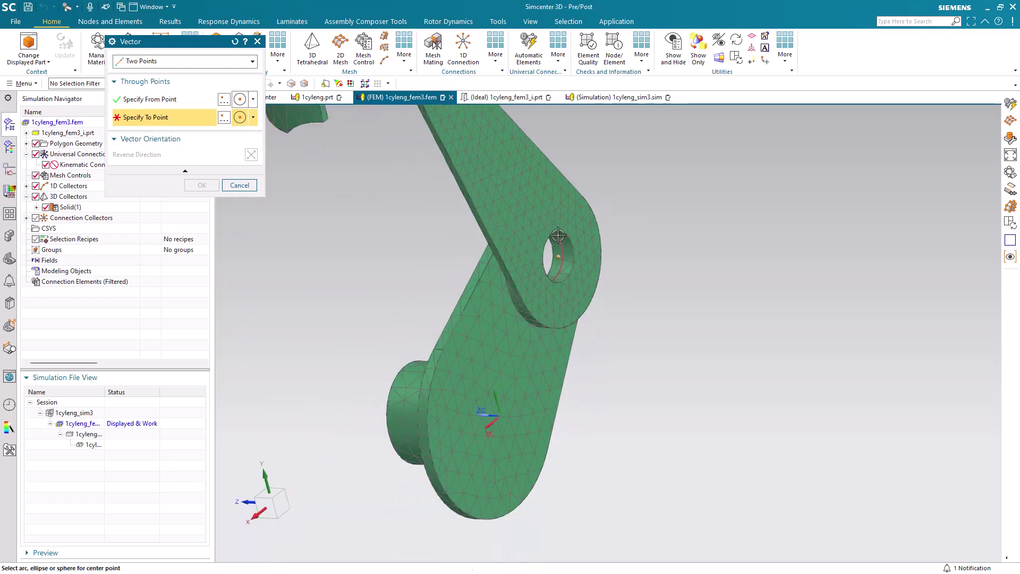
click(512, 492)
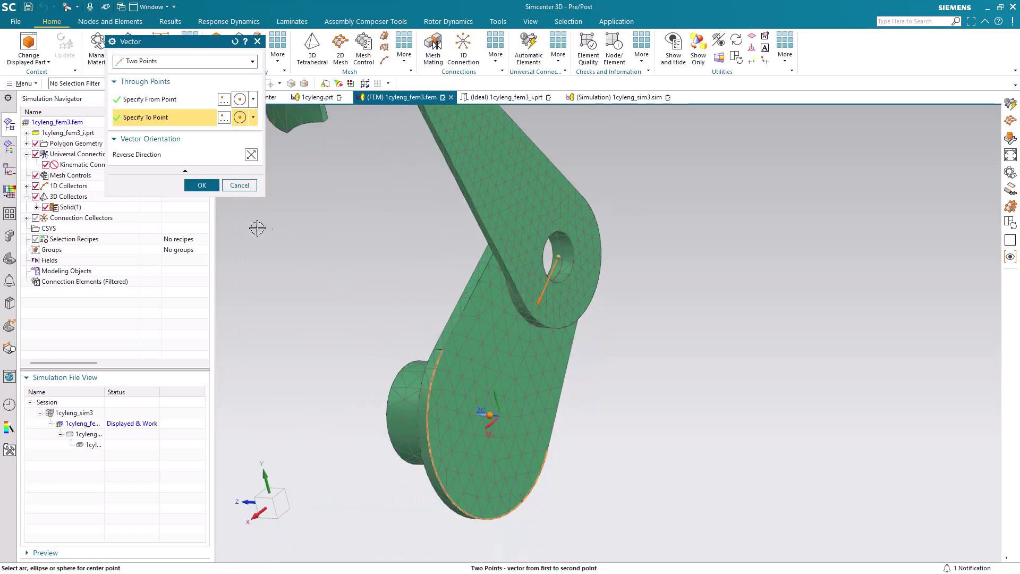
click(202, 184)
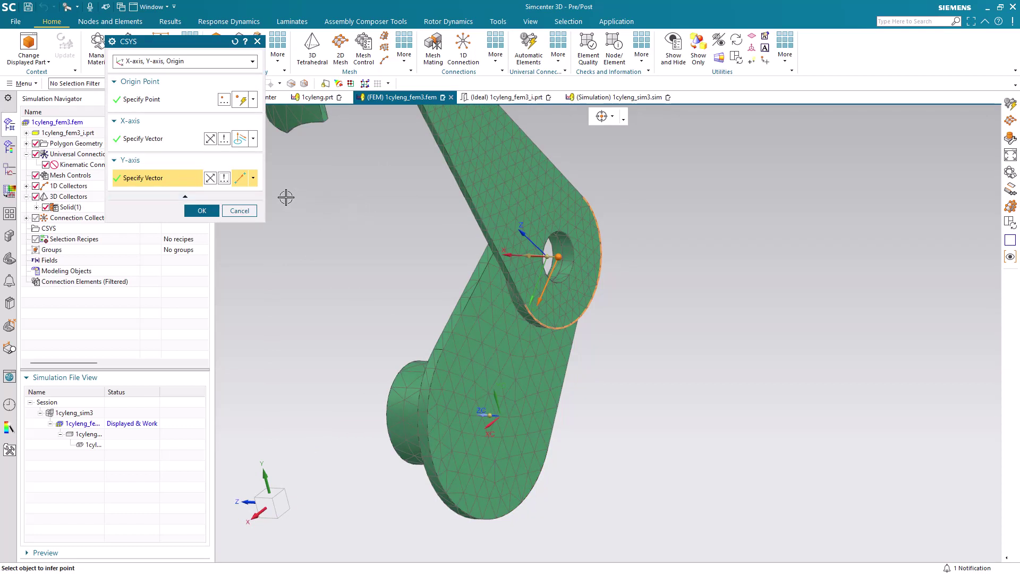
click(202, 210)
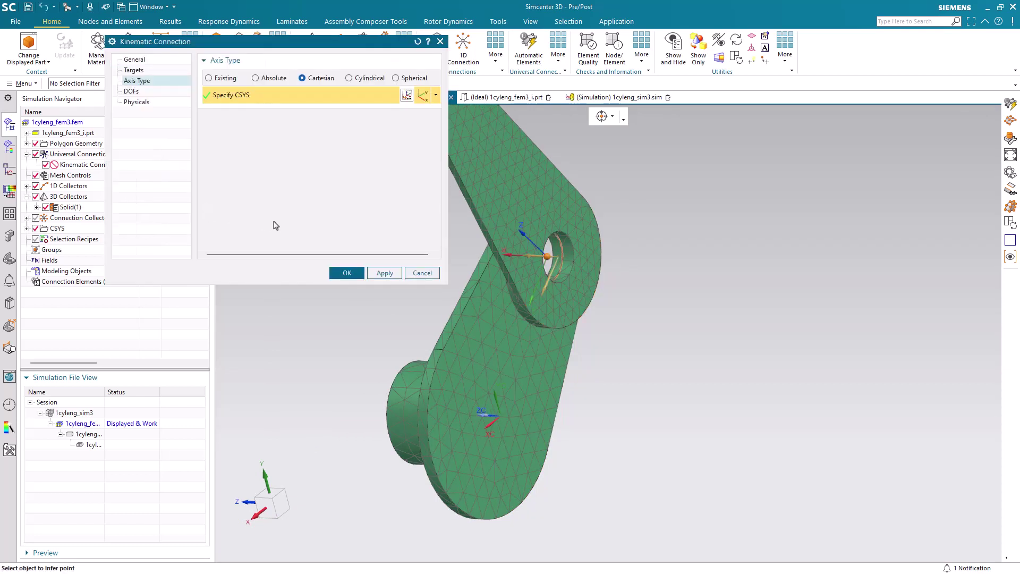
Step: Complete the rod-to-crank kinematic connection as a Revolute joint without friction
click(163, 92)
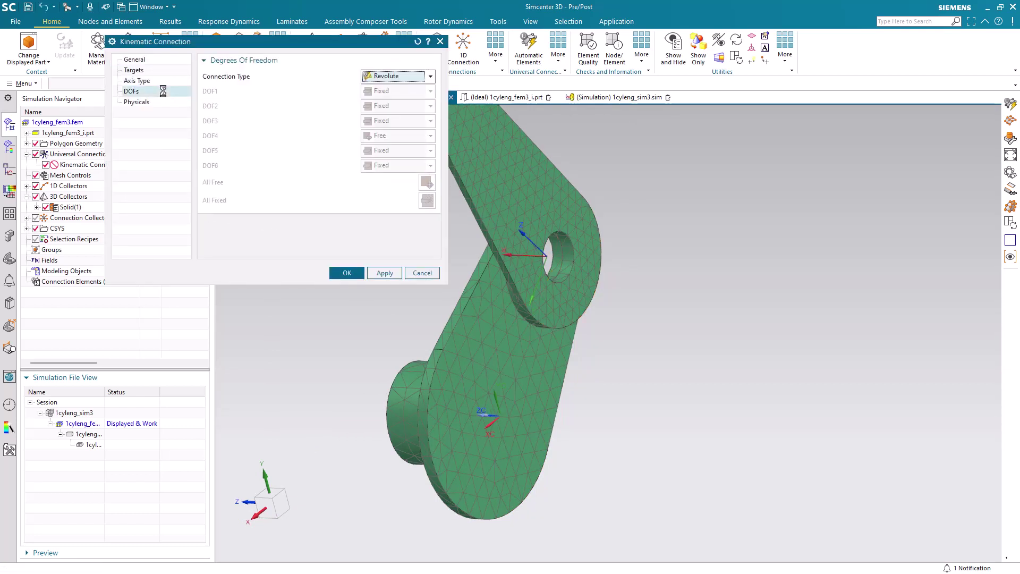
click(150, 103)
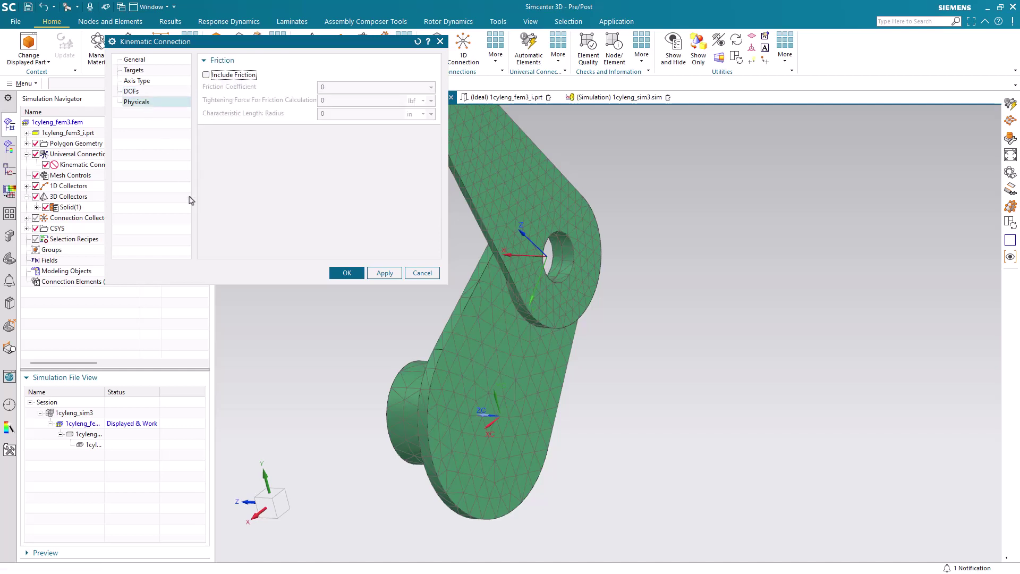
click(347, 273)
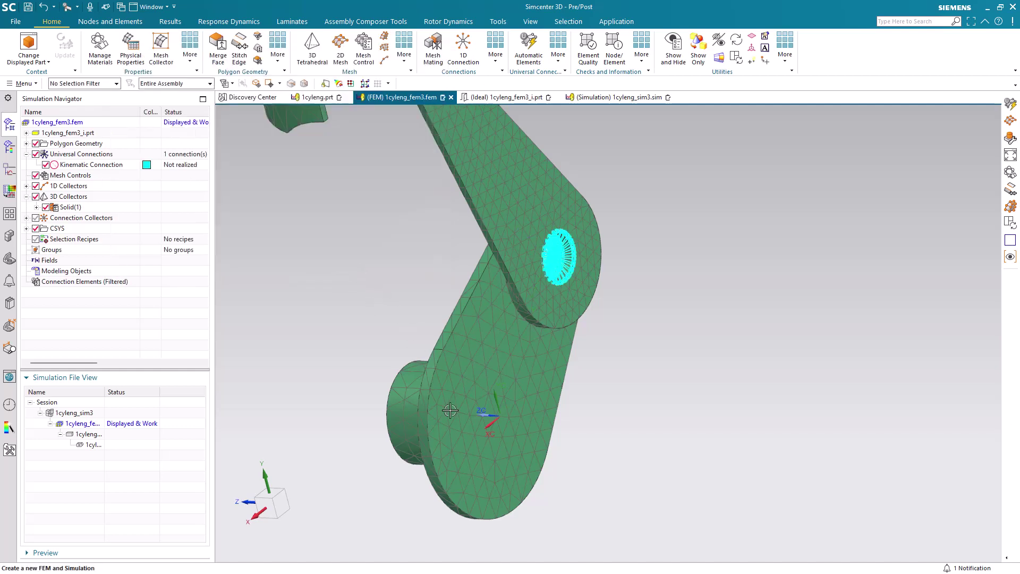
Step: Start a kinematic connection at the piston pin with Target 1 as a Spider centered on Legs CoG, using the piston's hole face
scroll(450, 410, down, 3)
scroll(455, 312, up, 10)
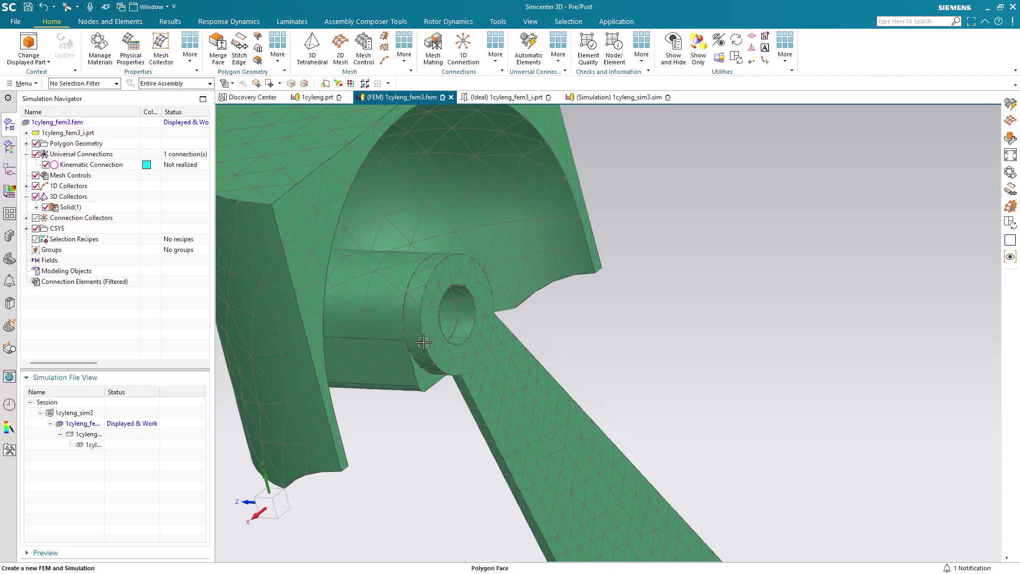
middle_drag(403, 329, 396, 321)
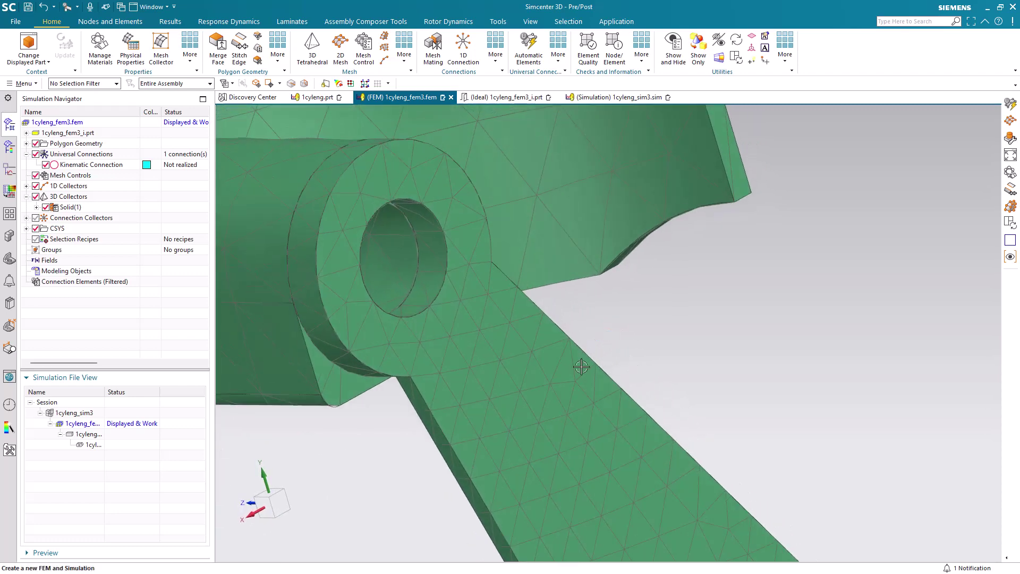
scroll(637, 404, up, 5)
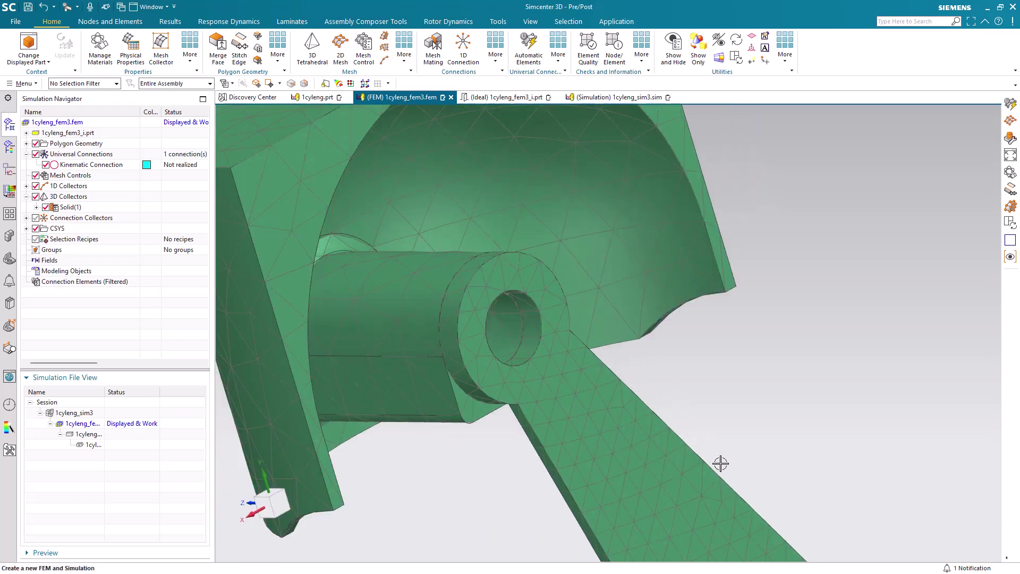
click(558, 50)
click(573, 179)
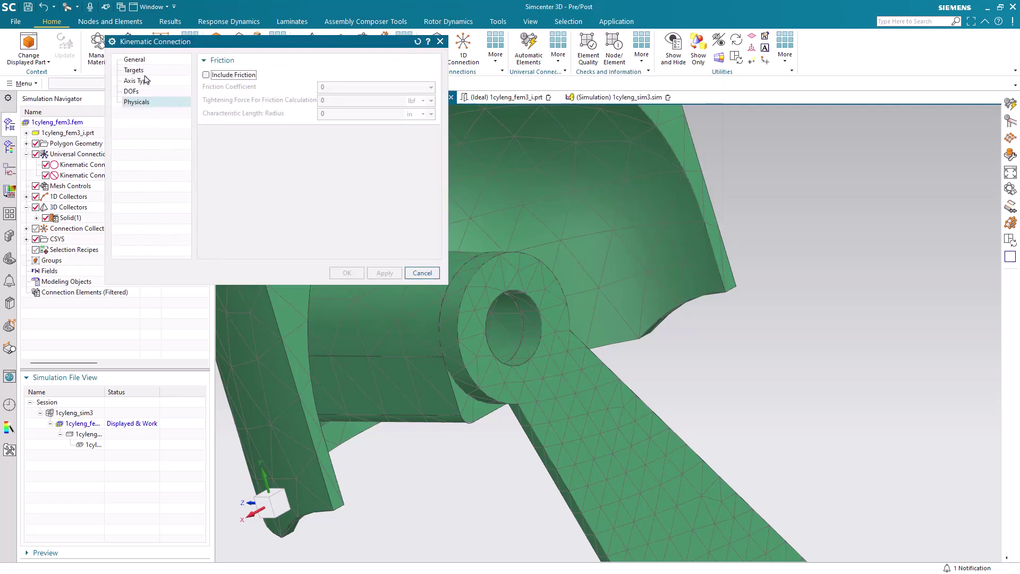
click(146, 72)
click(314, 79)
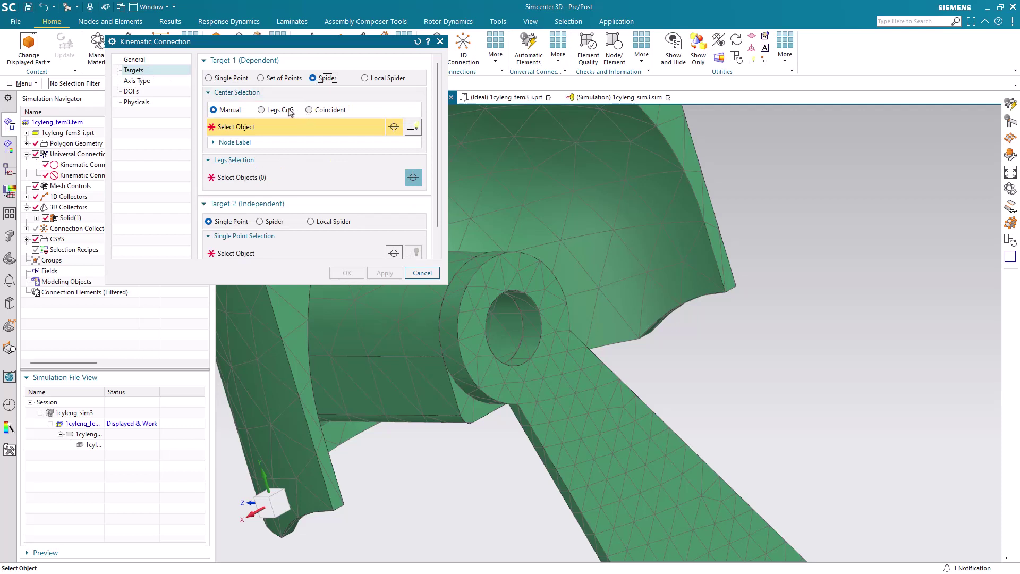
click(290, 112)
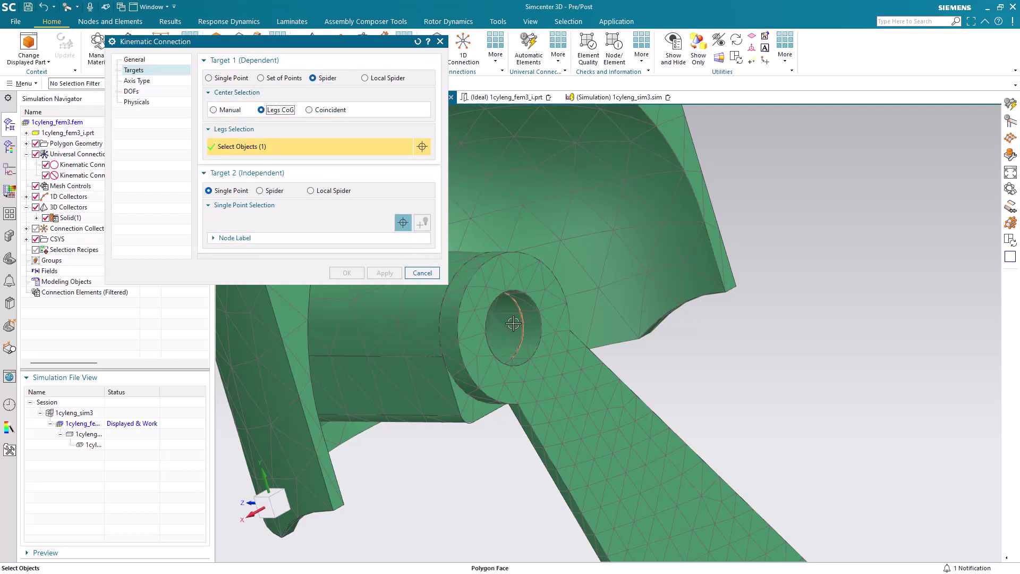
Step: Define Target 2 as a Spider centered on Legs CoG, using the hole face in the connecting rod's small end
click(272, 191)
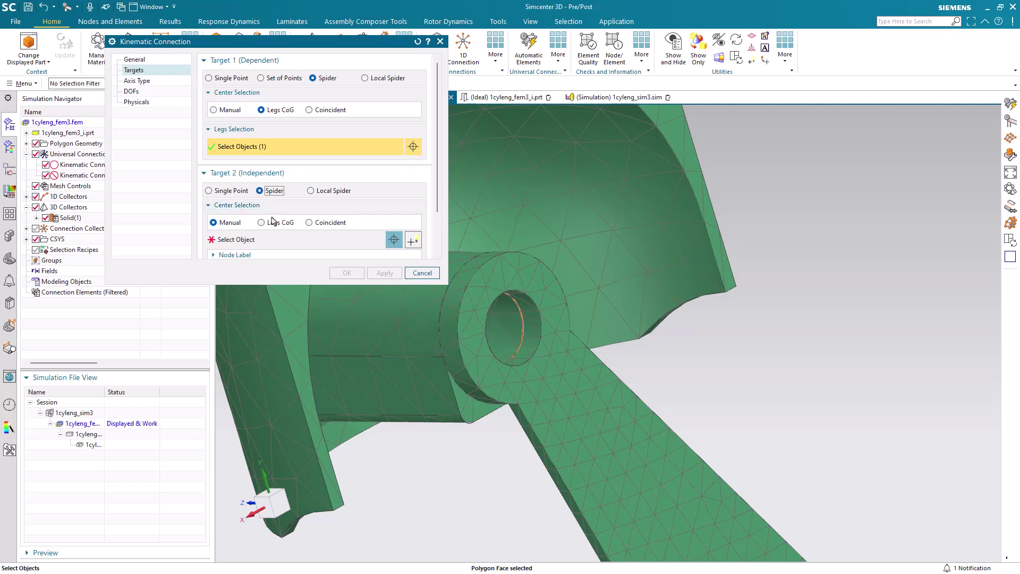
click(273, 222)
scroll(268, 244, down, 1)
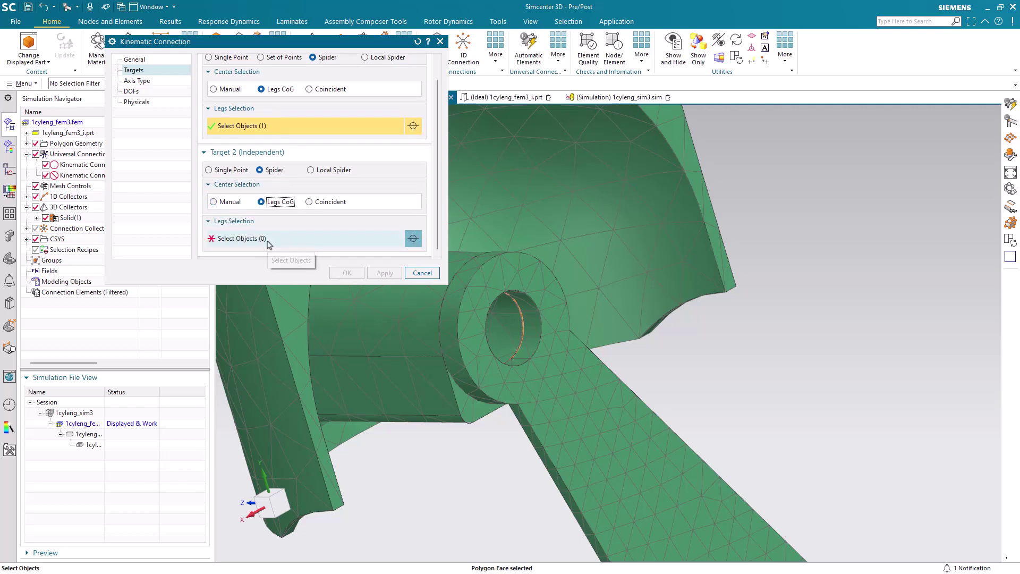
click(519, 332)
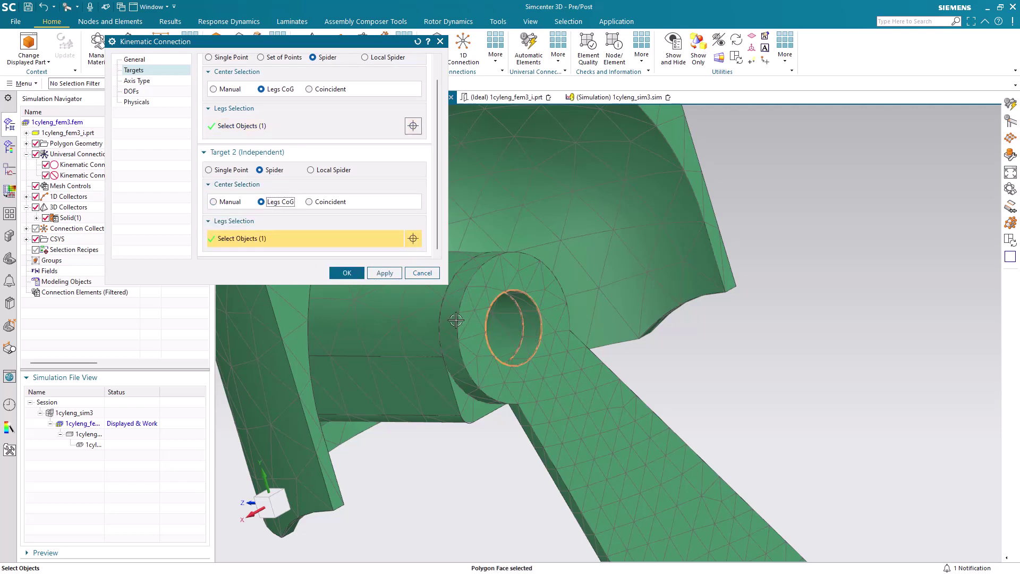
Step: Set a Cartesian axis type with an X-axis, Y-axis, Origin CSYS, placing its origin at the arc center of the rod's small end
click(151, 81)
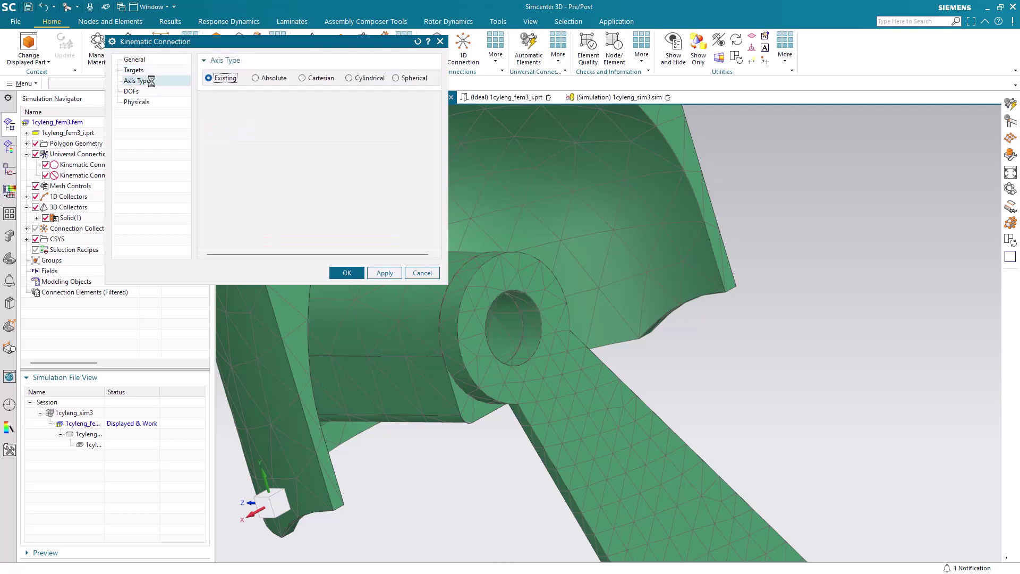
click(302, 79)
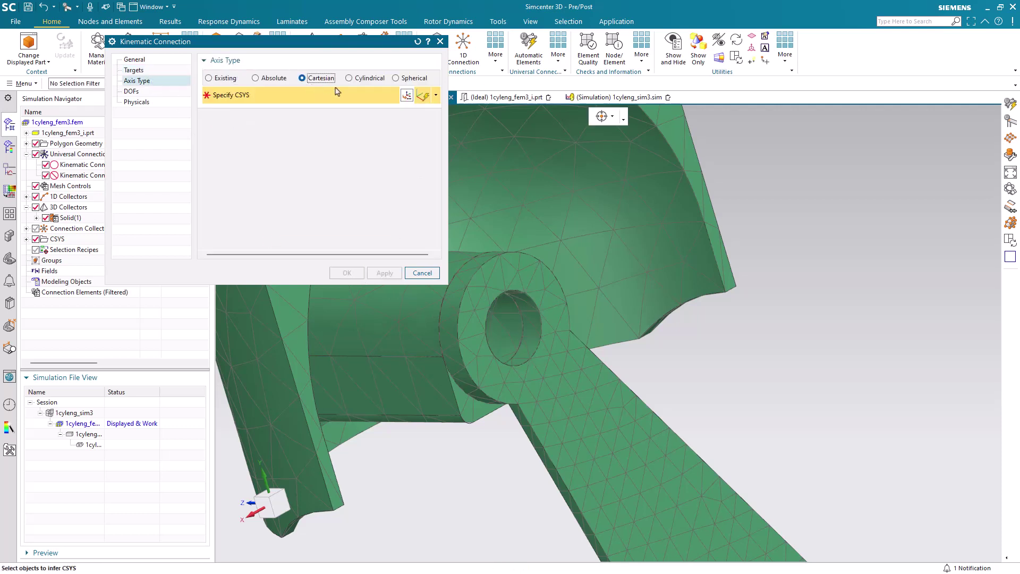
key(Escape)
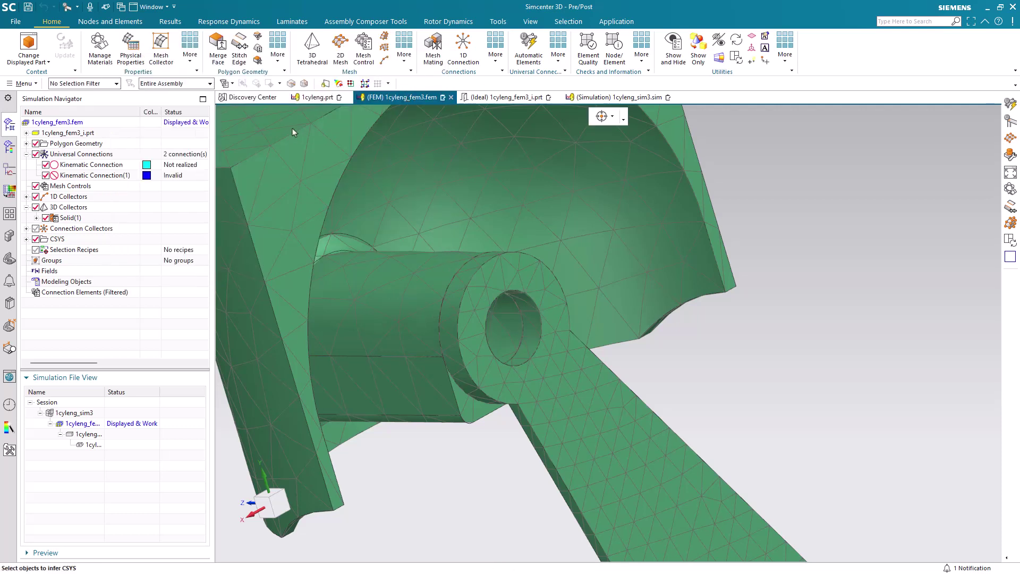
click(252, 61)
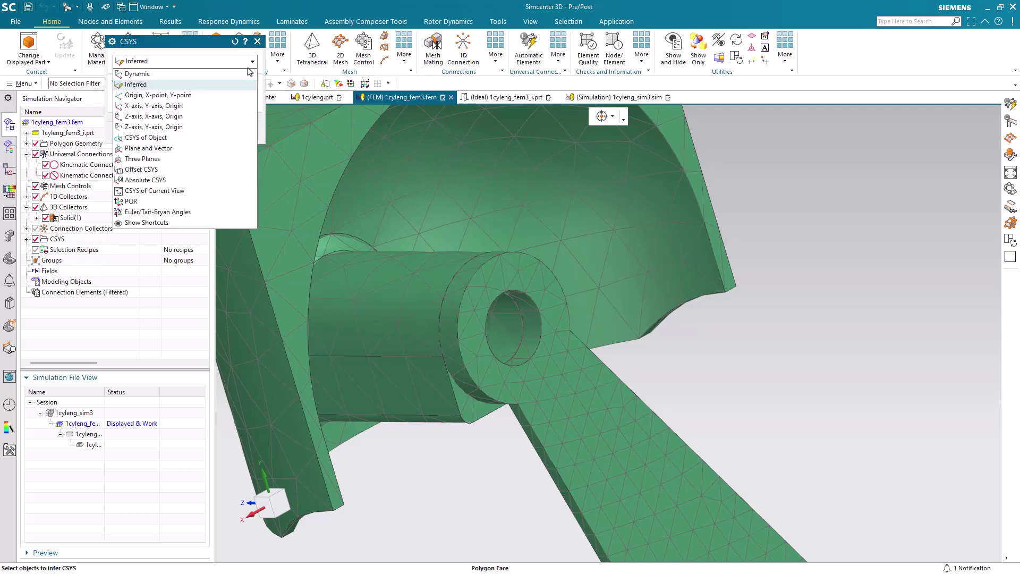
click(223, 105)
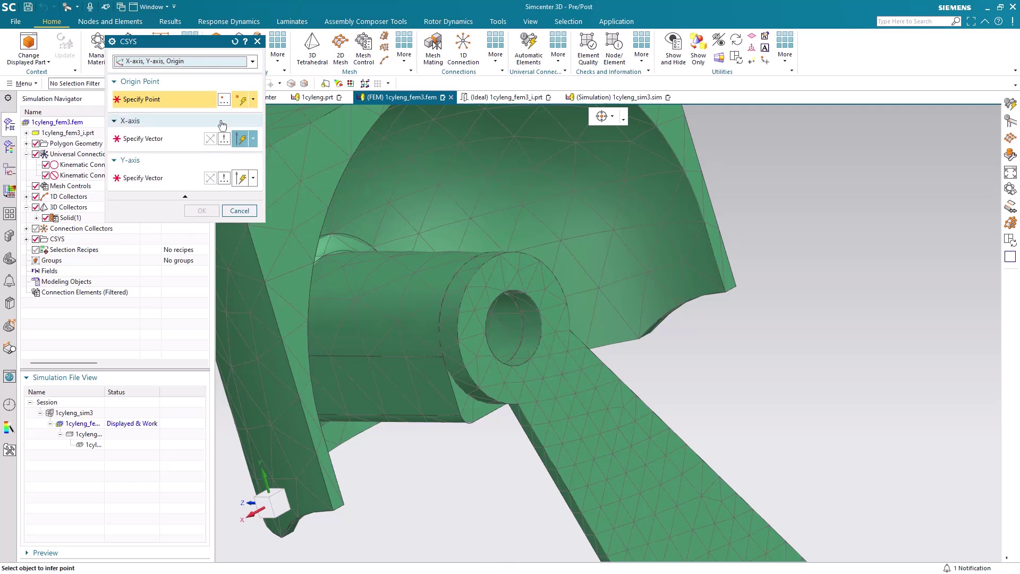
click(253, 101)
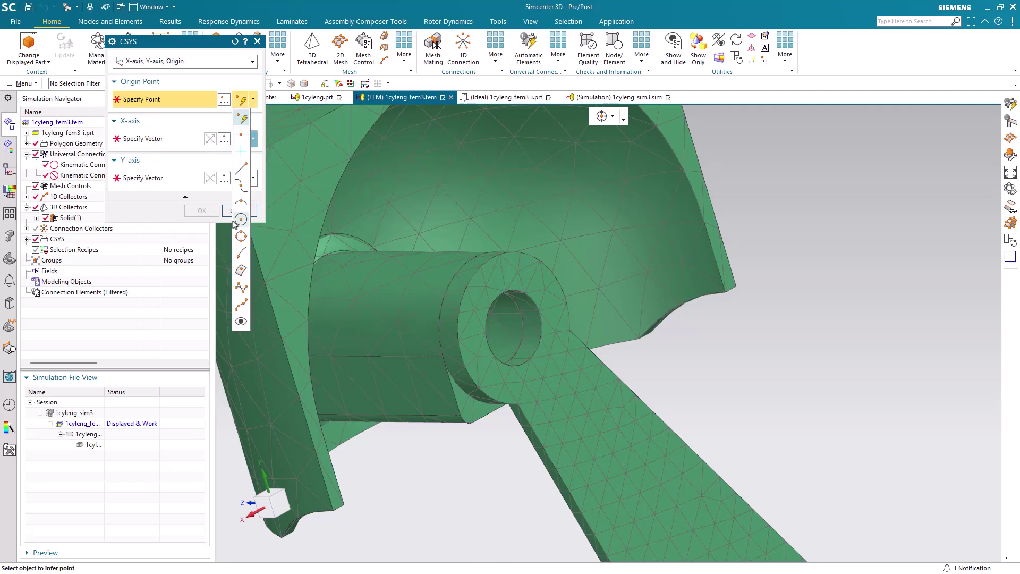
click(239, 220)
click(560, 285)
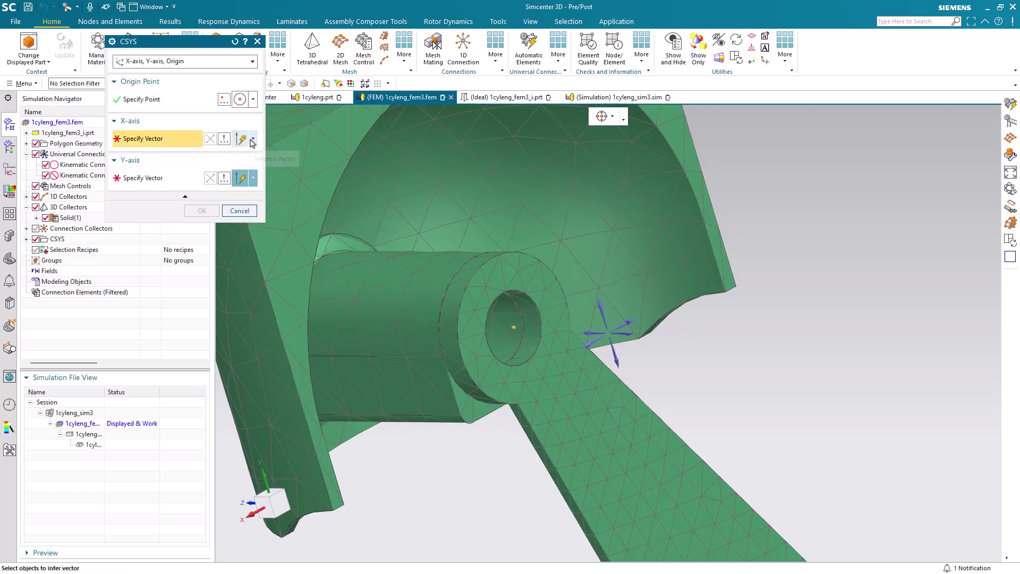
Step: Define the CSYS X-axis with a Curve/Axis Vector taken from the circular edge of the rod's small end
click(252, 139)
click(243, 195)
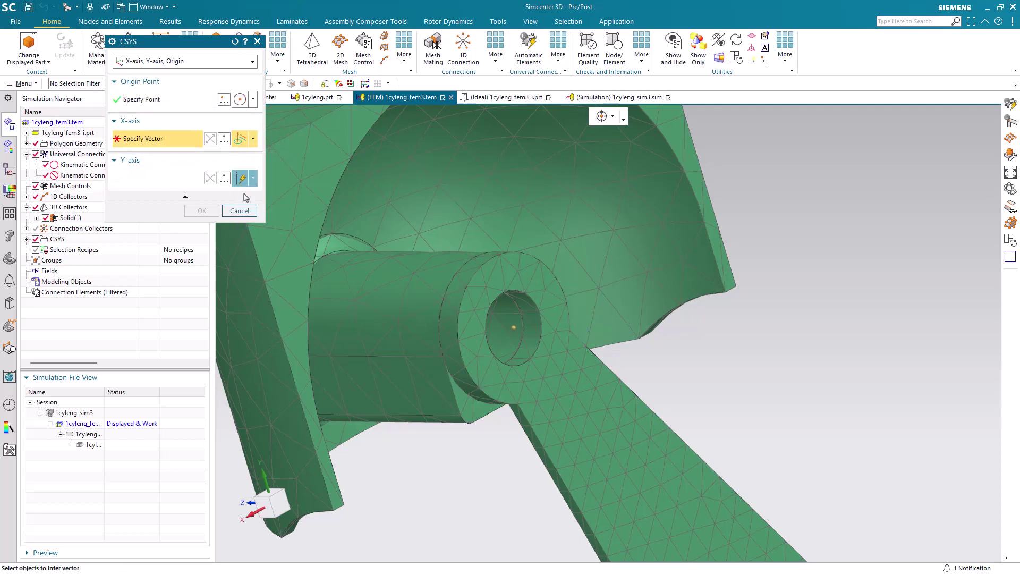
click(570, 298)
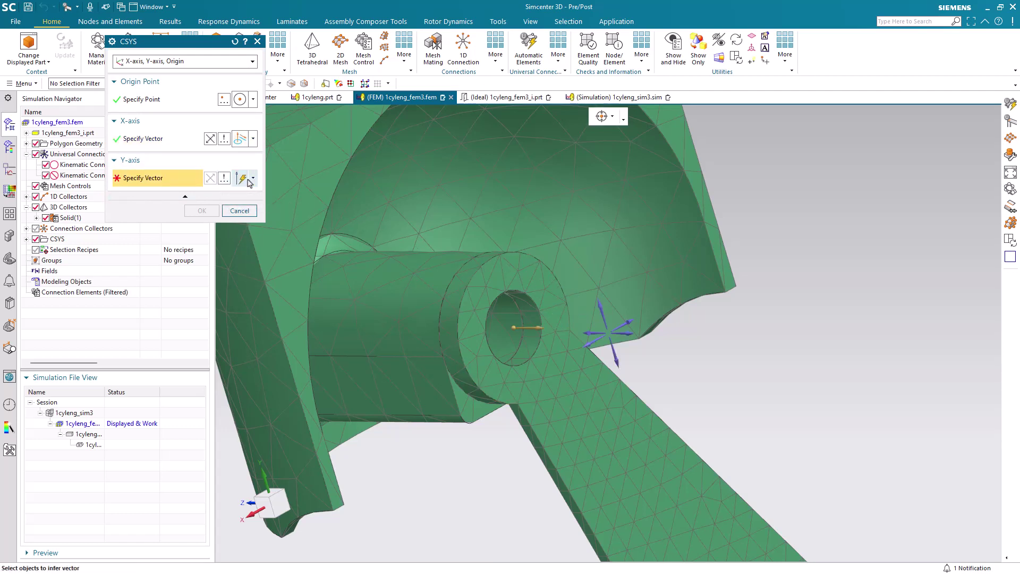
Step: Define the CSYS Y-axis as a Two Points vector starting at the arc center of the rod's small end
click(224, 179)
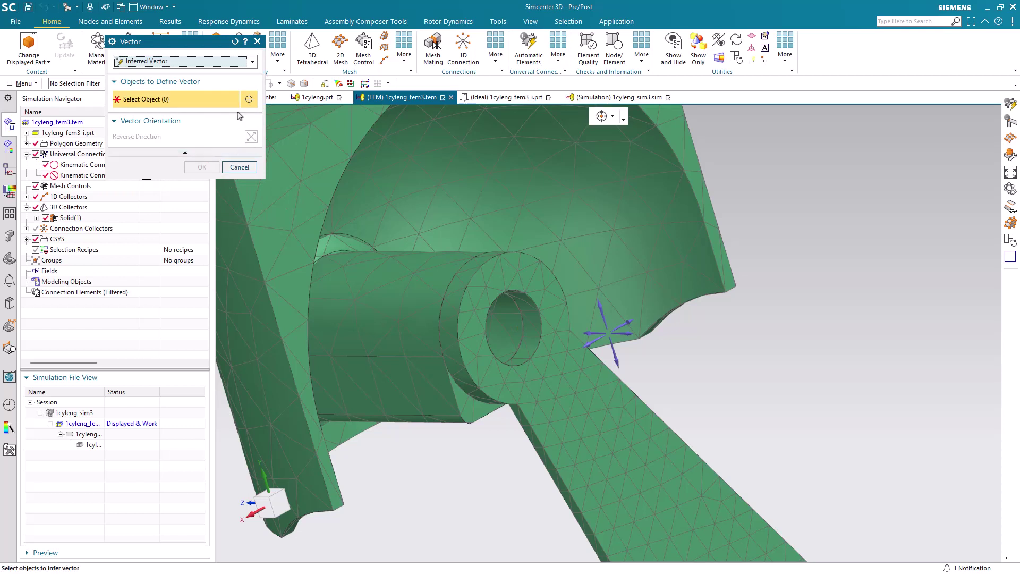
click(227, 62)
click(215, 85)
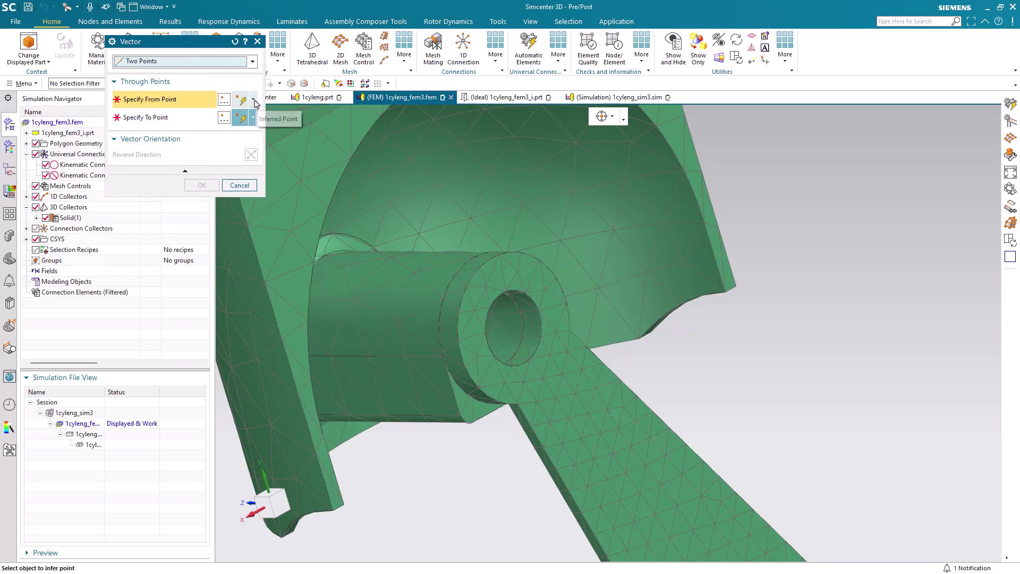
click(253, 101)
click(241, 218)
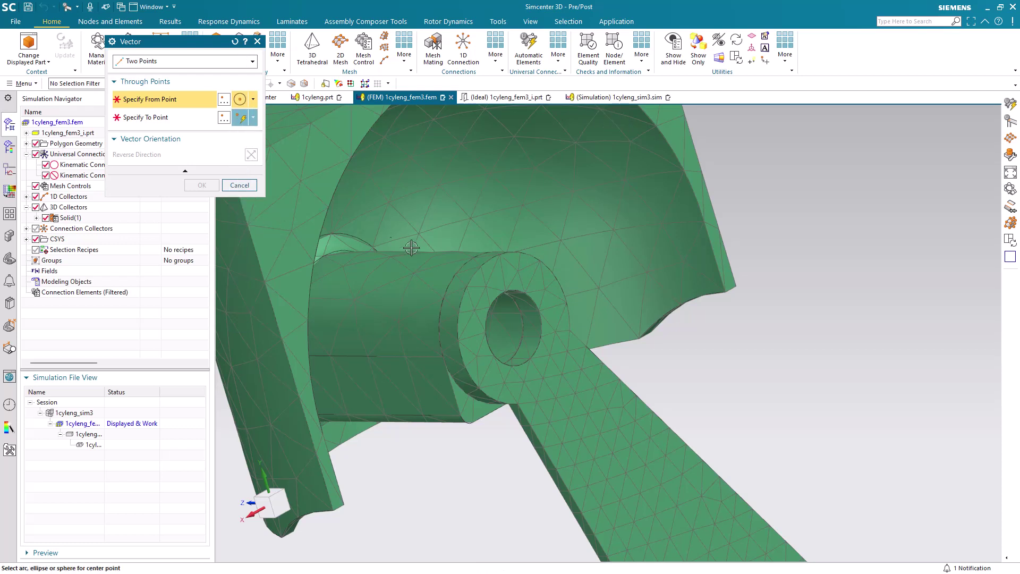
click(523, 259)
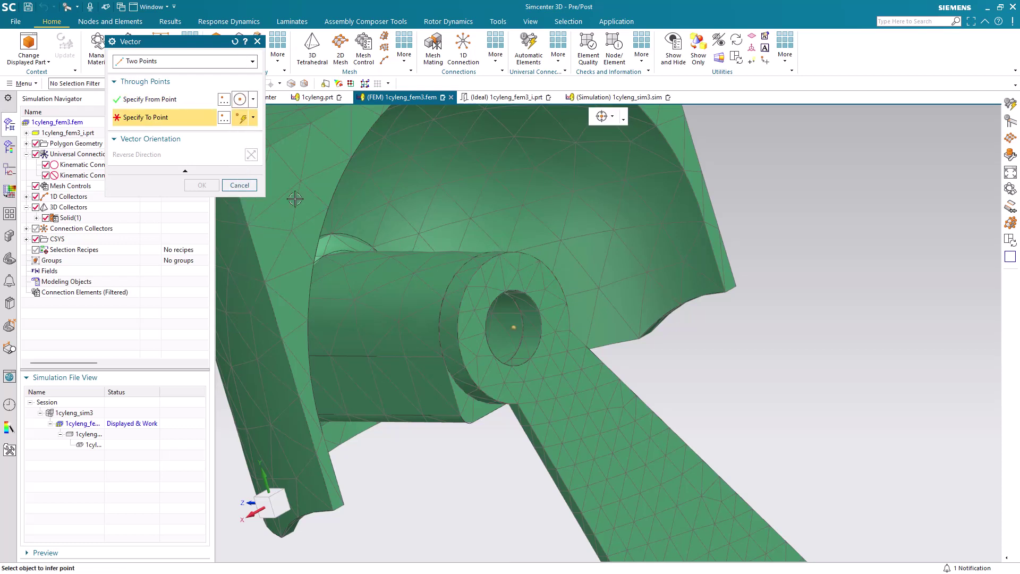
Step: End the Y-axis vector at the arc center of the connecting rod's large rounded end and accept the vector
click(253, 117)
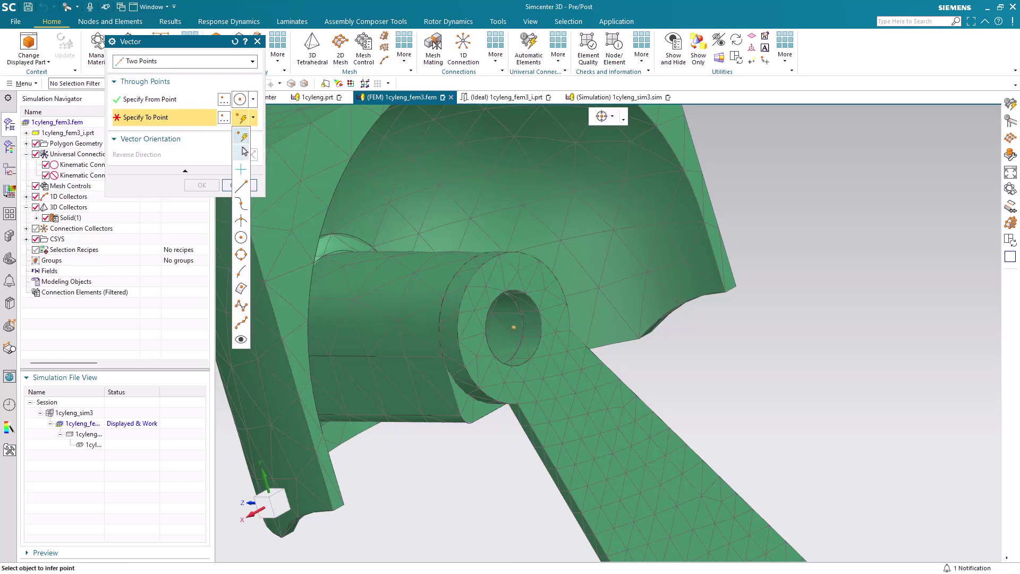
click(242, 224)
scroll(787, 157, down, 5)
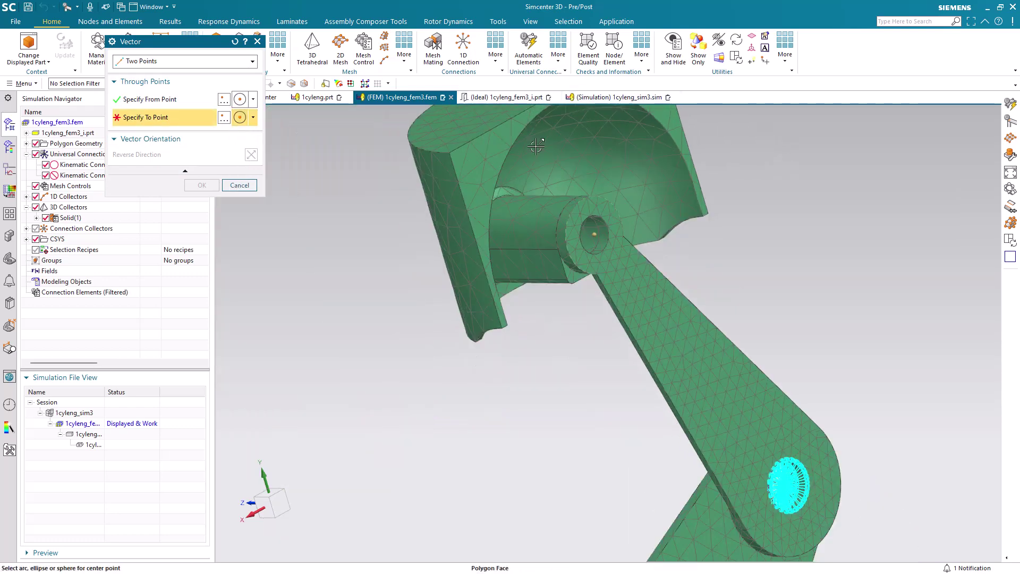
click(777, 394)
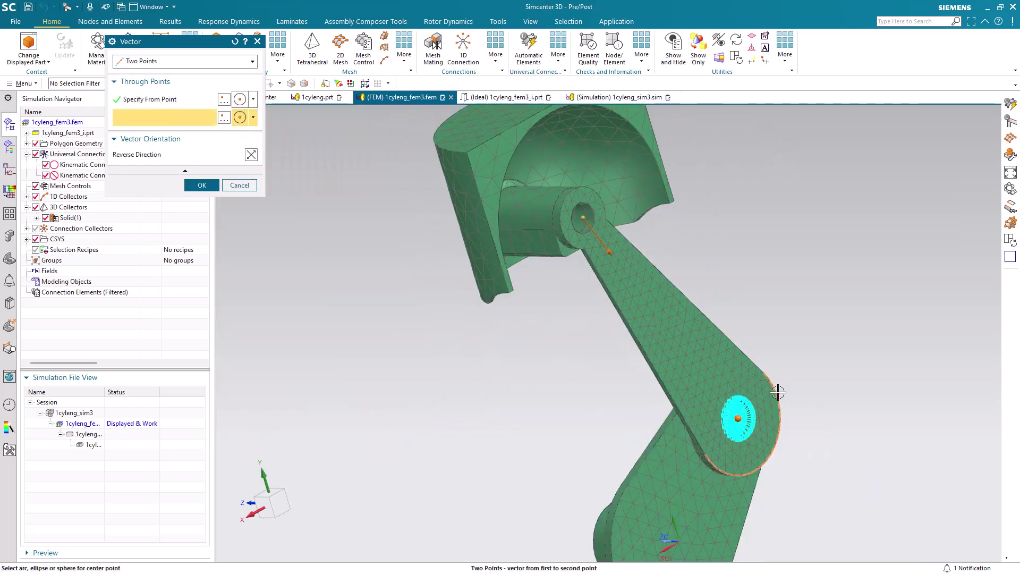
click(202, 185)
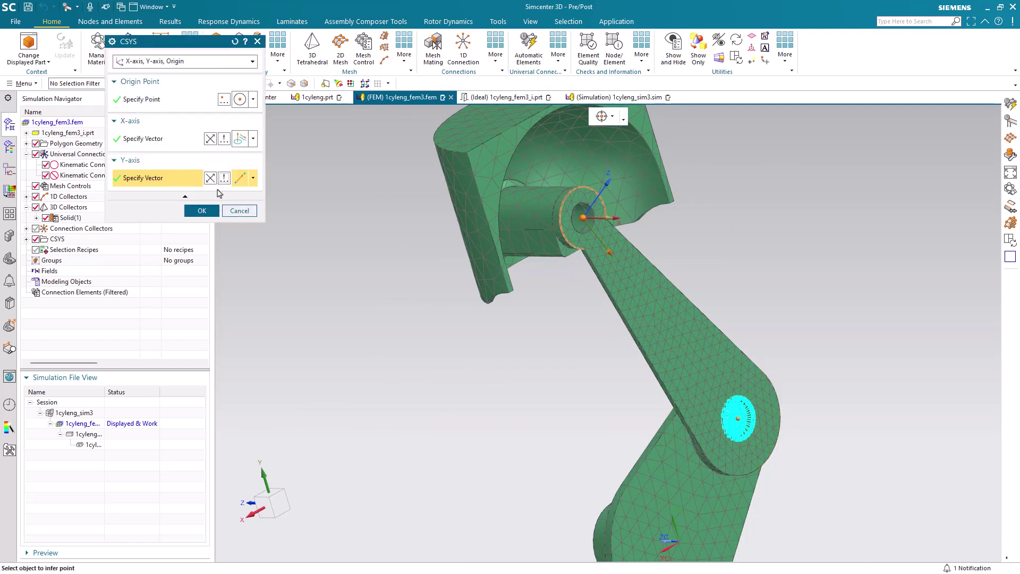
Step: Accept the CSYS and complete the piston-to-rod kinematic connection as a Revolute joint
click(201, 210)
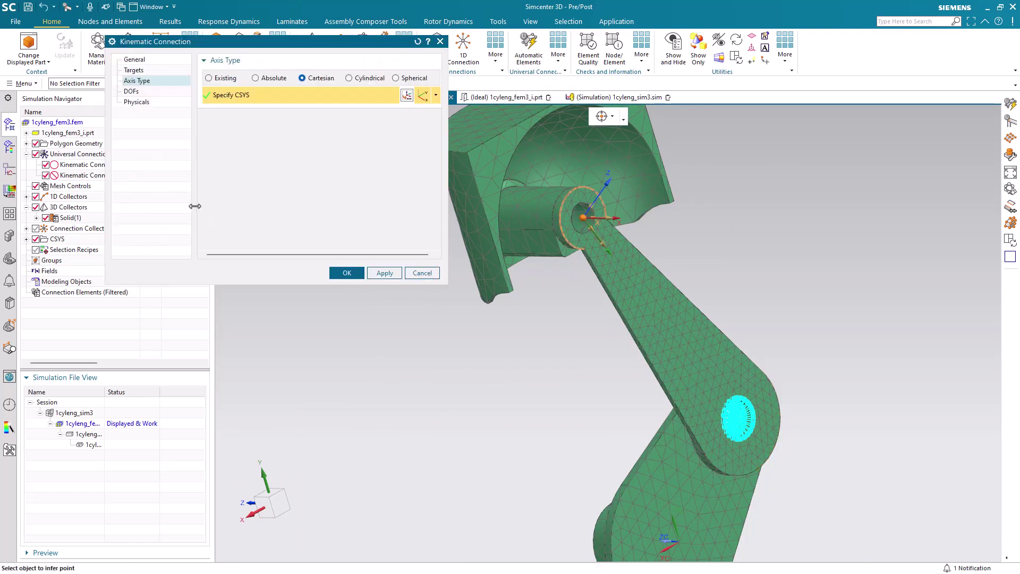
click(149, 91)
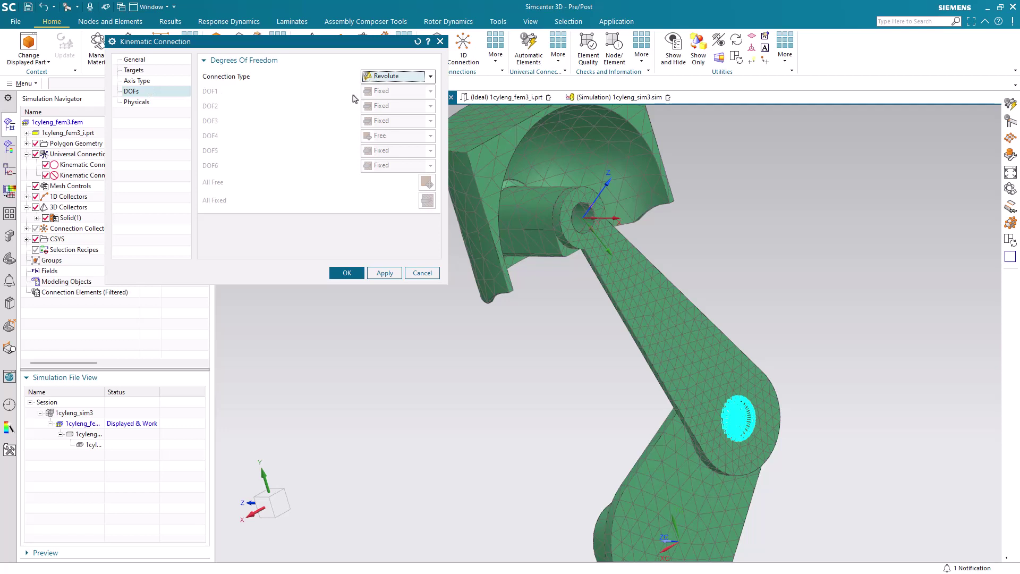
click(349, 273)
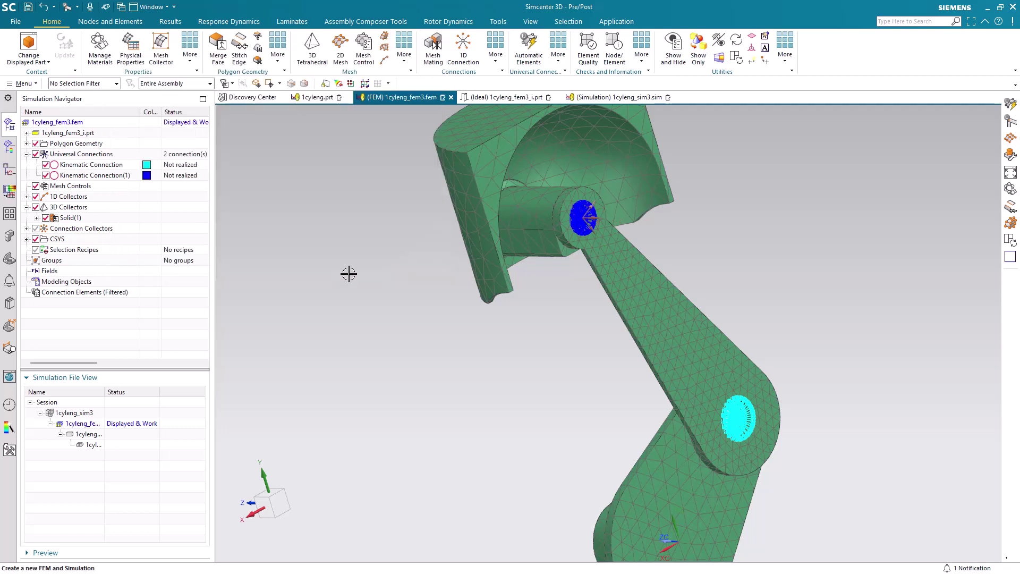
Step: Generate automatic connection elements for both kinematic connections as CJOINT+RBE2 spiders
click(529, 50)
drag(206, 46, 328, 92)
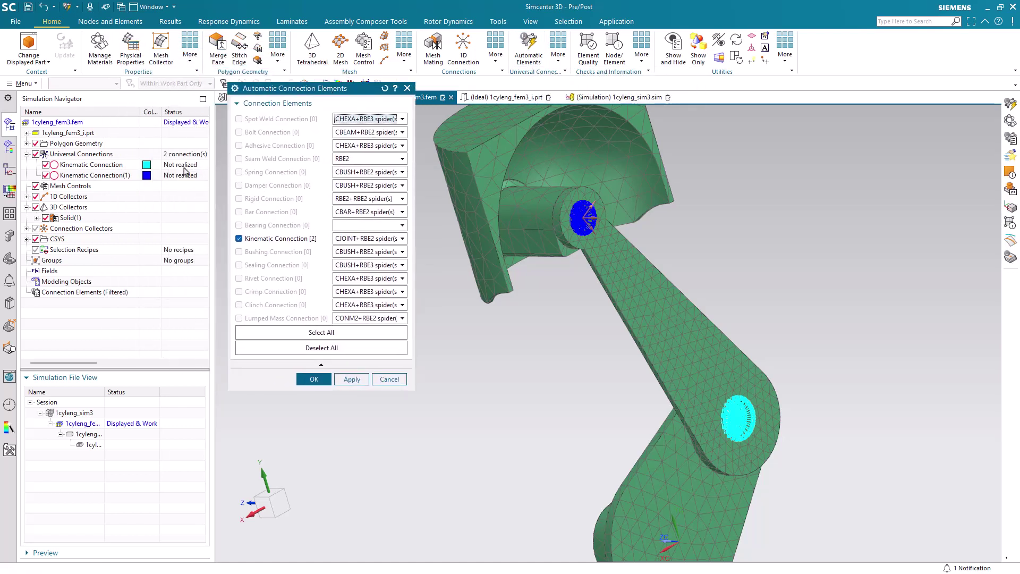
click(351, 238)
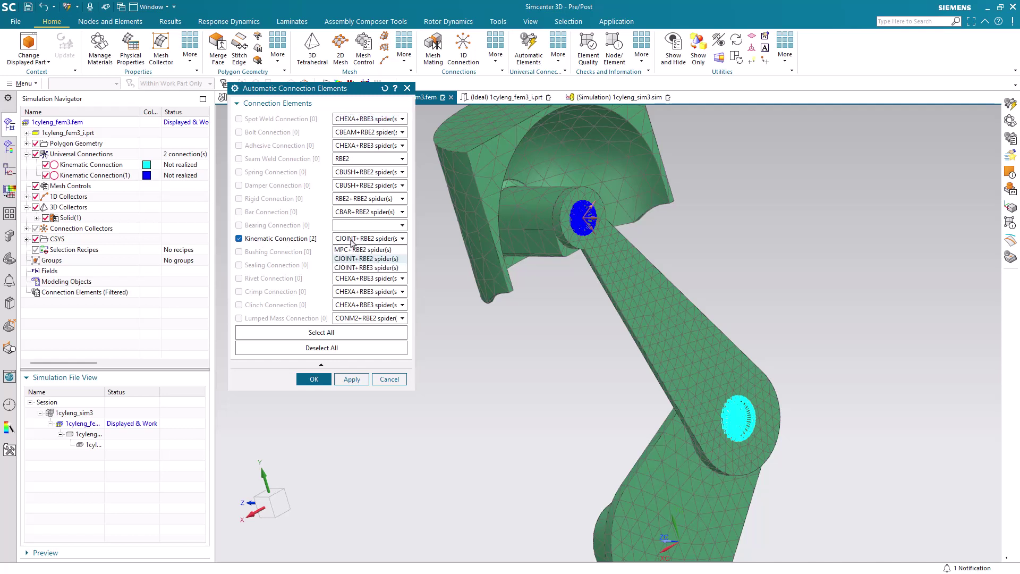
click(351, 242)
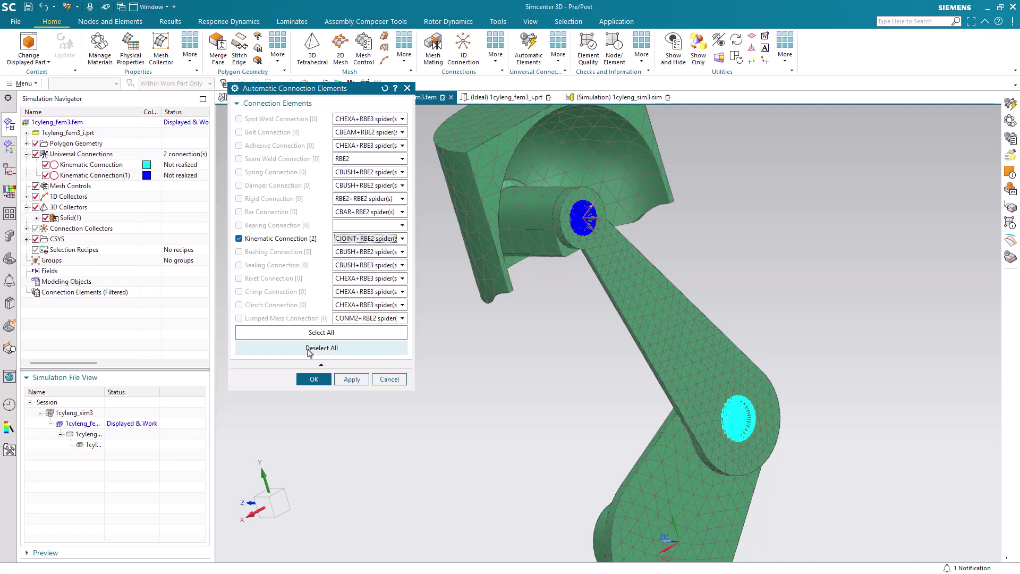
click(312, 379)
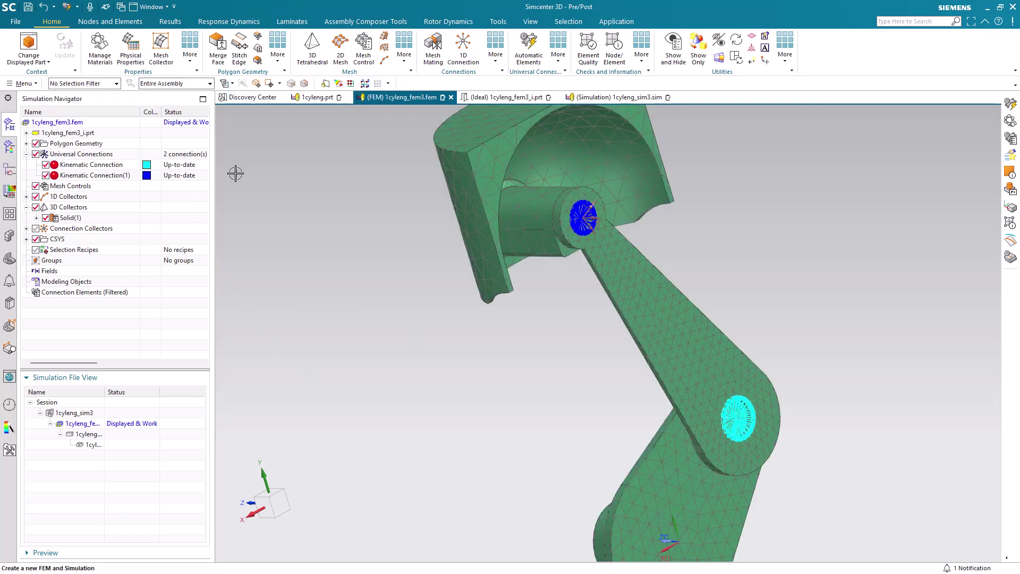
Step: In the 1cyleng_sim3 simulation, start a User Defined SPC constraint with all degrees of freedom Fixed except DOF6 Free
click(595, 98)
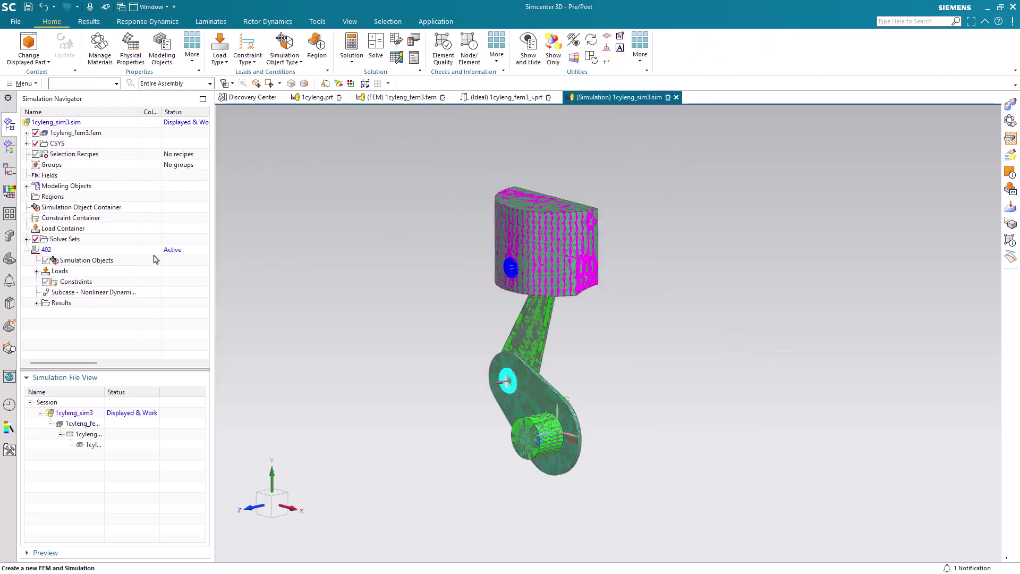
scroll(521, 471, up, 8)
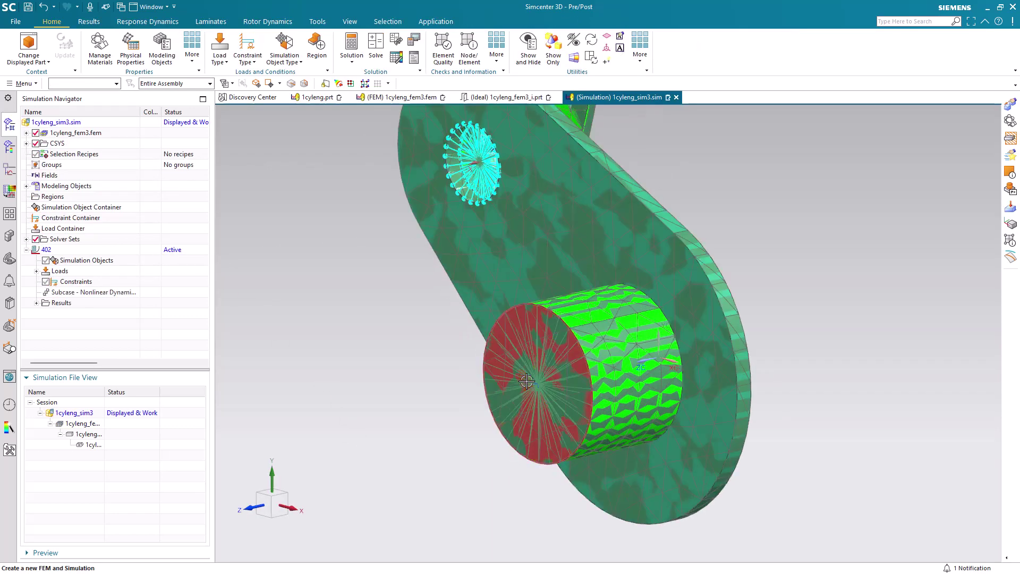
middle_drag(528, 382, 578, 387)
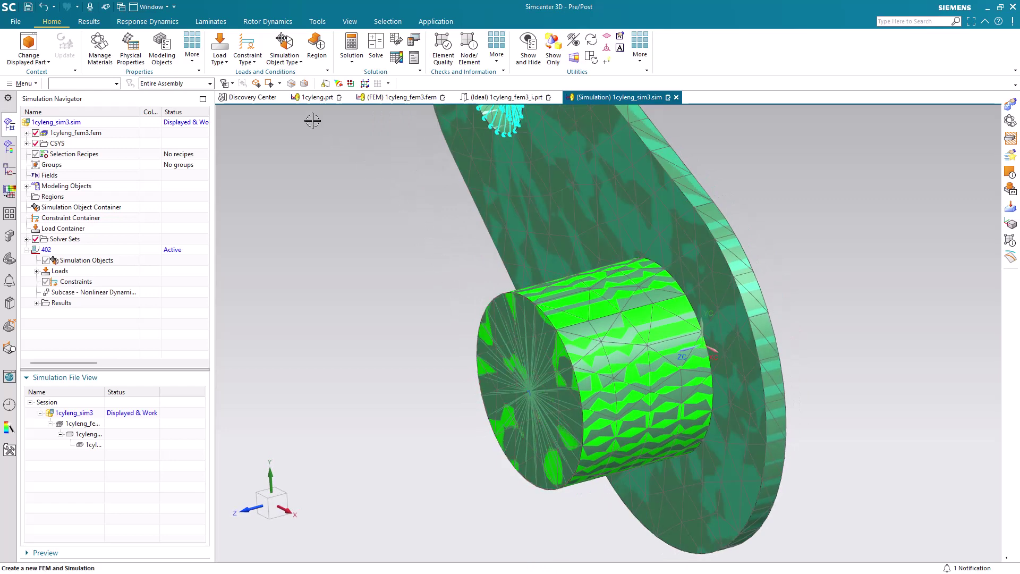
click(258, 65)
click(257, 76)
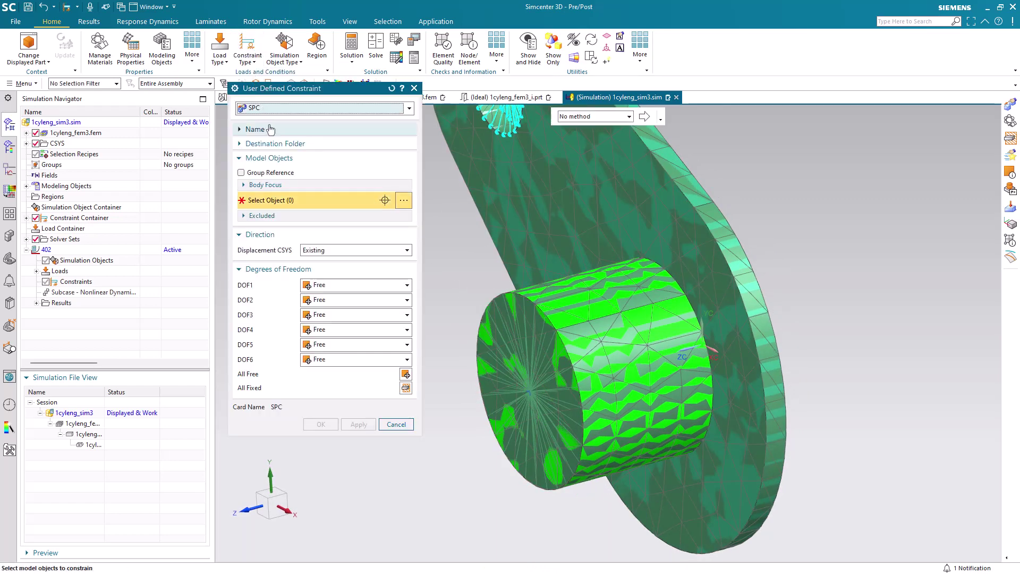
click(406, 387)
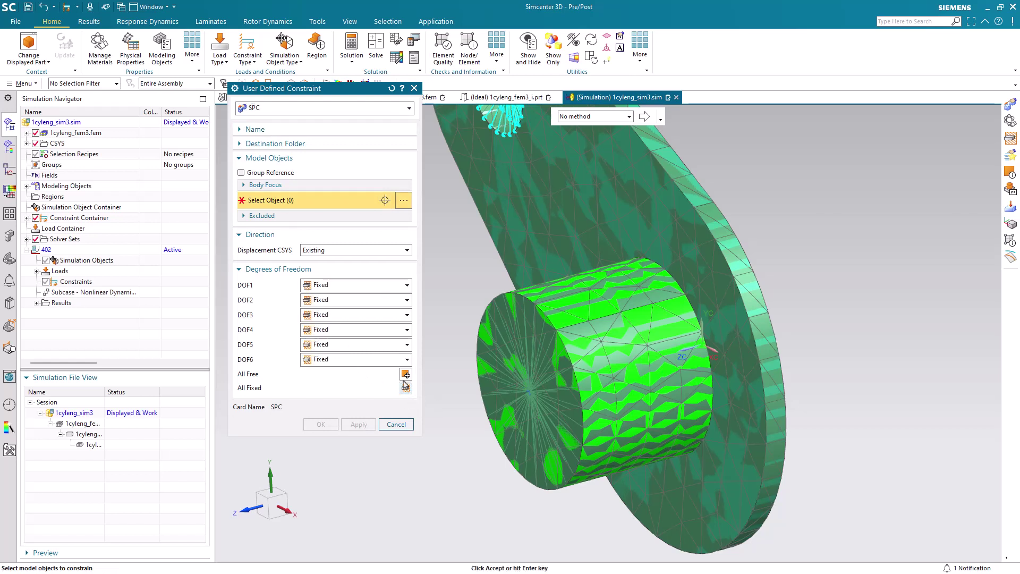
click(406, 360)
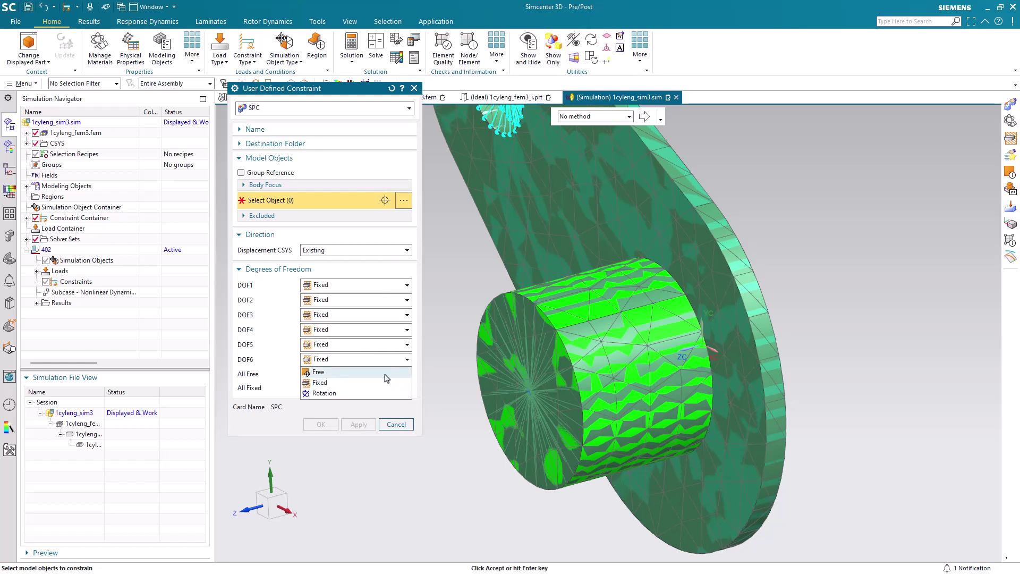
click(386, 374)
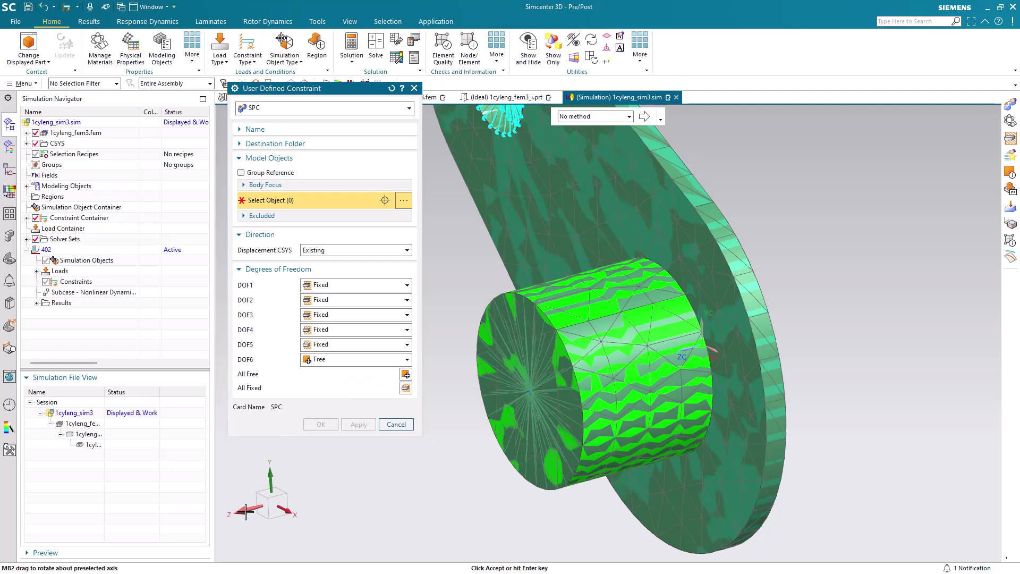
Step: Apply the constraint to the center point of the crank journal's end face, keeping the Existing displacement CSYS
click(318, 251)
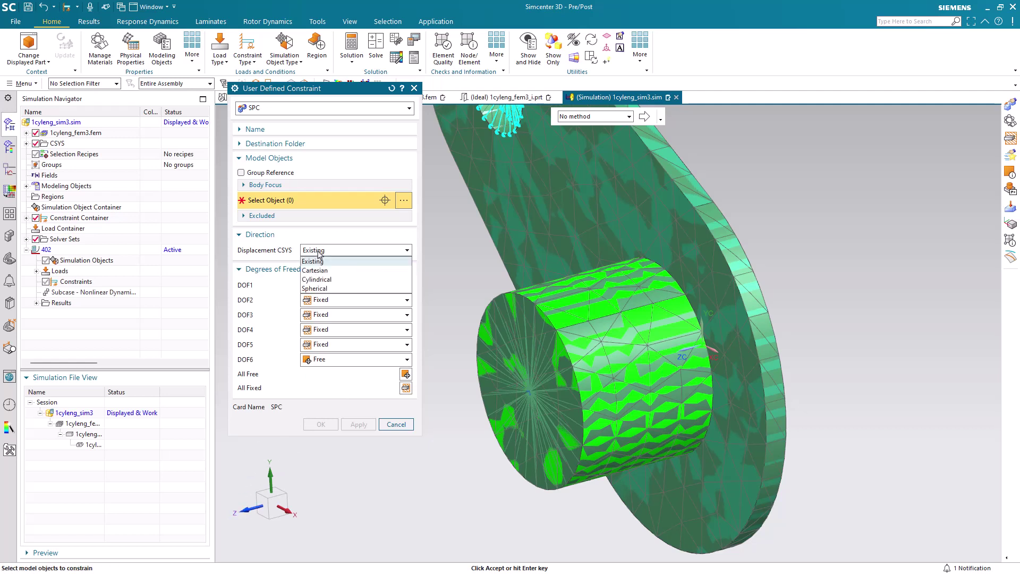
click(319, 253)
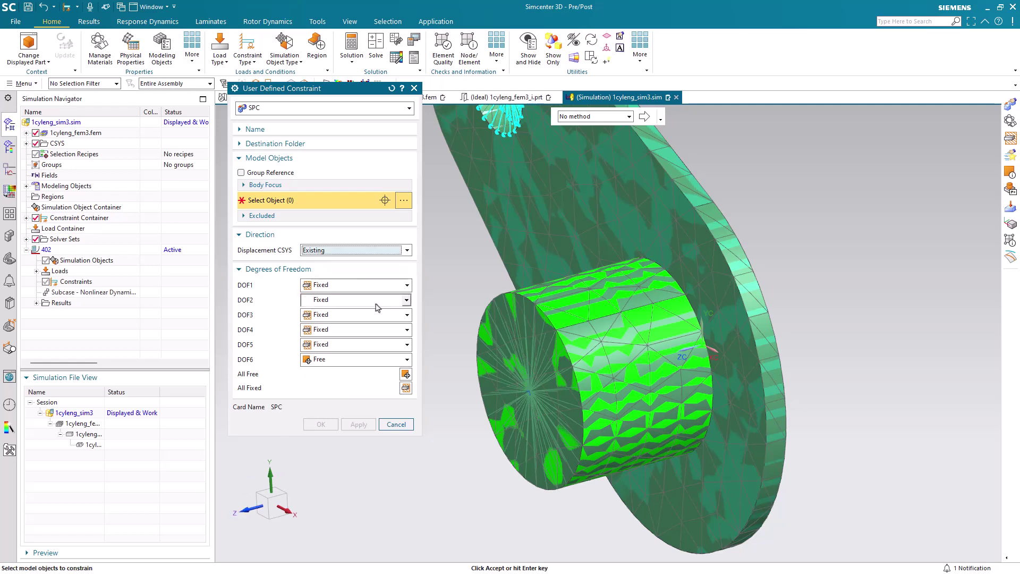
click(527, 394)
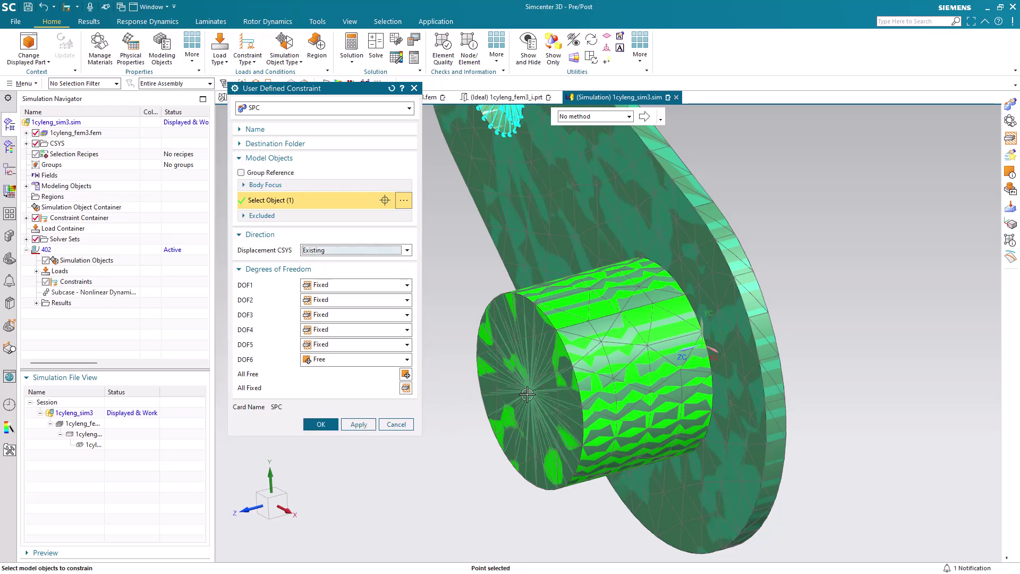
click(355, 425)
Step: Define another SPC constraint with DOF1 and DOF3 Fixed on the piston's outer cylindrical face
scroll(608, 538, down, 5)
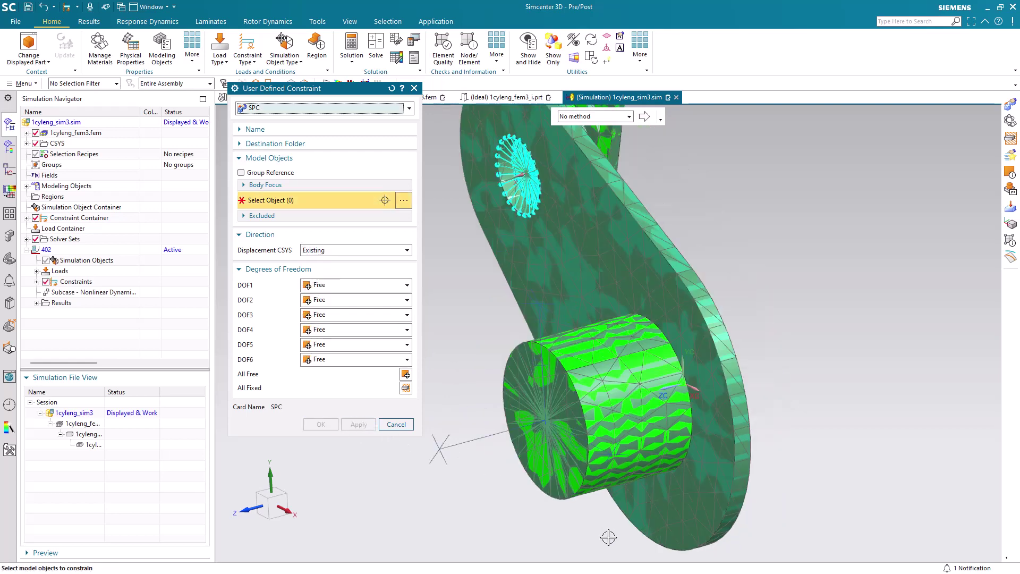
scroll(608, 538, down, 2)
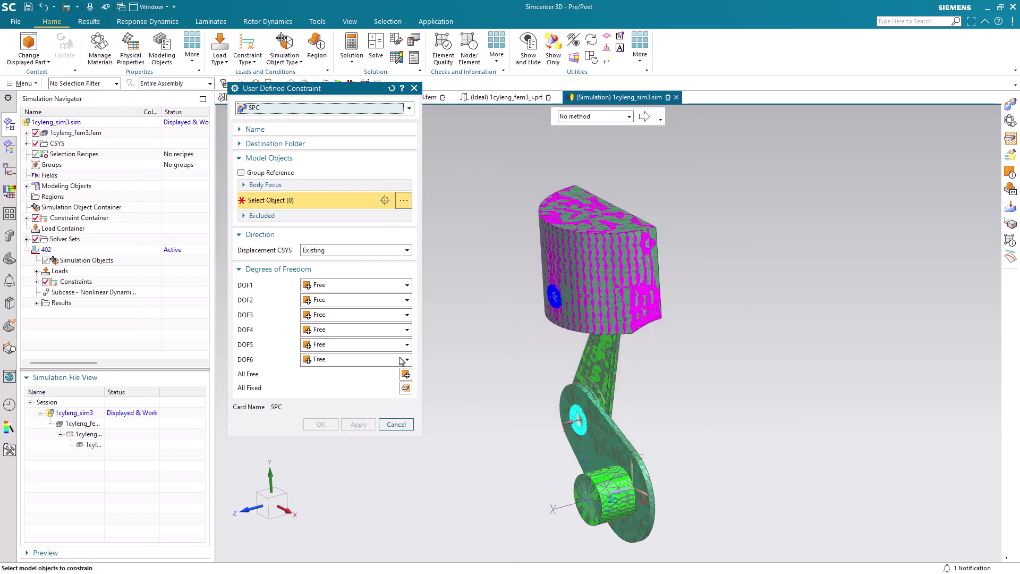
click(398, 287)
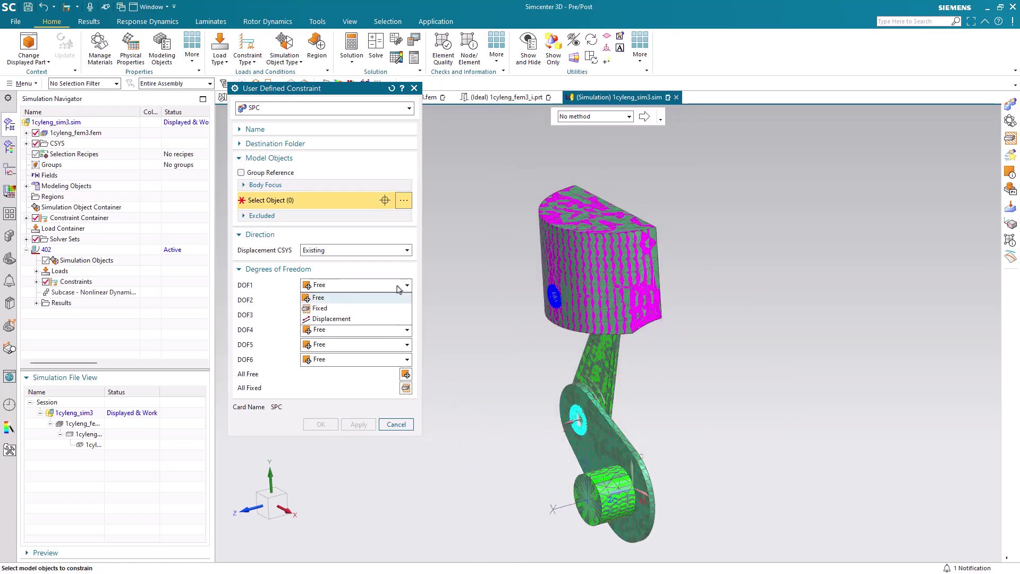
click(382, 308)
click(378, 316)
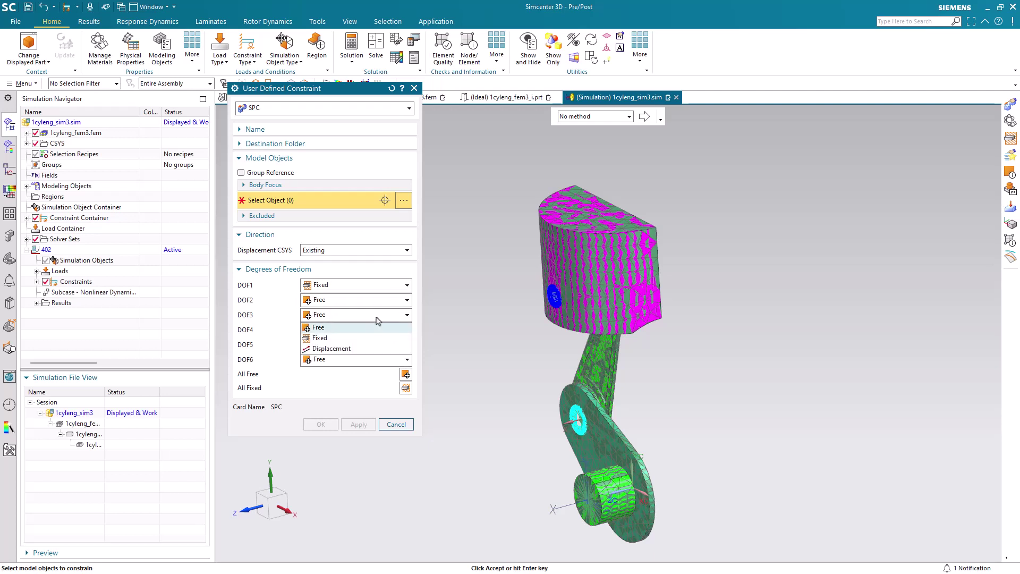
click(368, 339)
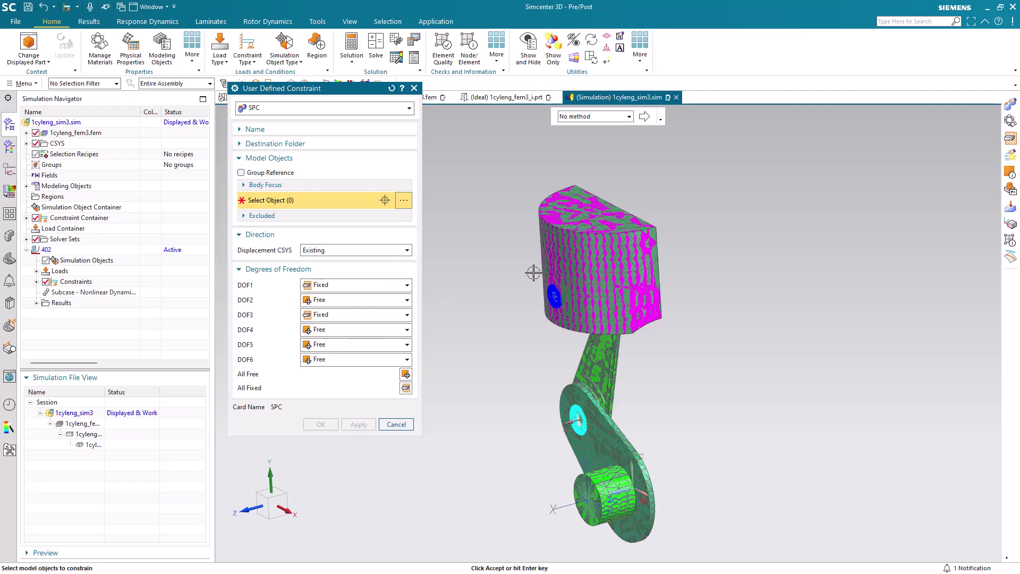
click(592, 268)
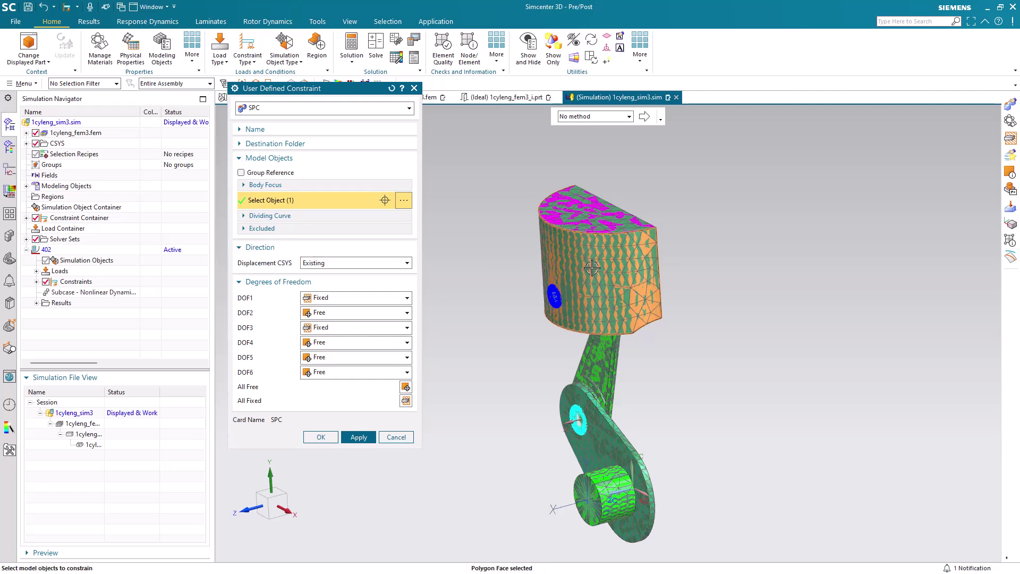
Step: Exclude the cylindrical piston face's two vertical boundary edges at the symmetry cut from the constraint and accept it
click(313, 230)
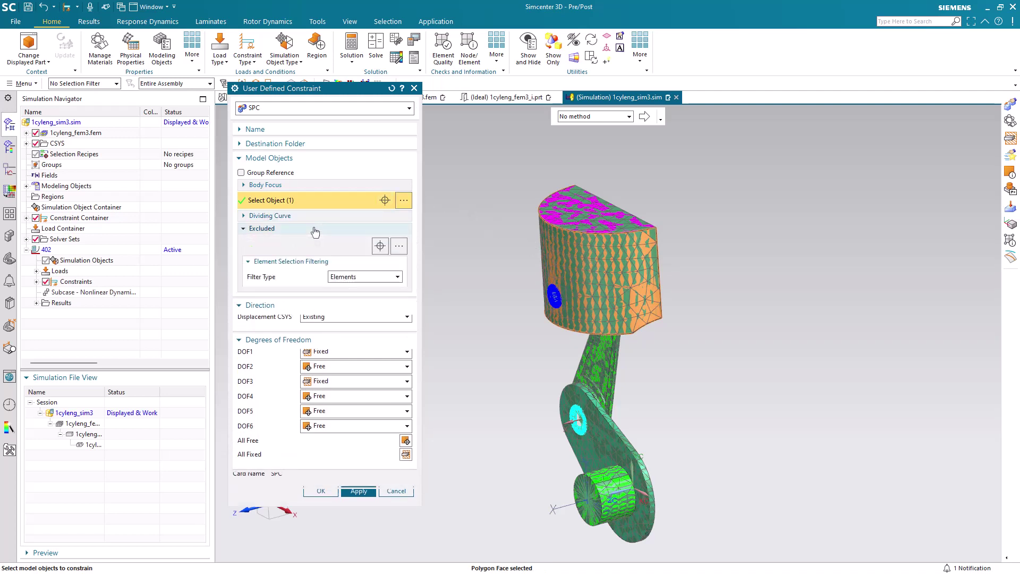
click(309, 248)
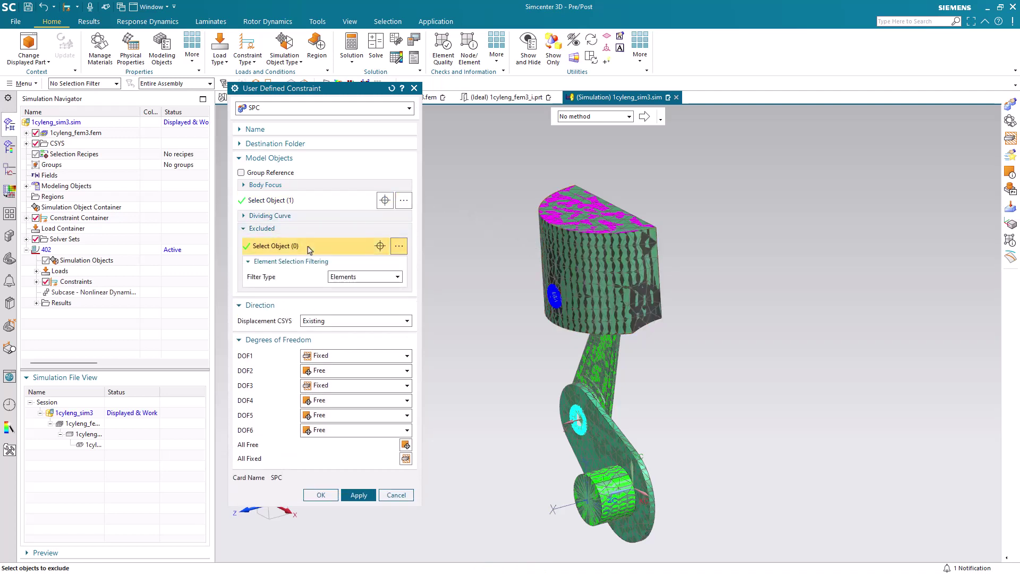
click(659, 265)
middle_drag(539, 271, 594, 255)
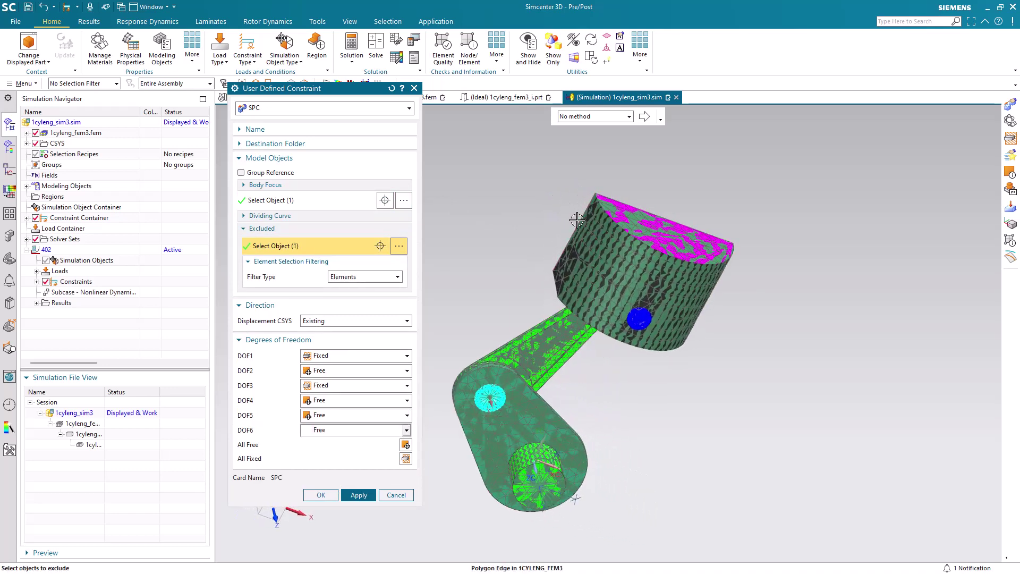
click(608, 290)
middle_drag(608, 289, 457, 293)
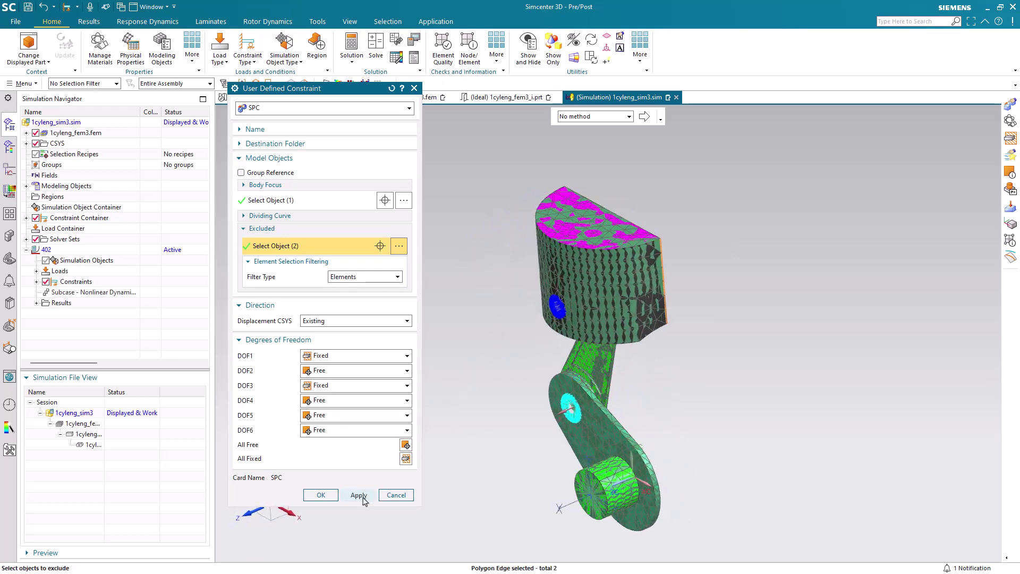
click(325, 495)
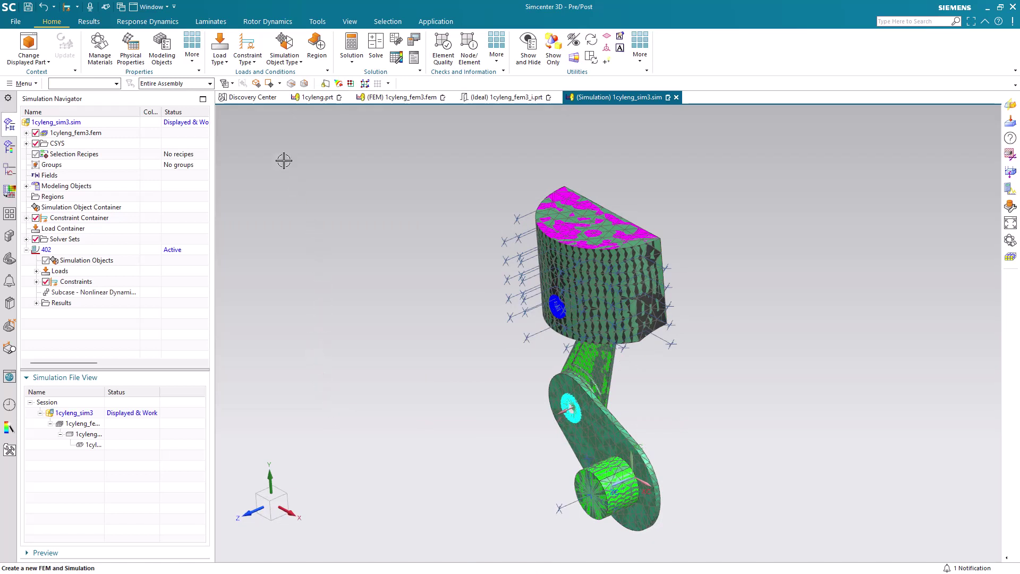
Step: Create a Symmetric Constraint on the piston's flat cut face and the connecting rod's flat cut face
click(248, 57)
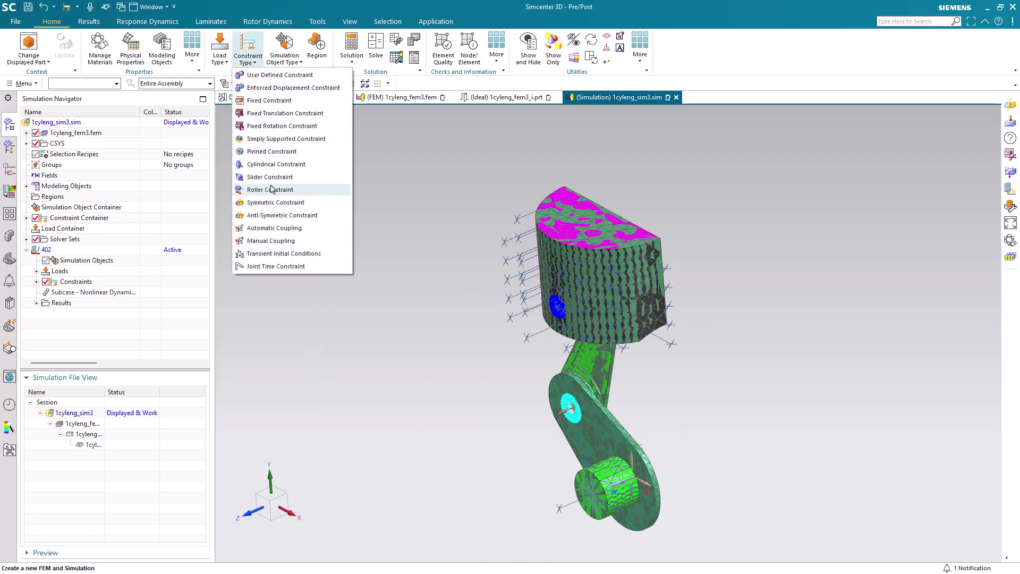
click(275, 203)
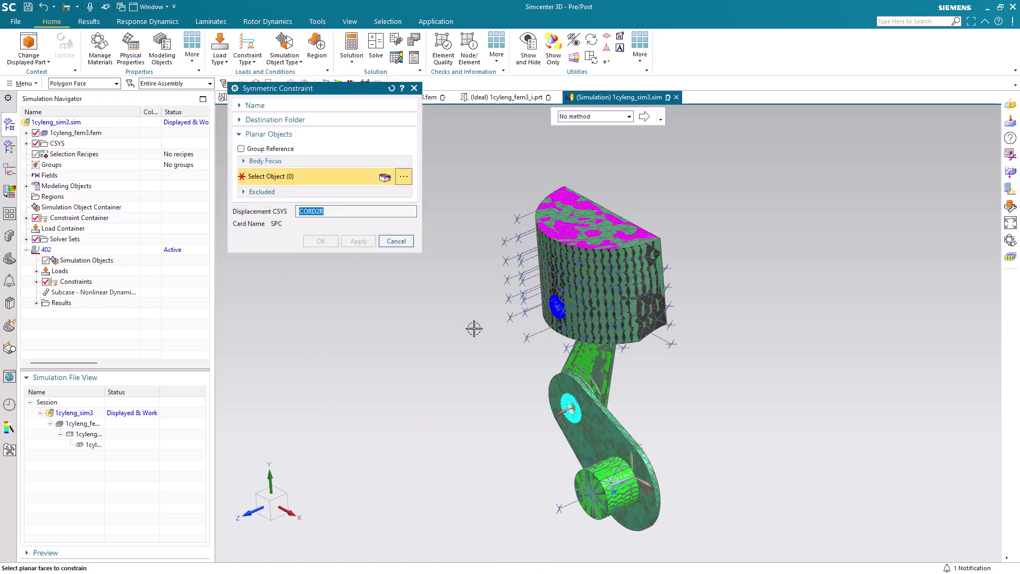
middle_drag(474, 328, 446, 324)
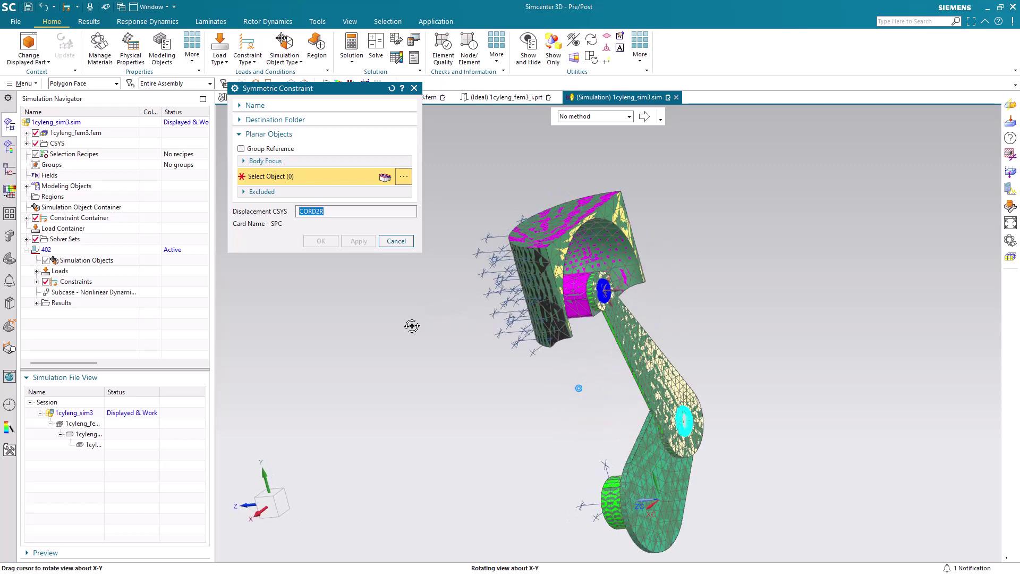
click(557, 259)
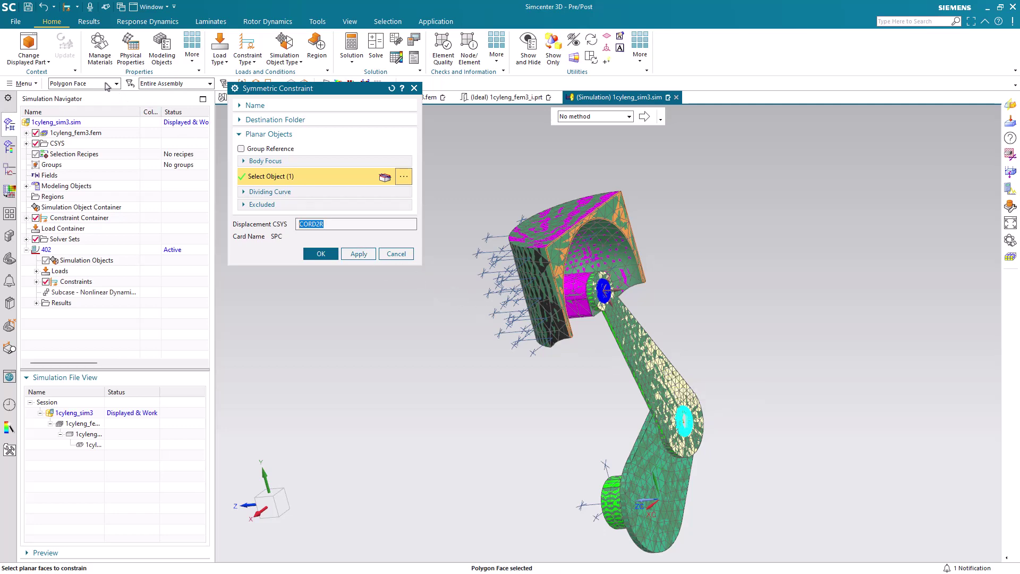
middle_drag(559, 417, 644, 422)
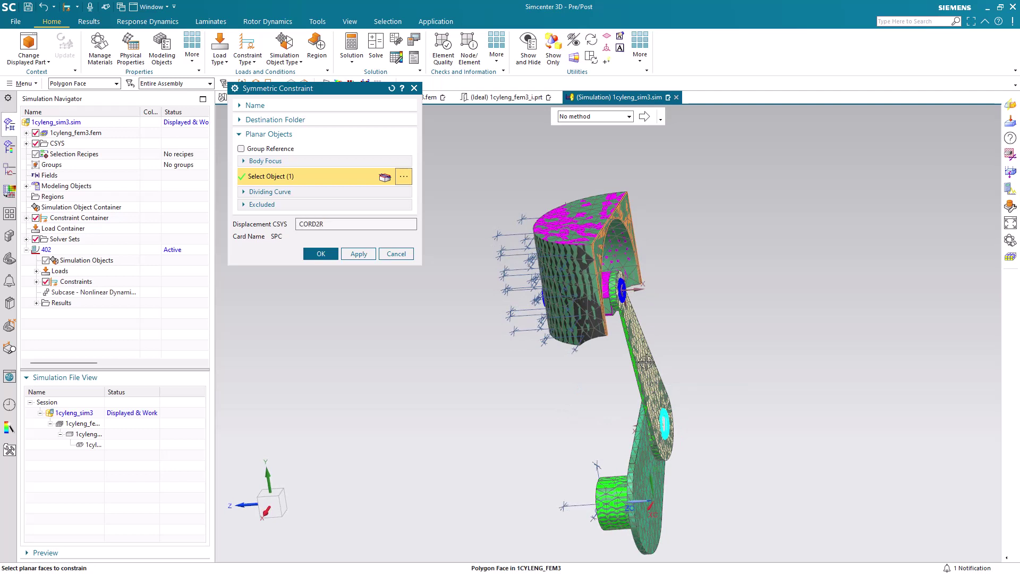
middle_drag(645, 361, 633, 361)
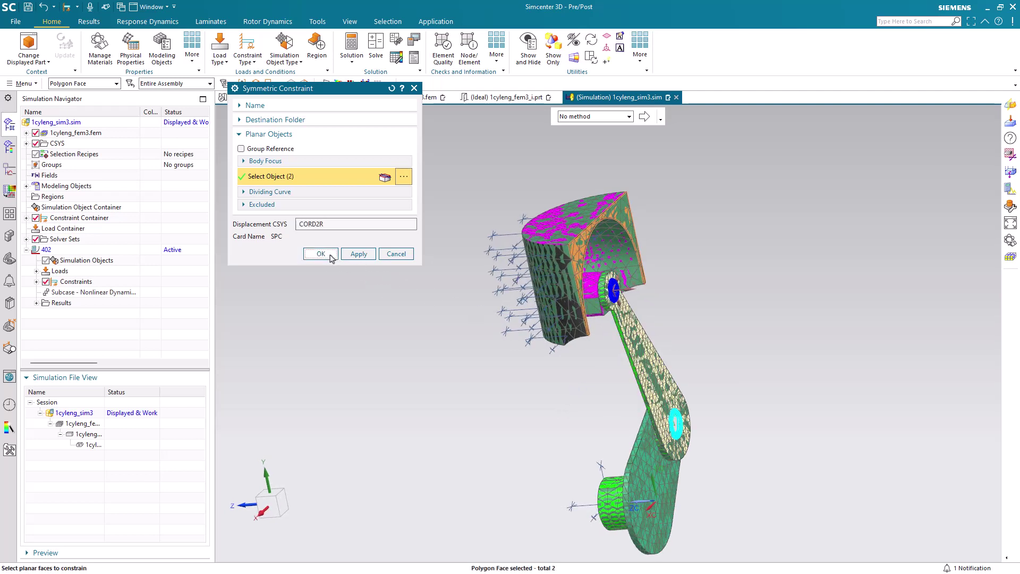
click(320, 254)
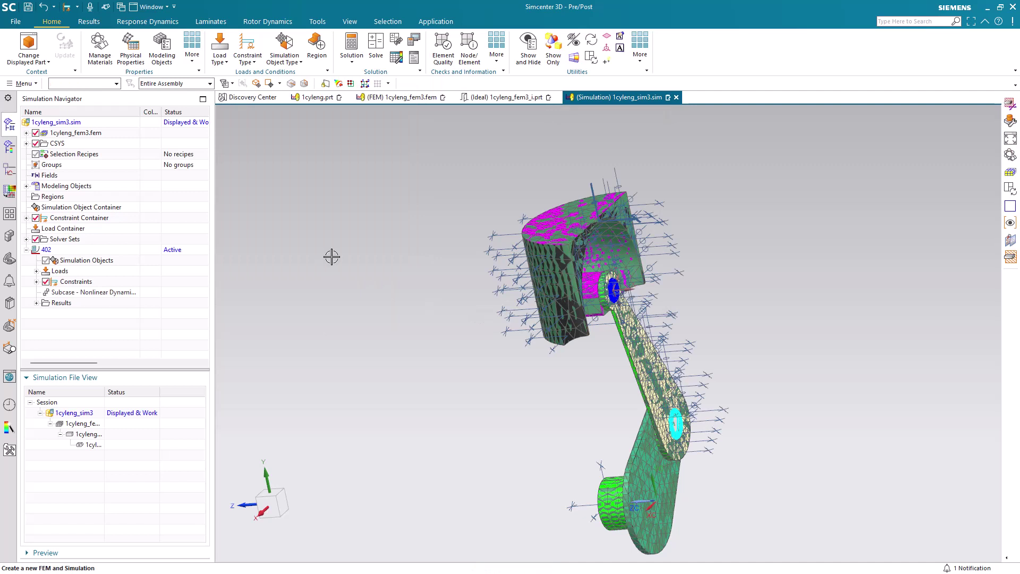
Step: Add a Gravity load of 386.22 in/s² along the -YC axis to the whole model
click(220, 58)
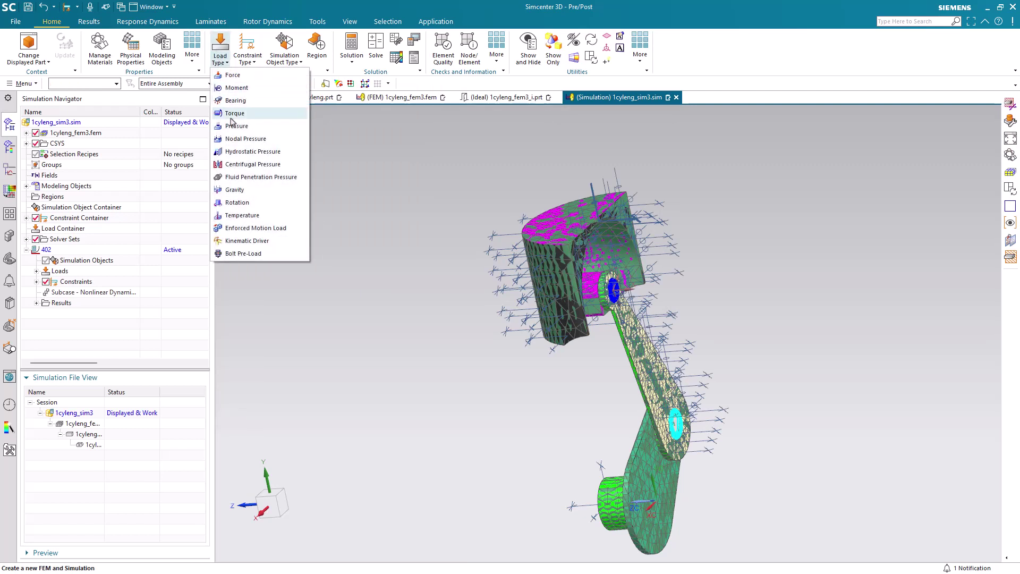
click(234, 190)
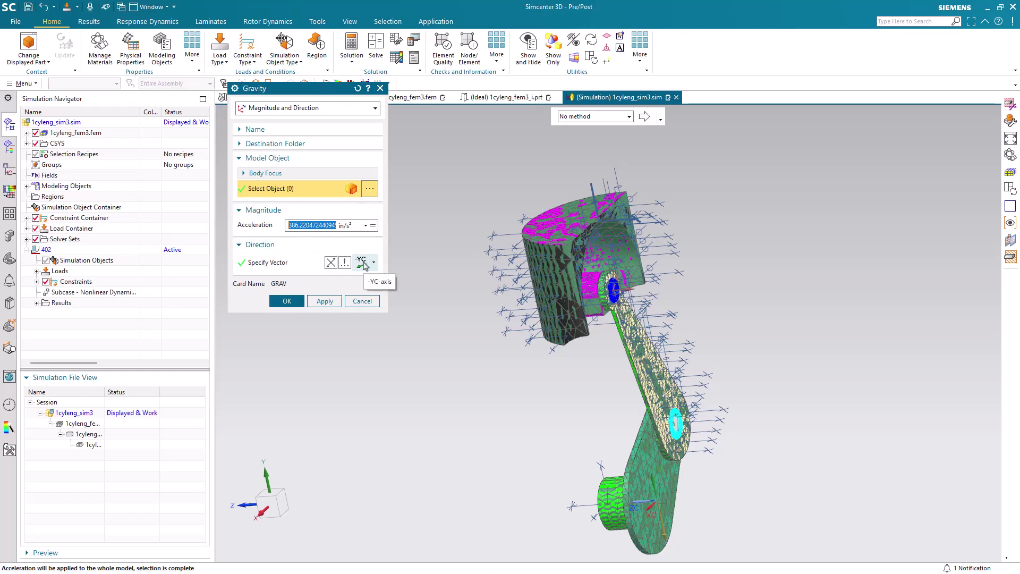
middle_drag(409, 398, 490, 389)
click(287, 301)
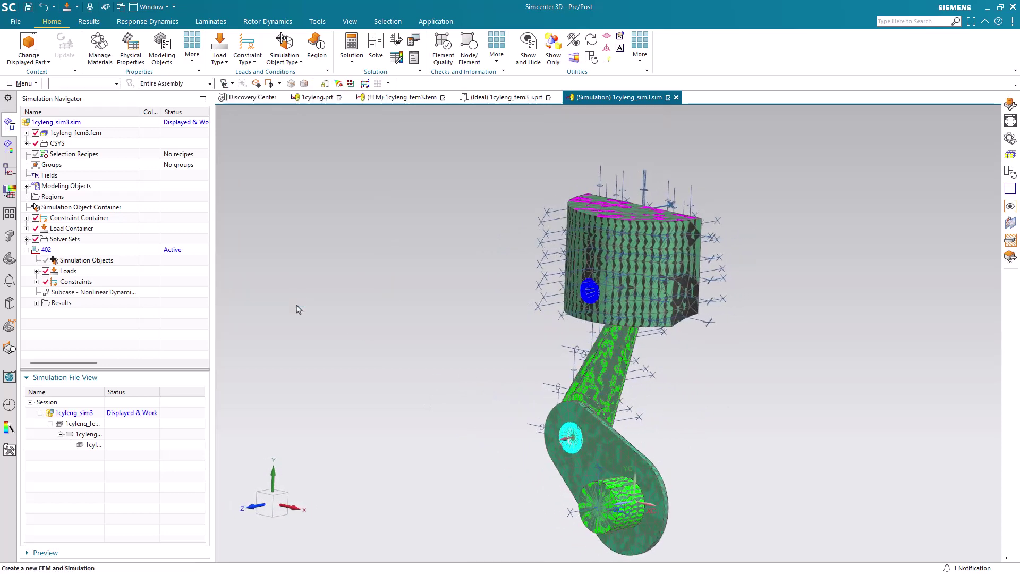
Step: Solve solution 402 with the model setup check enabled and open the Convergence graph in the Solution Monitor
middle_drag(422, 348, 374, 342)
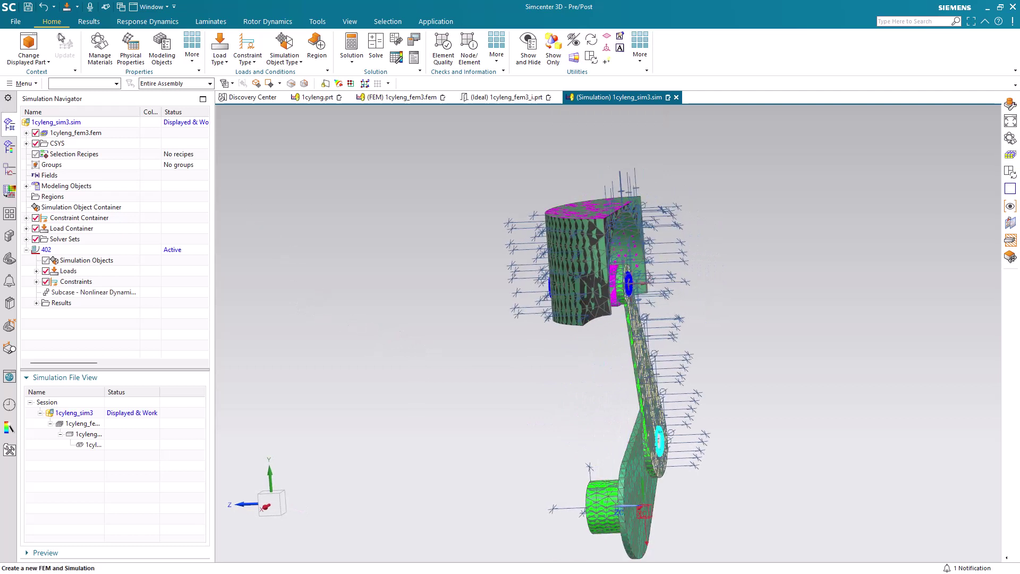
right_click(50, 250)
click(120, 511)
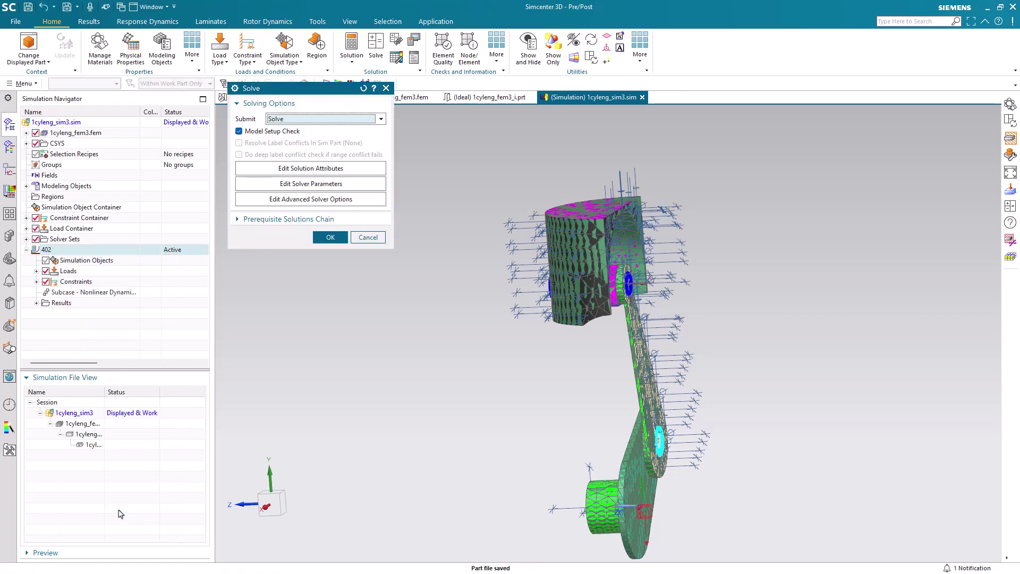
click(340, 240)
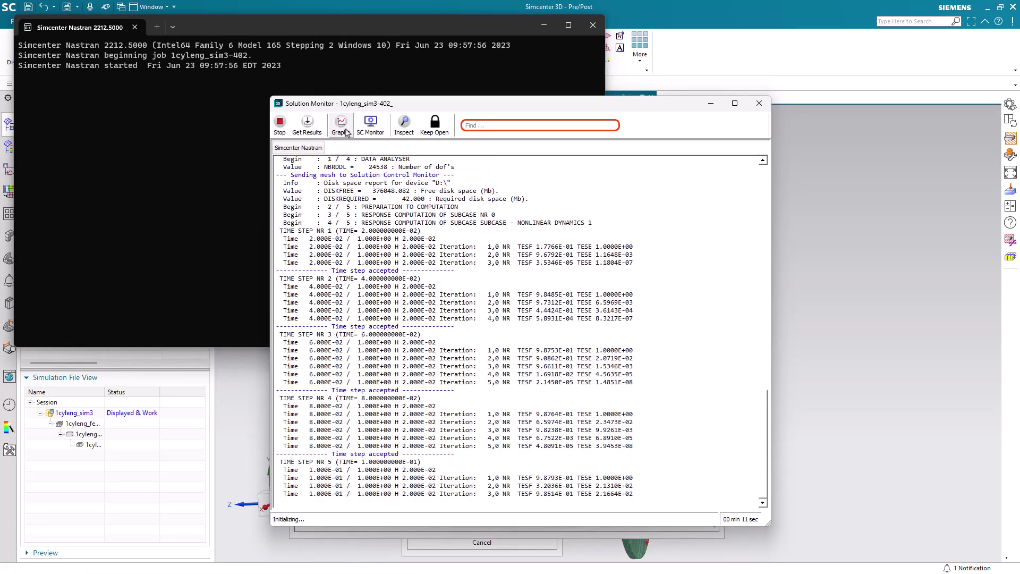
click(342, 128)
click(349, 159)
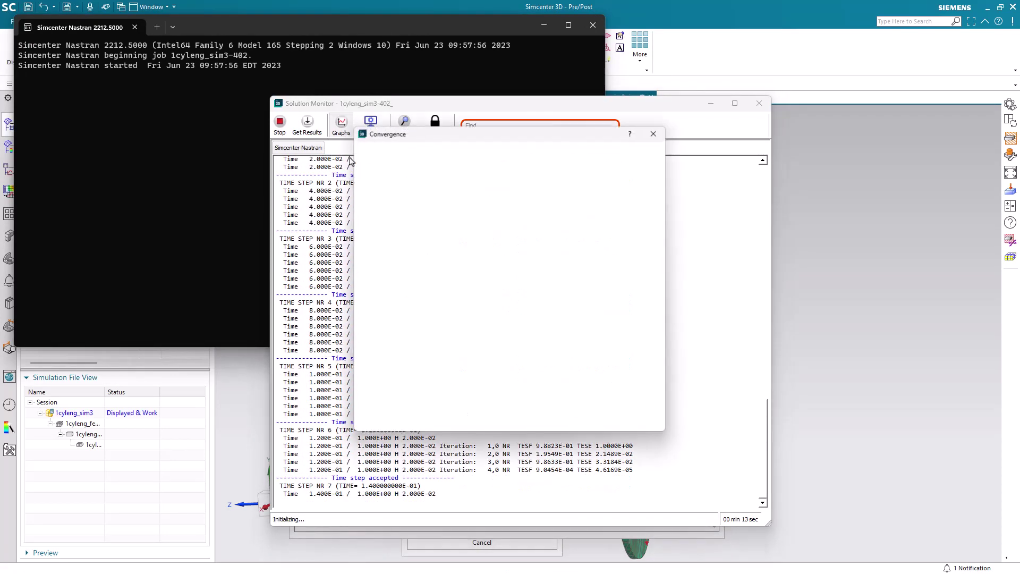
Step: Show the cumulative iteration graph and move the Convergence window clear of the solver log
click(462, 152)
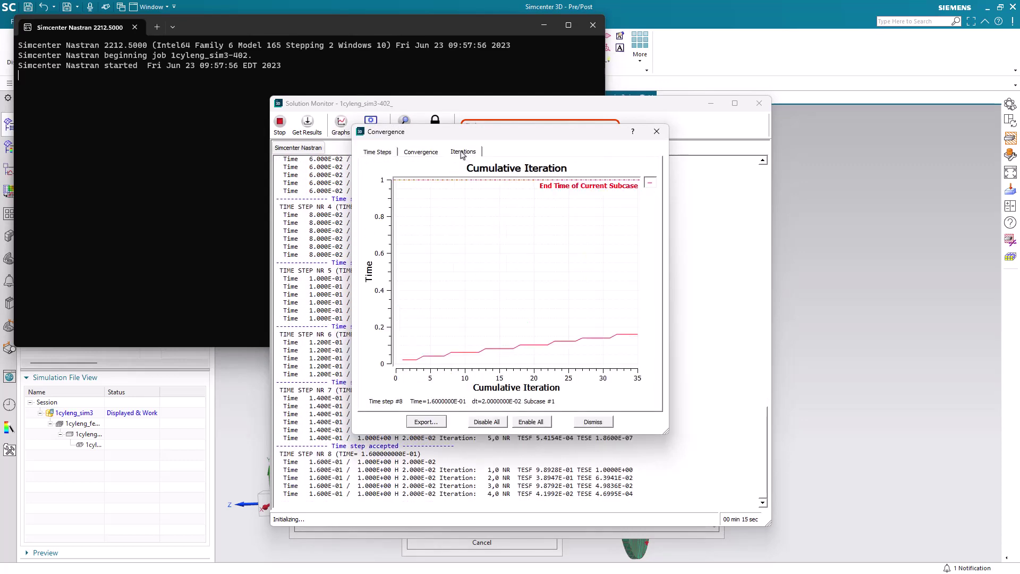
drag(467, 136, 778, 166)
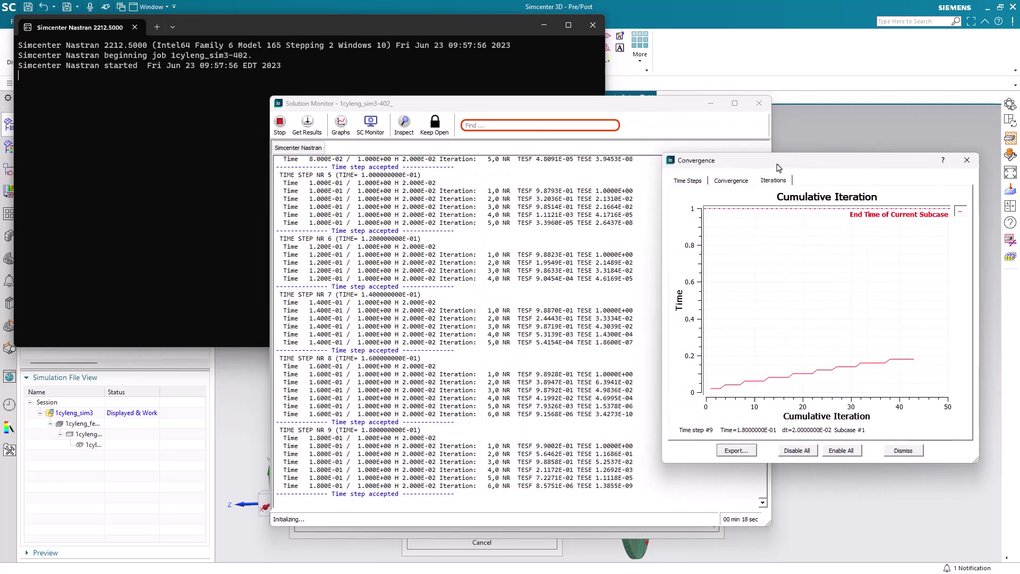
Step: View the running solution's Displacement Magnitude on the model in the SC Monitor, and close that monitor
click(366, 127)
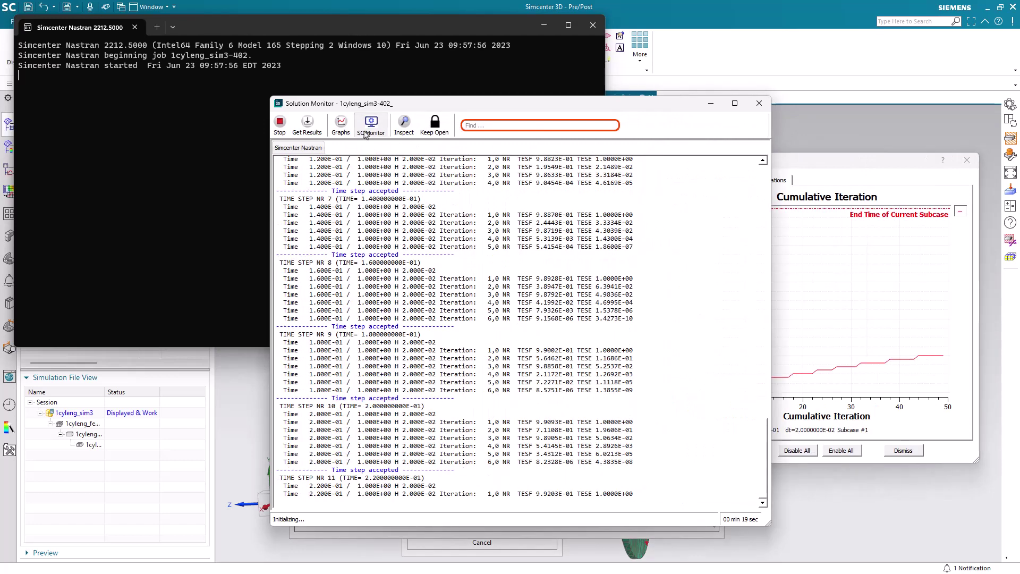
drag(604, 50, 245, 66)
click(185, 111)
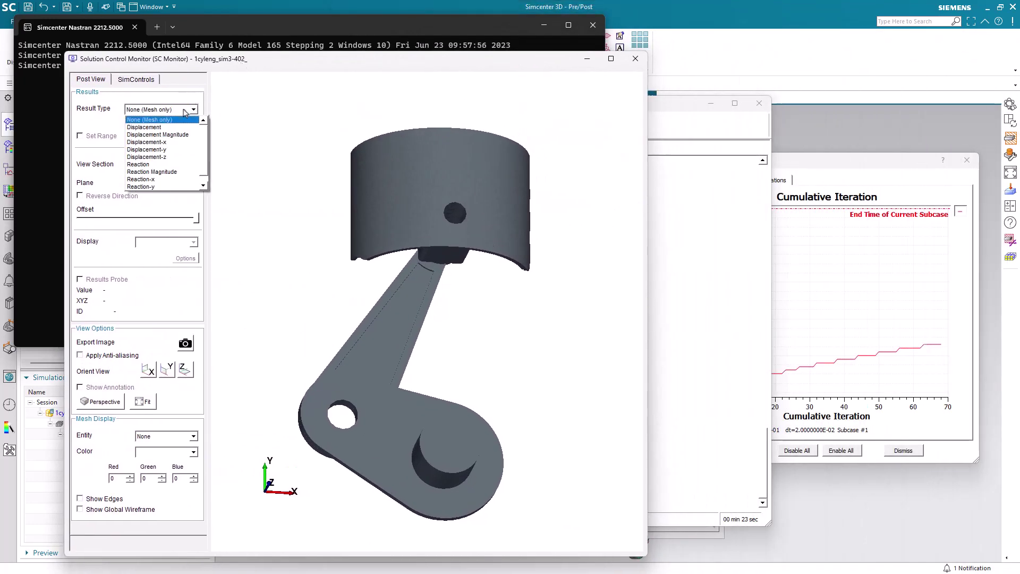
click(177, 135)
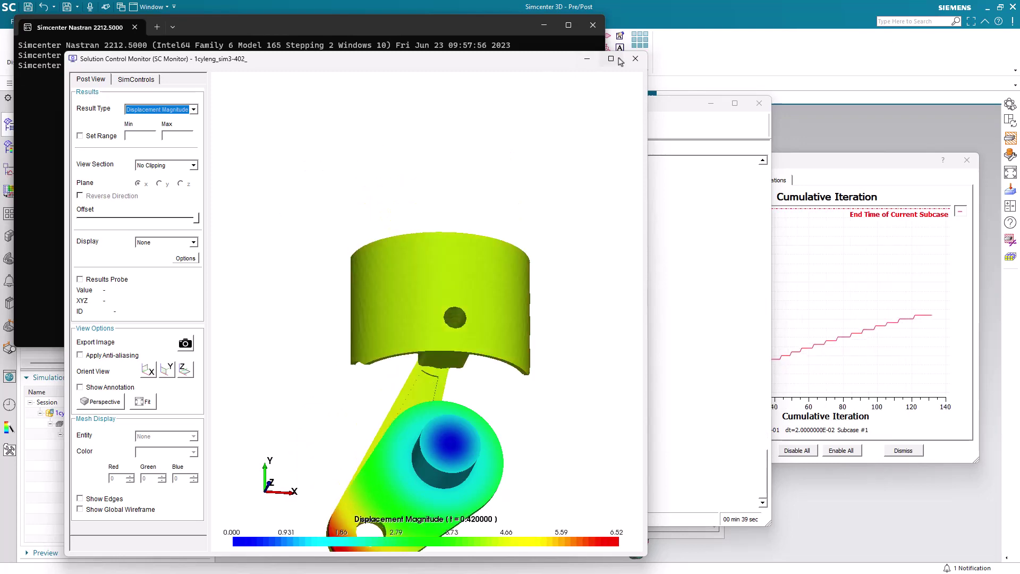
click(635, 60)
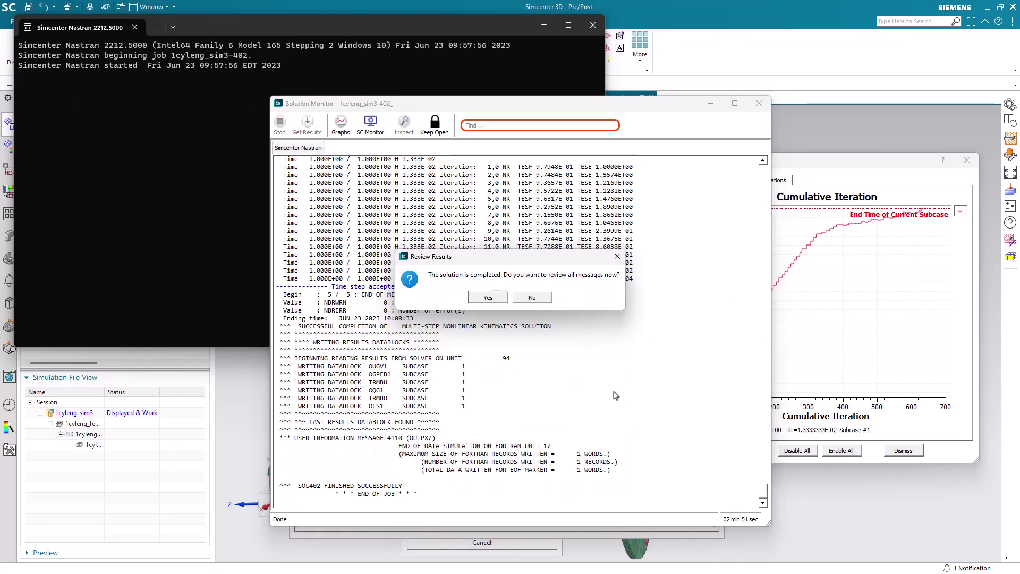
Step: Decline reviewing the solution messages and close the remaining solve information and Analysis Job Monitor windows
click(532, 297)
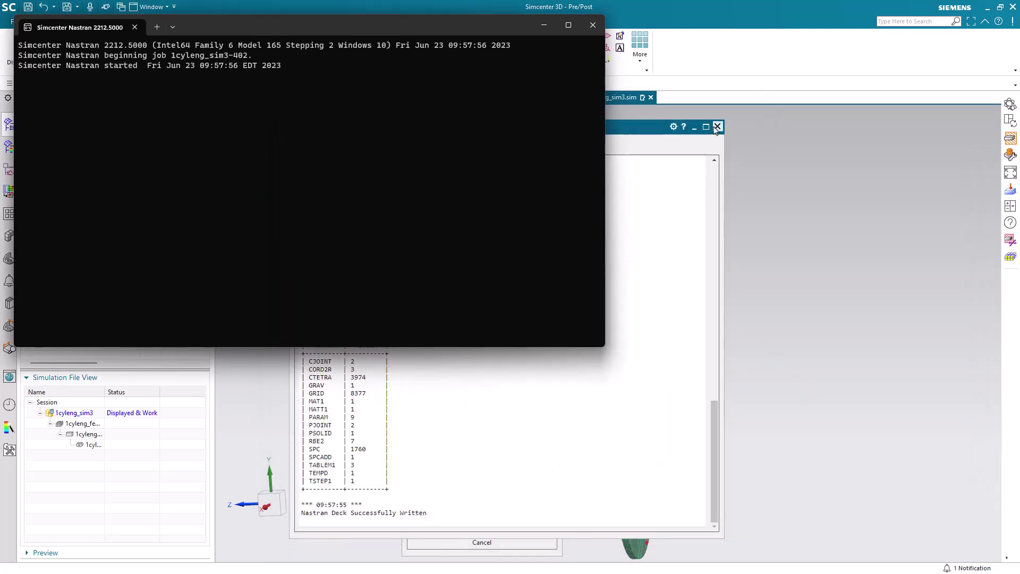
click(717, 127)
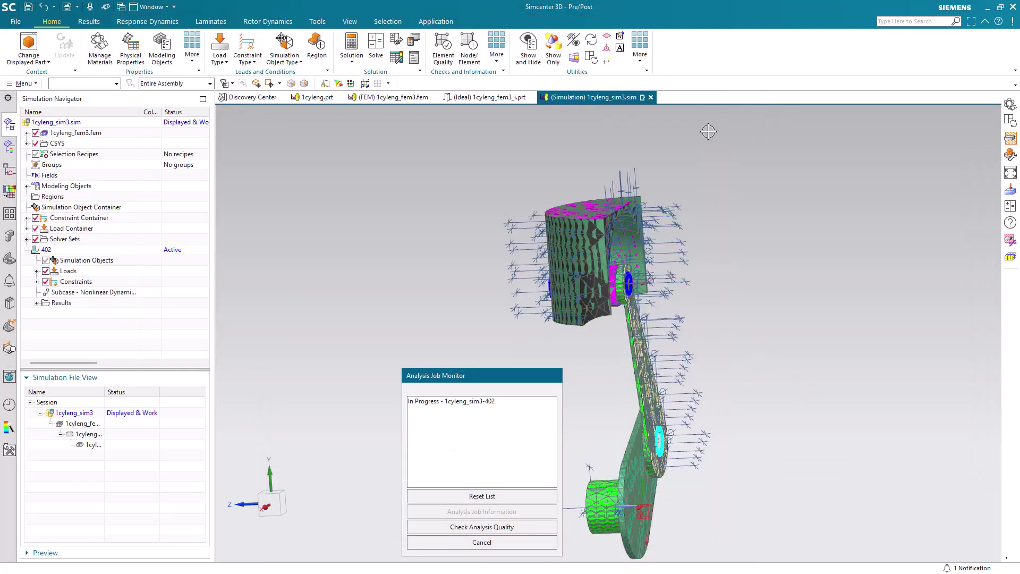
click(537, 543)
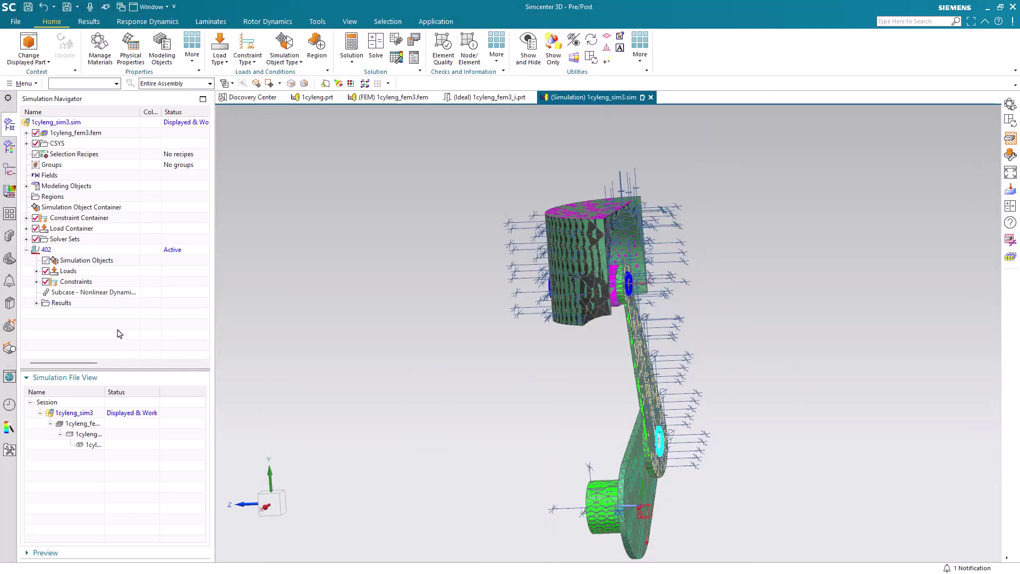
Step: Open the 402 structural results and plot the nodal displacement of Increment 1, 0.020s
double_click(52, 304)
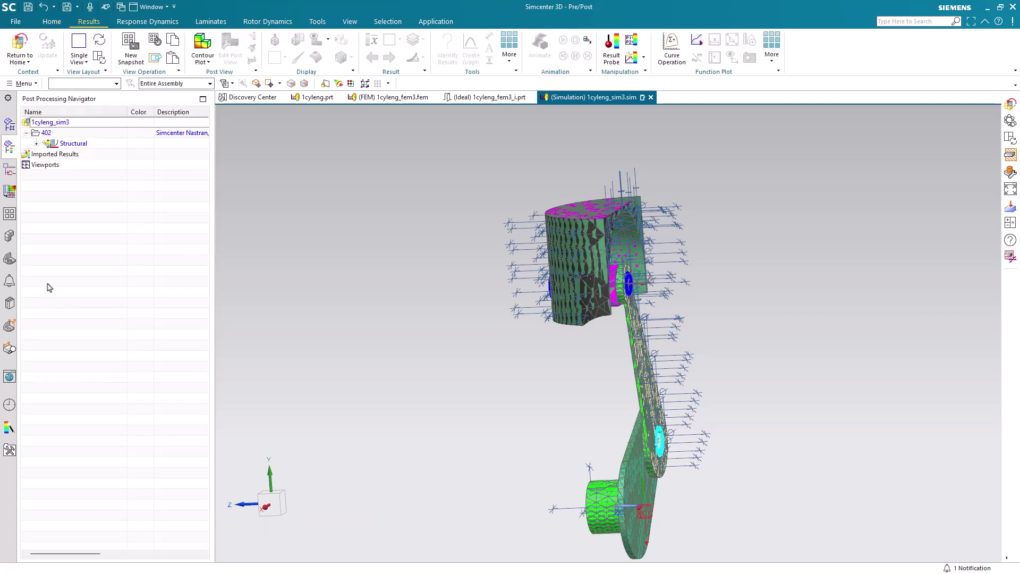
click(35, 145)
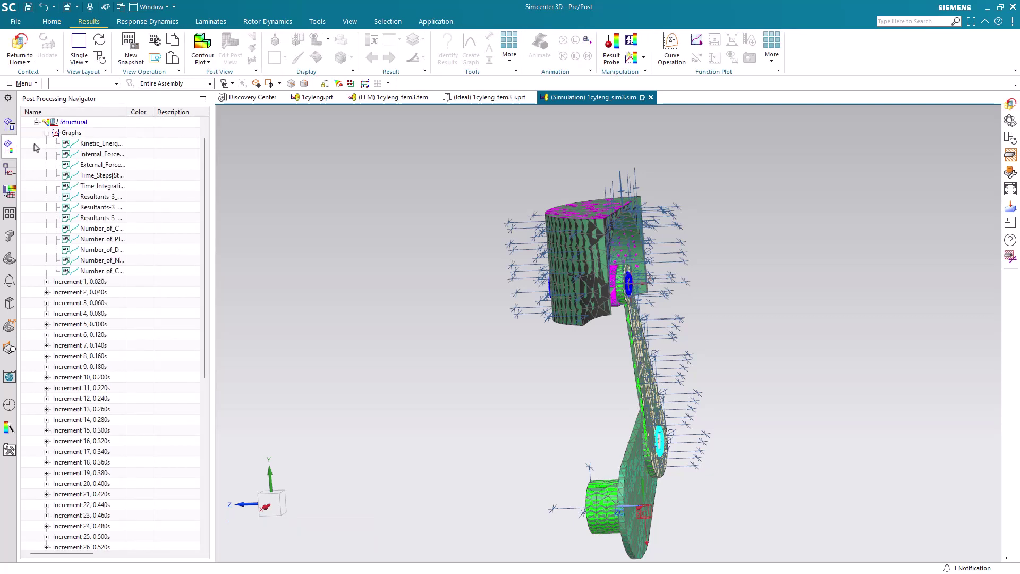
click(46, 281)
double_click(90, 293)
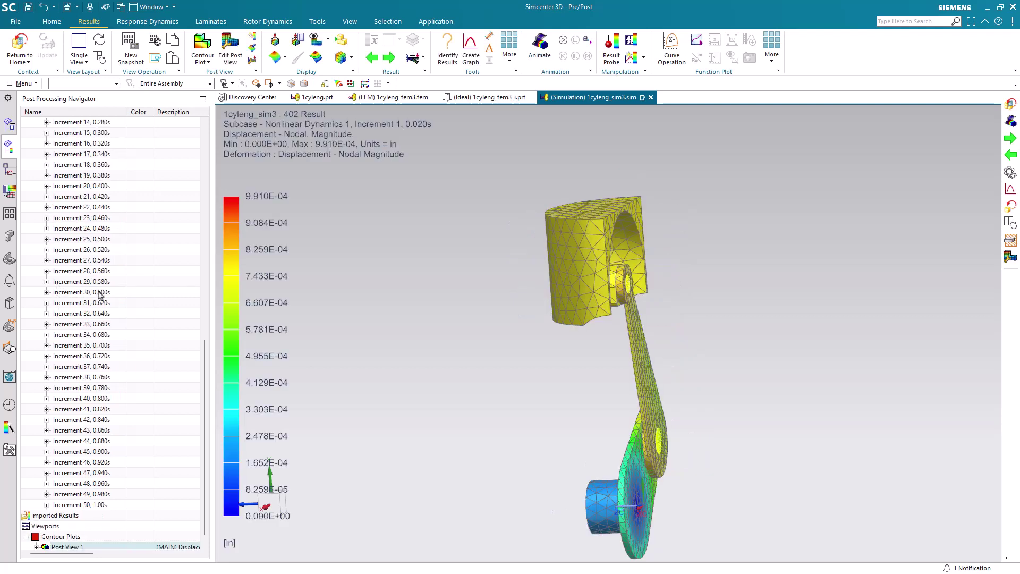
Step: Animate the displacement plot over Iterations from Increment 1 to Increment 50 and view the moving engine from both sides
middle_drag(439, 305, 472, 298)
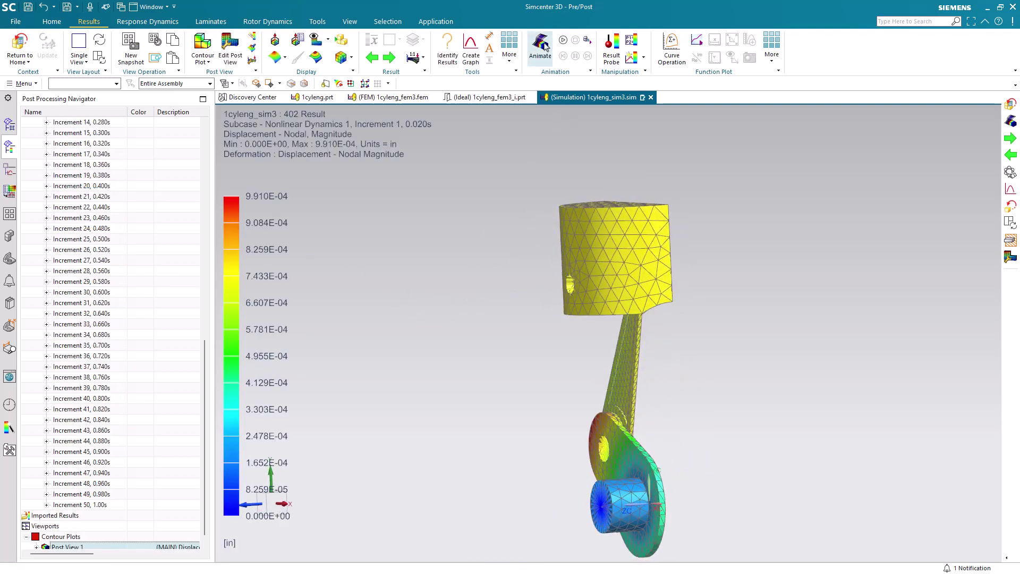
click(542, 48)
click(353, 130)
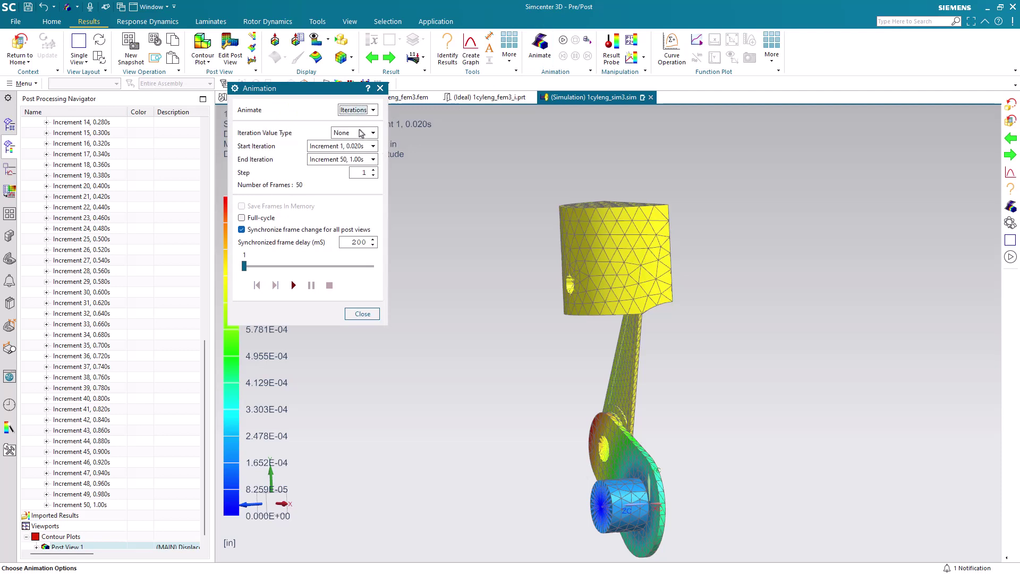
click(294, 285)
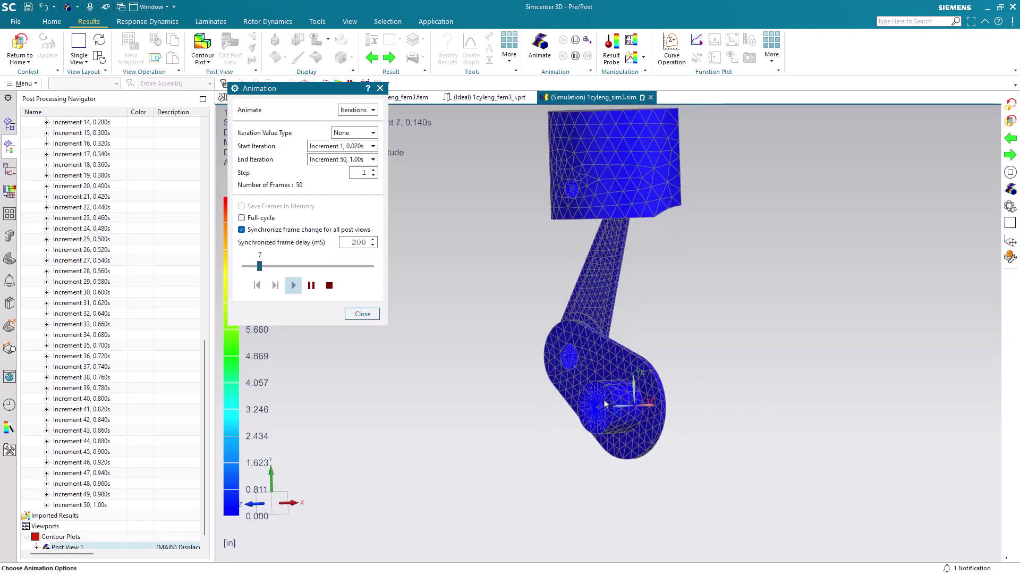
middle_drag(566, 395, 537, 396)
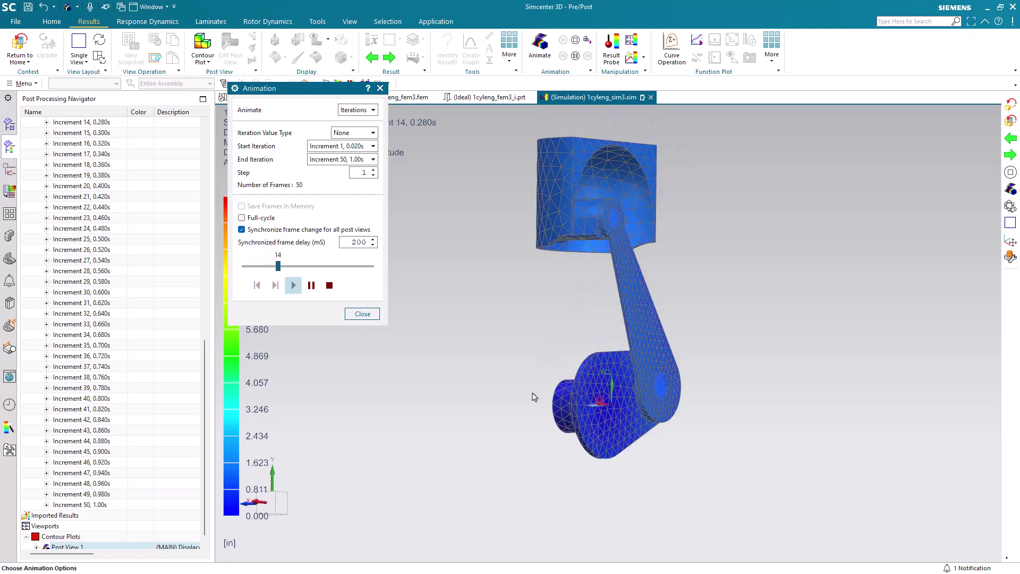